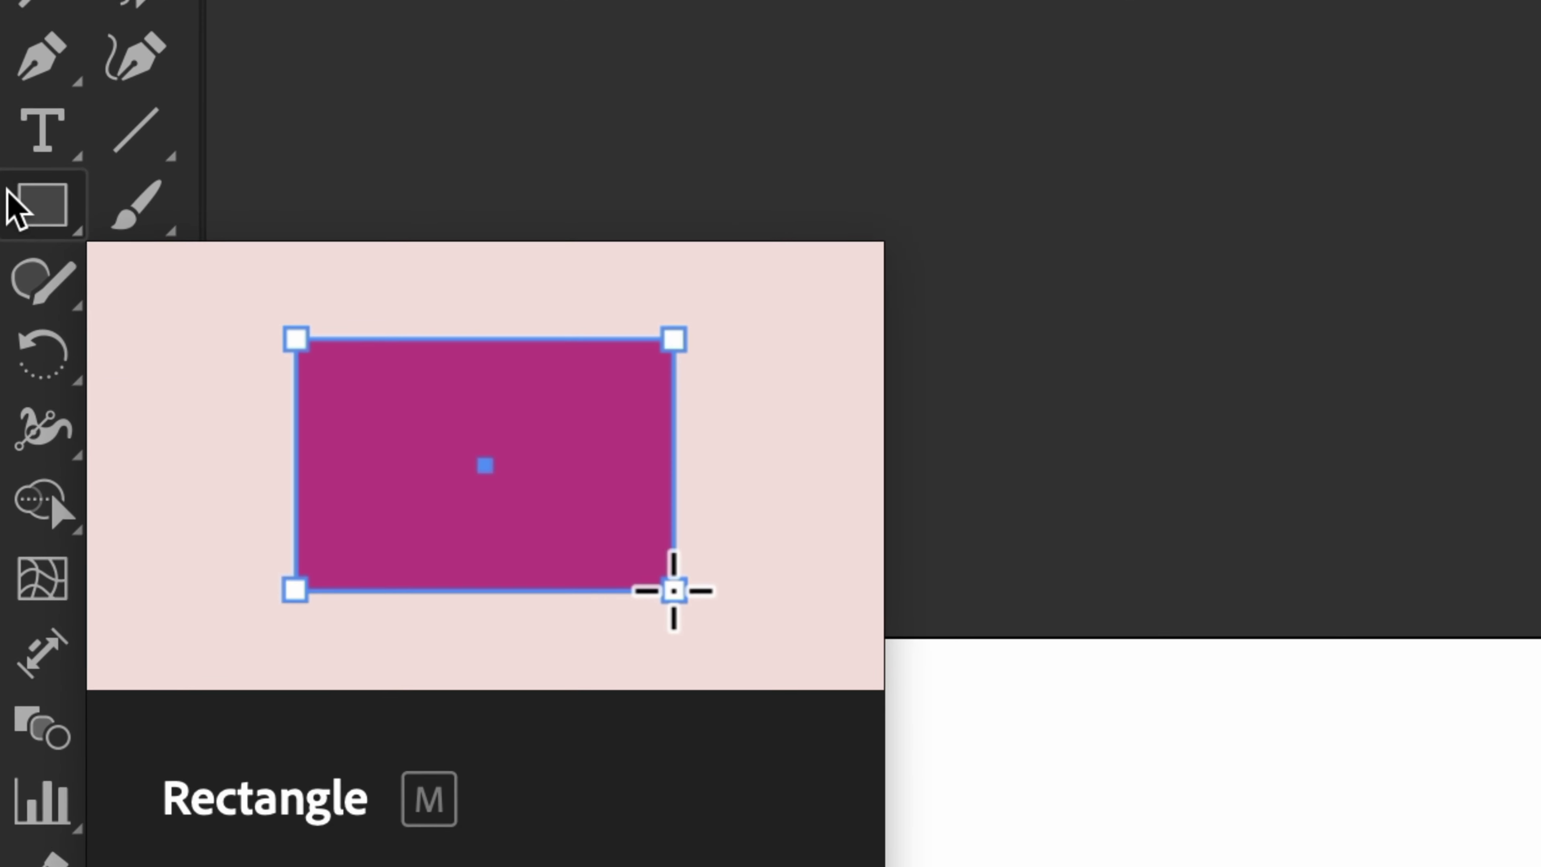
Choose the Rounded Rectangle Tool from the Rectangle tool's flyout.
{"action": "left_click", "coordinate": [68, 203]}
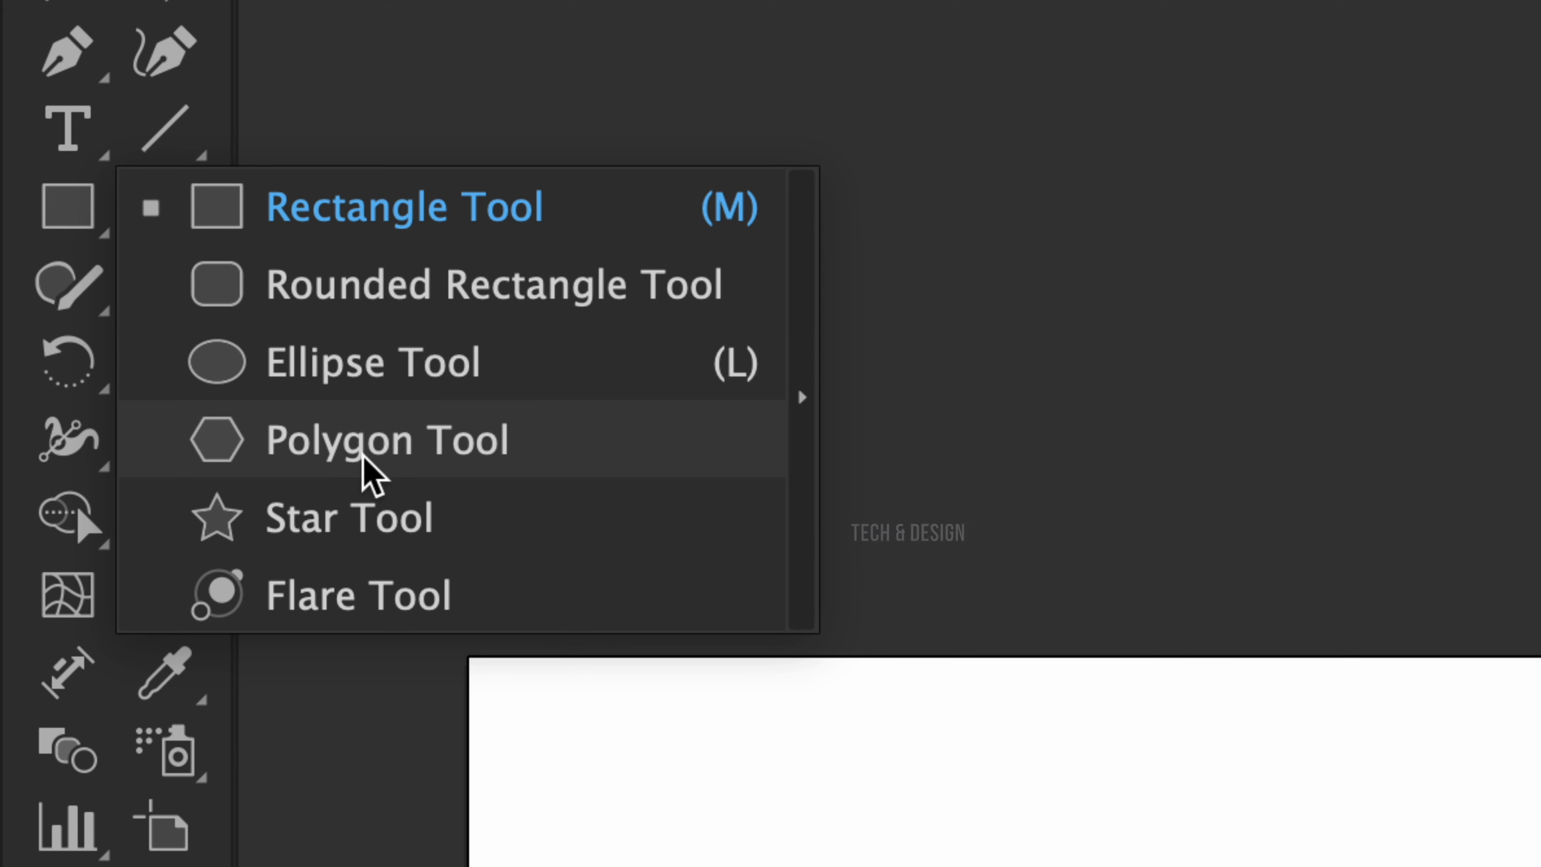
{"action": "left_click", "coordinate": [388, 304]}
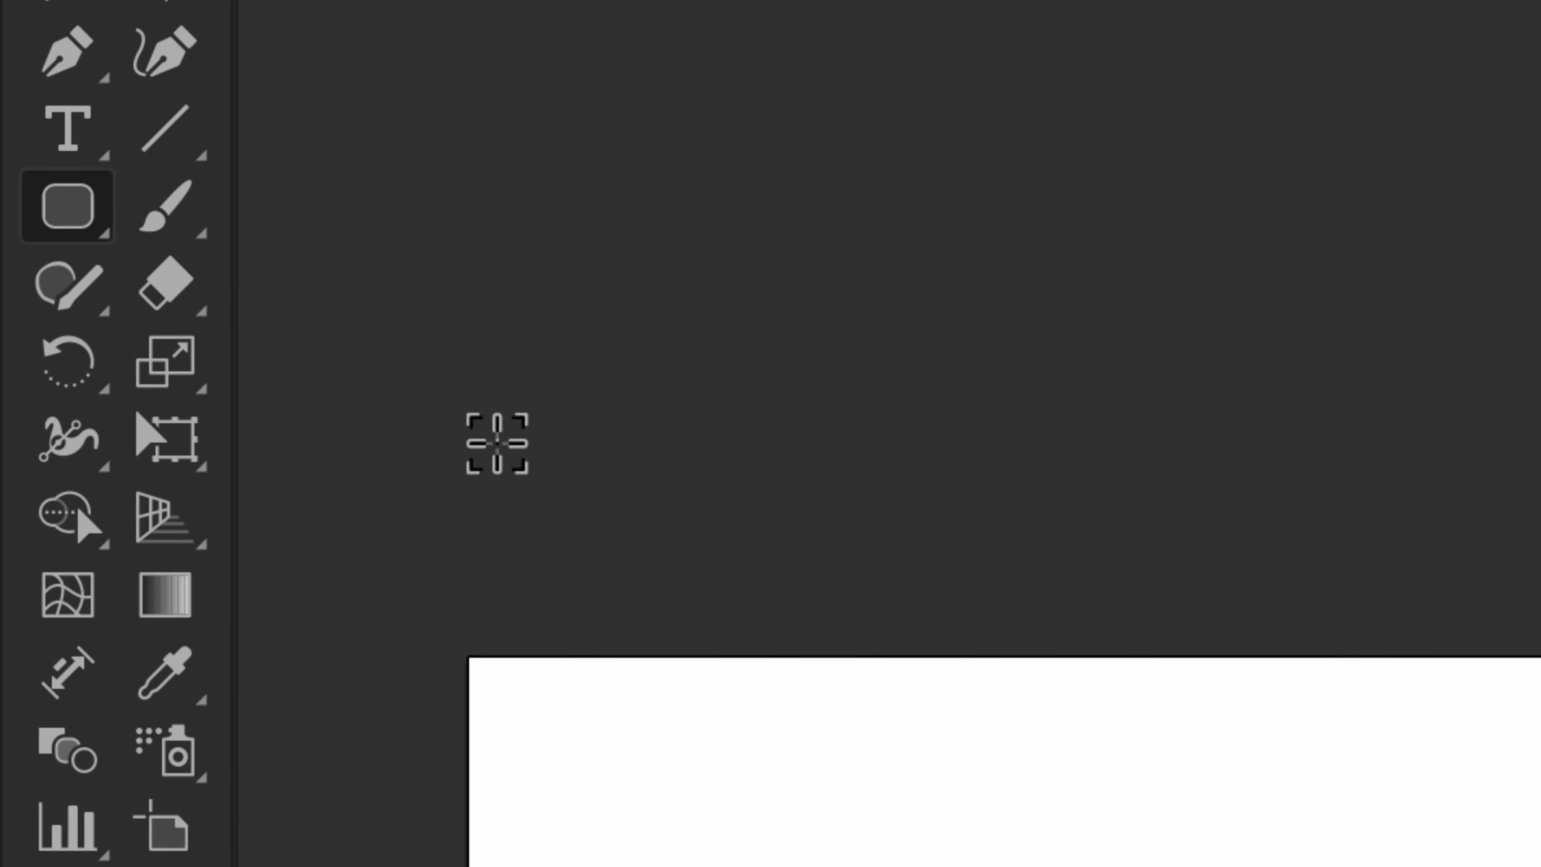
Draw a 207×142 pt magenta rectangle right of the square and set its corner radius to 0 pt.
{"action": "scroll", "coordinate": [495, 440], "scroll_direction": "up", "scroll_amount": 1}
{"action": "scroll", "coordinate": [495, 440], "scroll_direction": "down", "scroll_amount": 6}
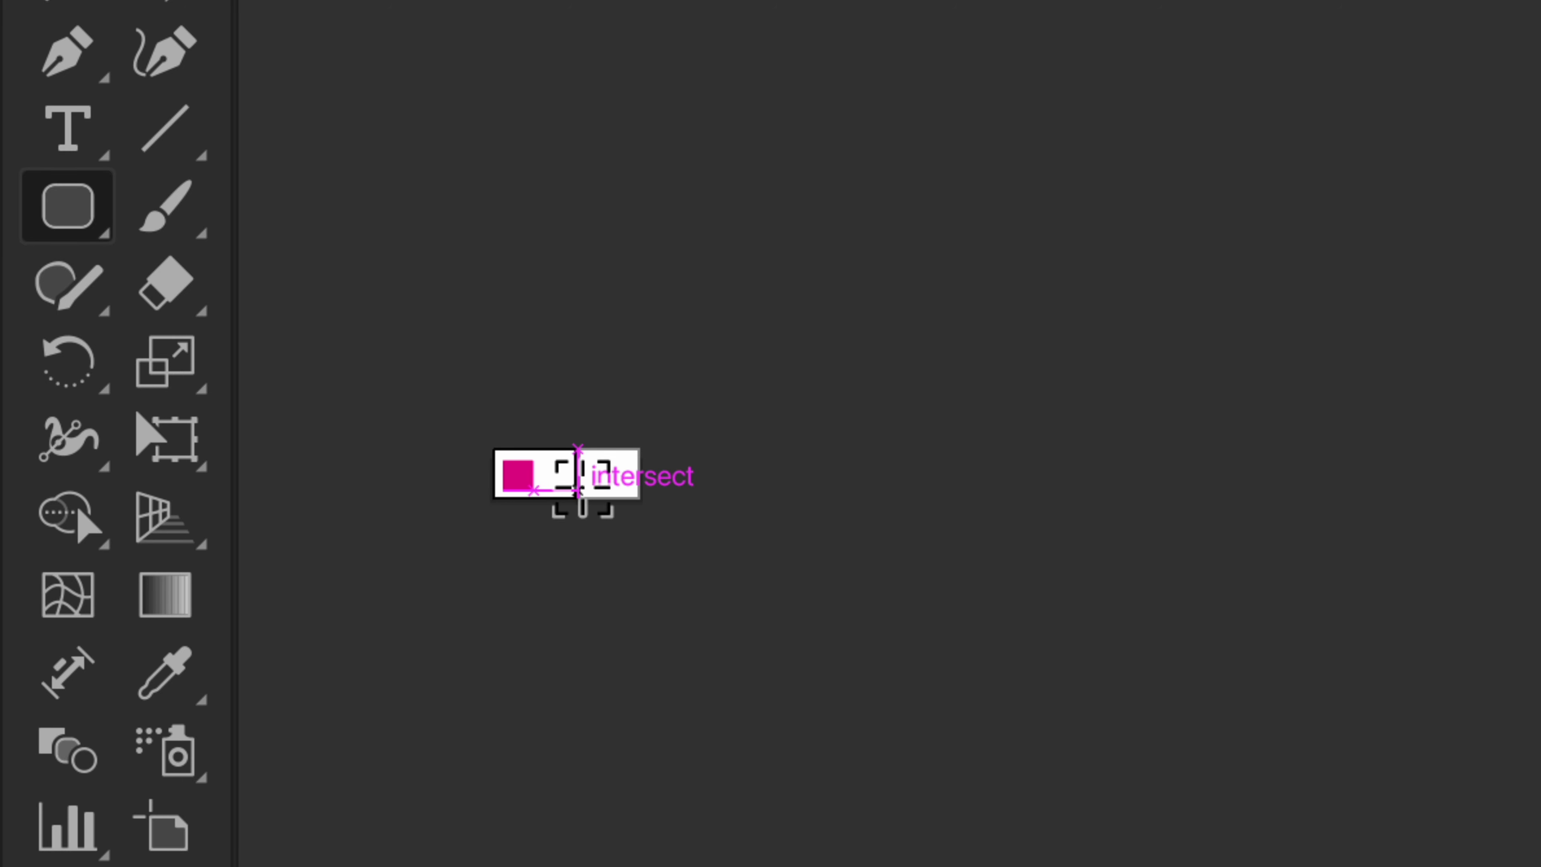
{"action": "scroll", "coordinate": [576, 481], "scroll_direction": "up", "scroll_amount": 10}
{"action": "left_click_drag", "start_coordinate": [664, 363], "coordinate": [1095, 657]}
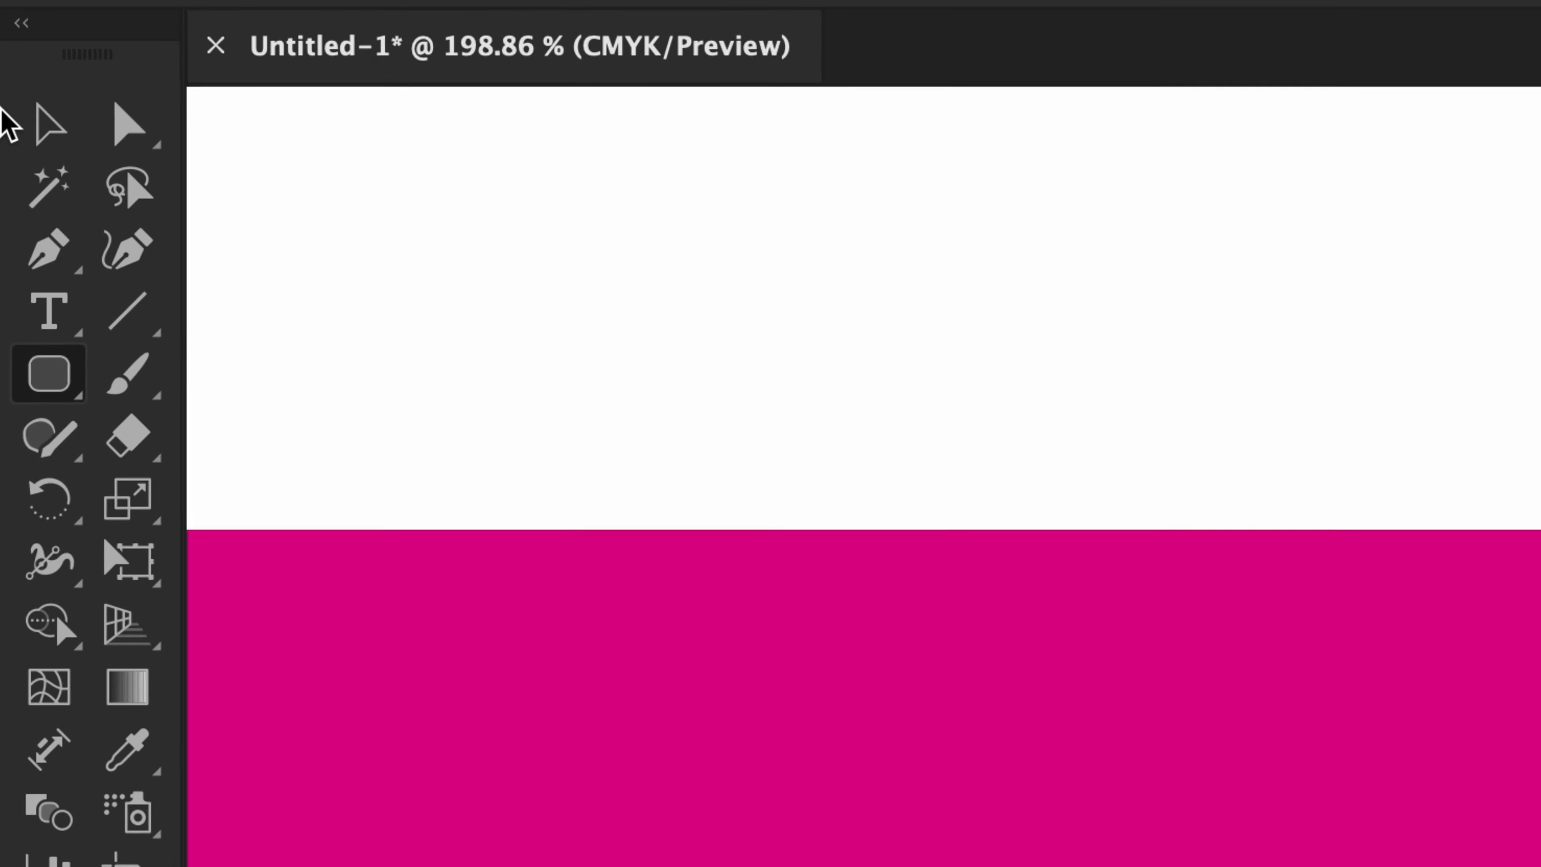
{"action": "left_click", "coordinate": [16, 114]}
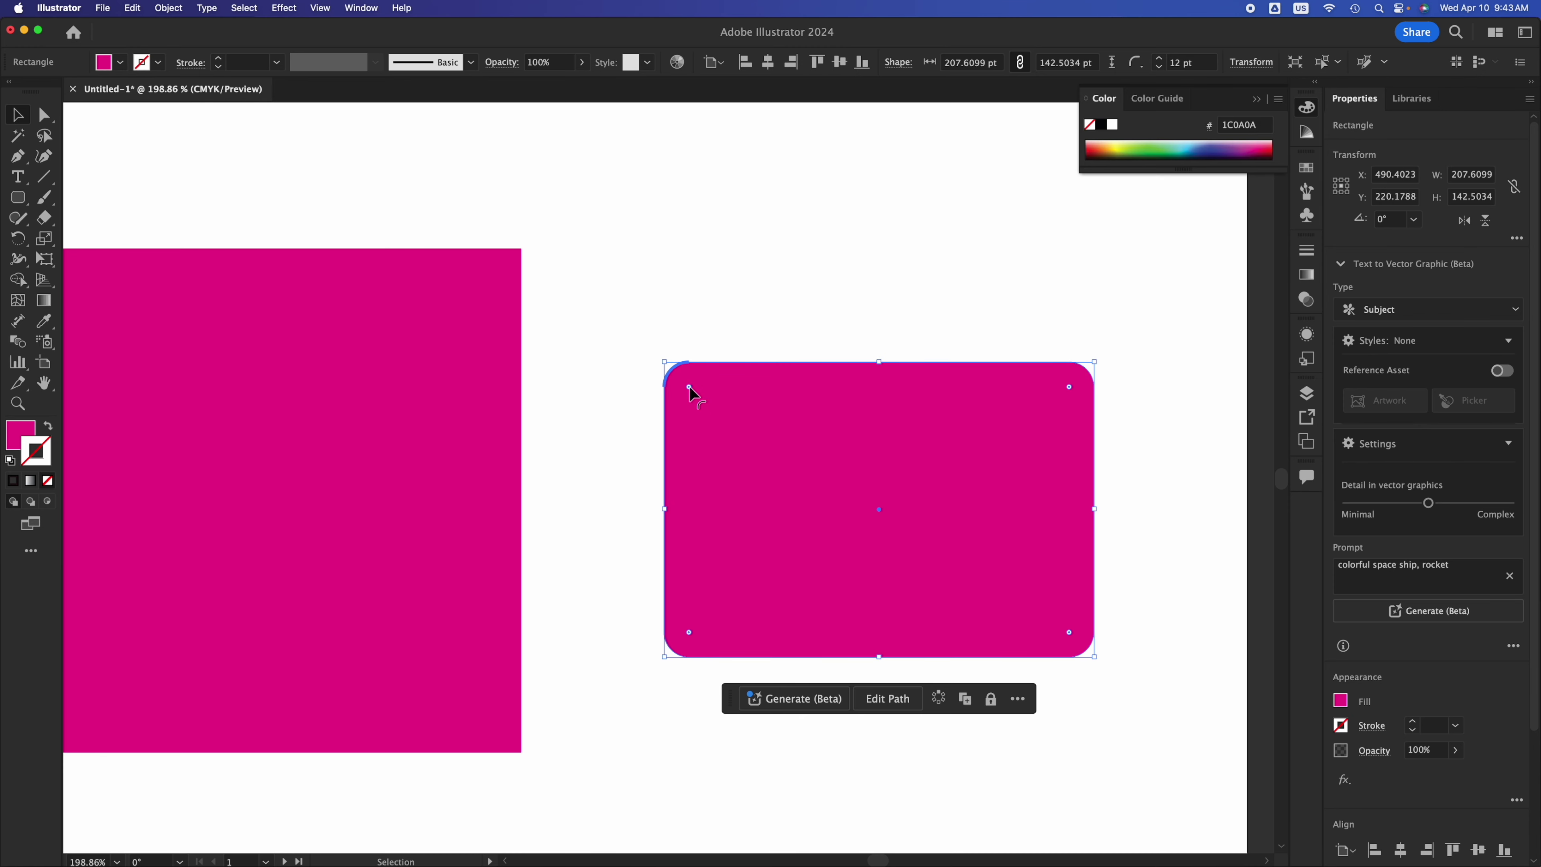
{"action": "left_click_drag", "start_coordinate": [689, 387], "coordinate": [612, 305]}
Select the large 243 pt square and nudge it slightly up and left.
{"action": "left_click", "coordinate": [422, 308]}
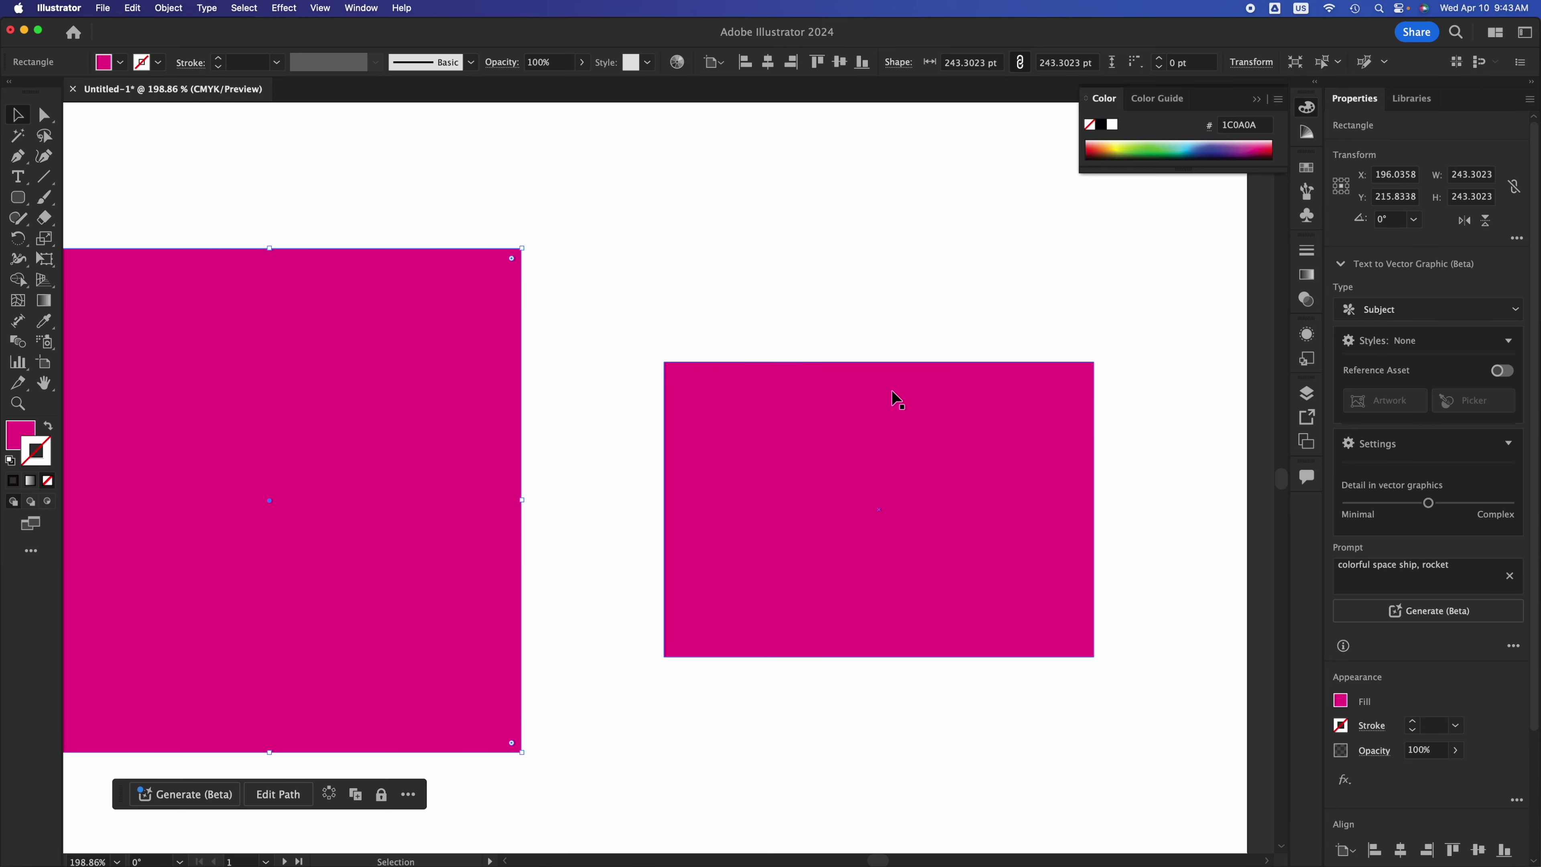
{"action": "left_click", "coordinate": [901, 400]}
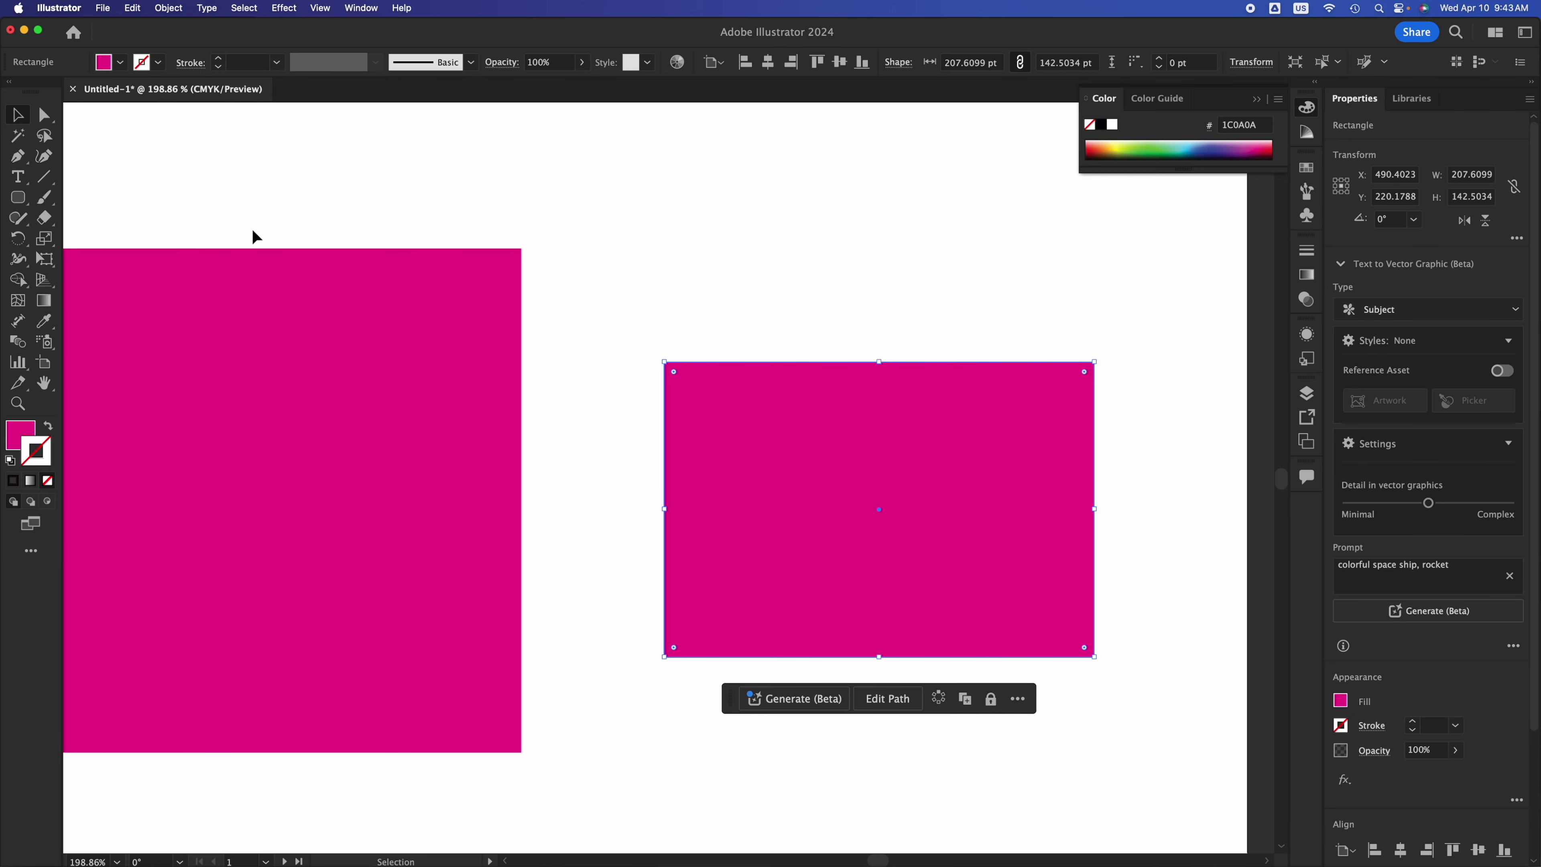
{"action": "left_click", "coordinate": [382, 322]}
{"action": "scroll", "coordinate": [382, 322], "scroll_direction": "left", "scroll_amount": 5}
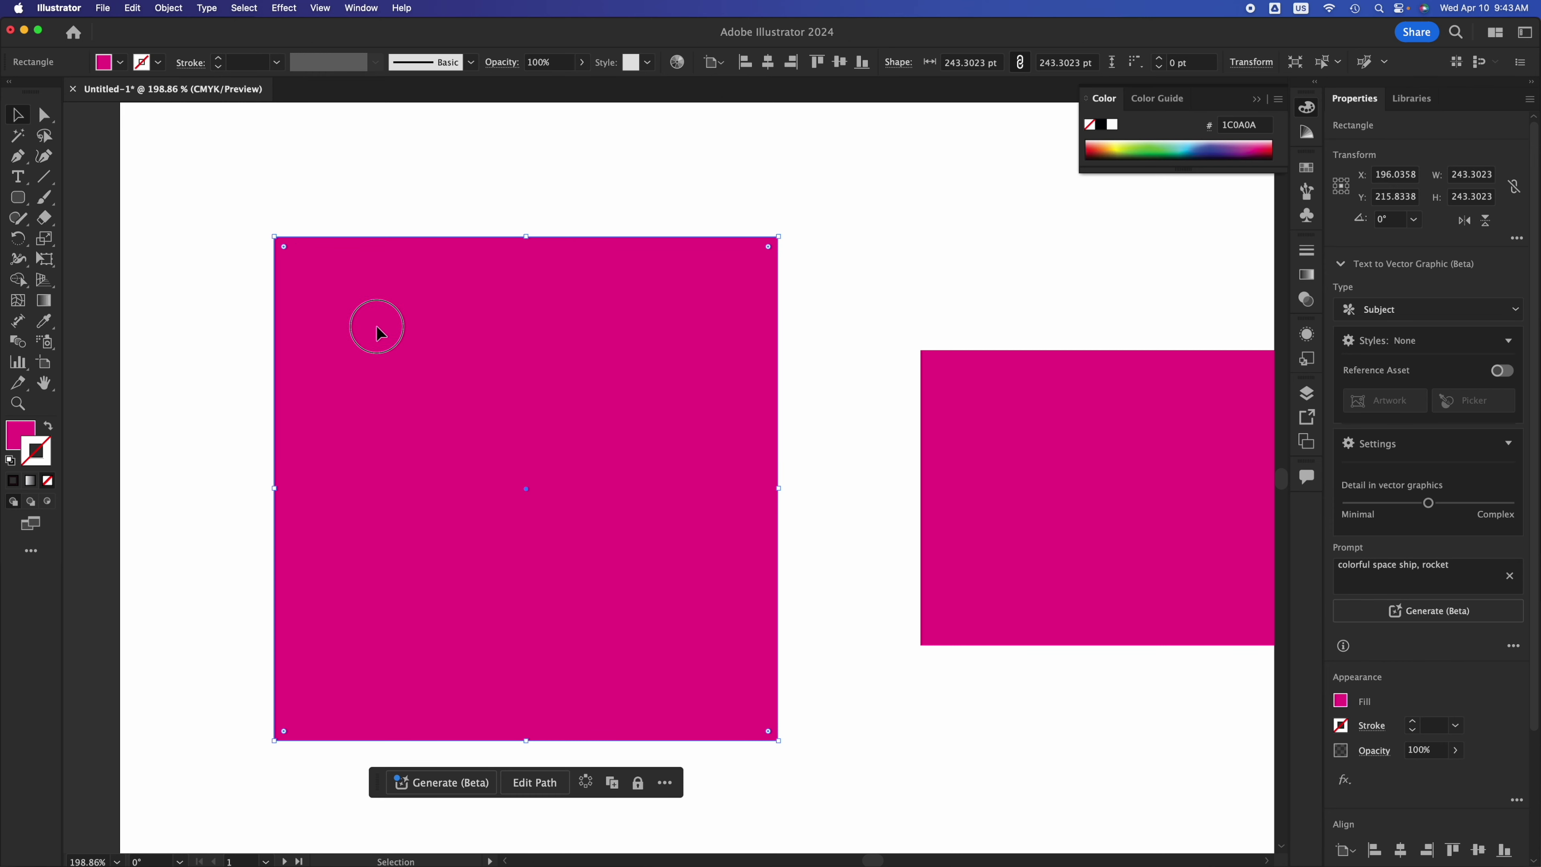
{"action": "left_click_drag", "start_coordinate": [377, 325], "coordinate": [274, 312]}
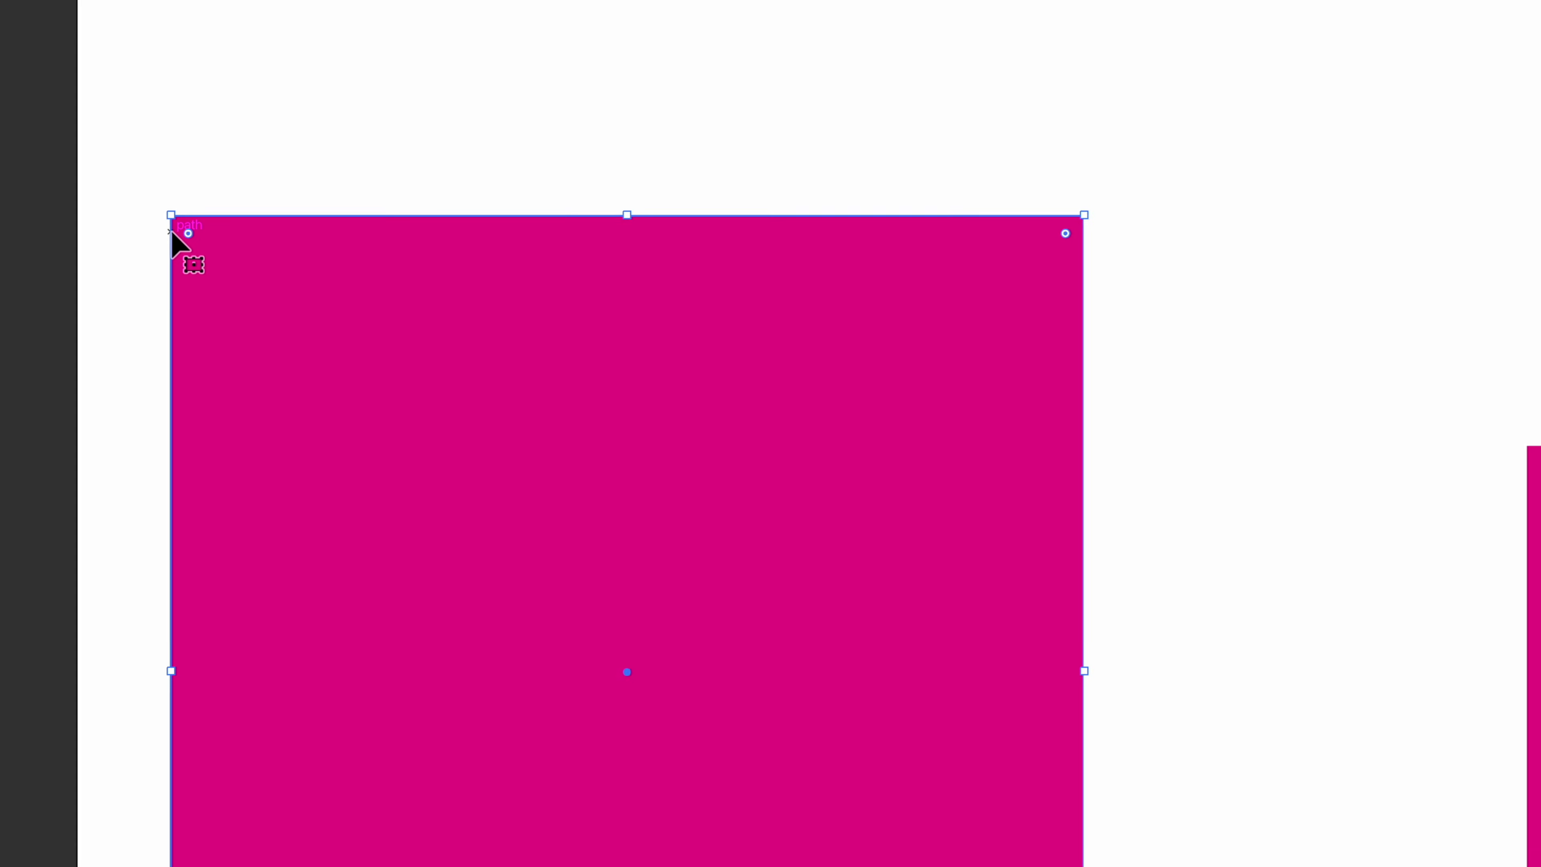
Drag the square's corner widget inward until it becomes a full circle, then deselect.
{"action": "left_click_drag", "start_coordinate": [199, 234], "coordinate": [424, 402]}
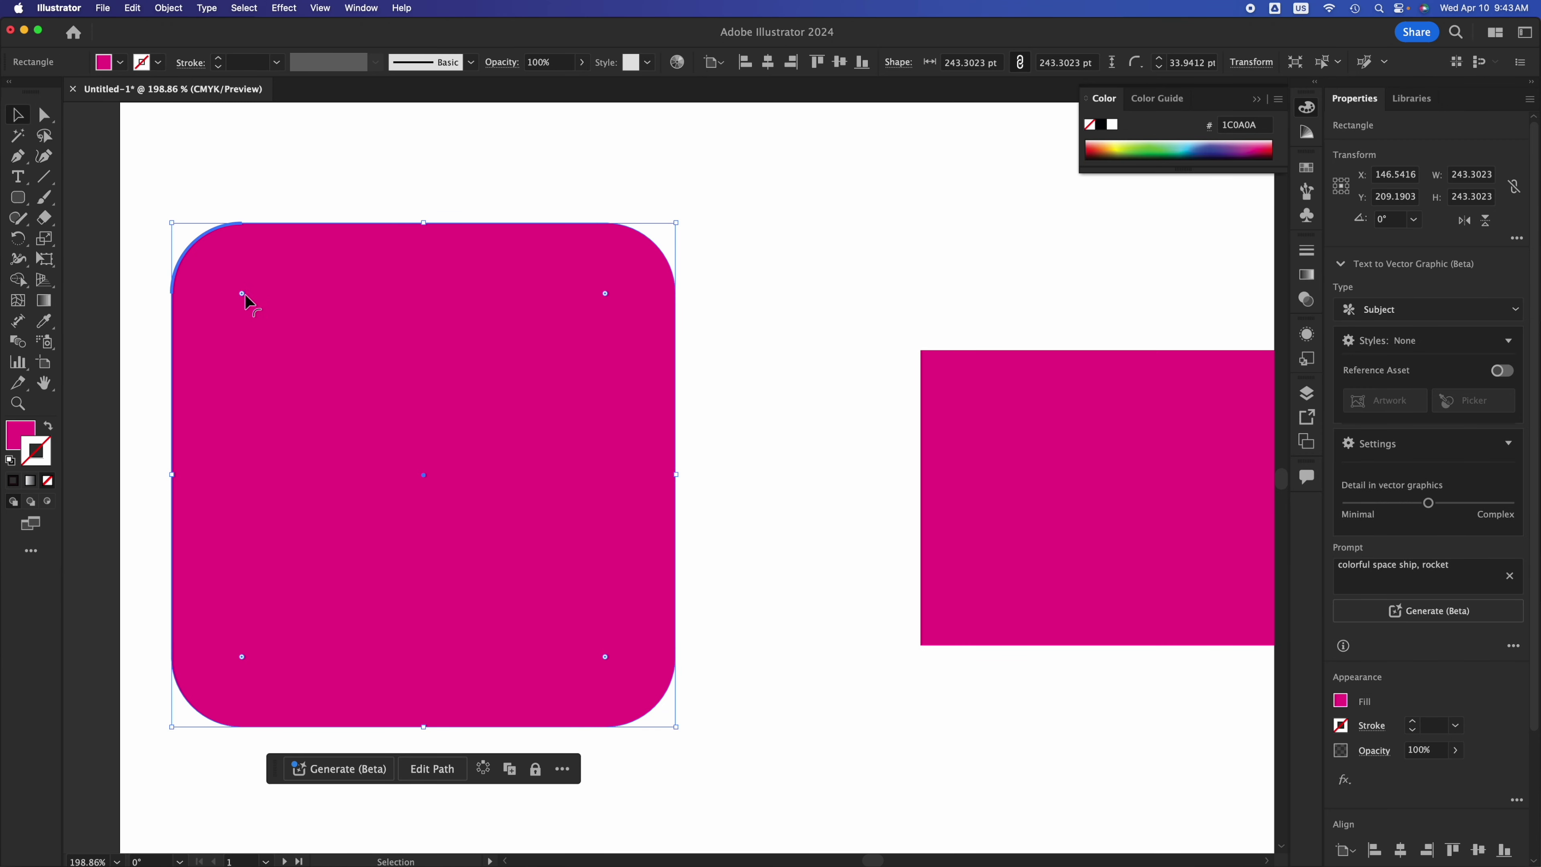
{"action": "left_click_drag", "start_coordinate": [243, 294], "coordinate": [525, 518]}
{"action": "left_click", "coordinate": [834, 398]}
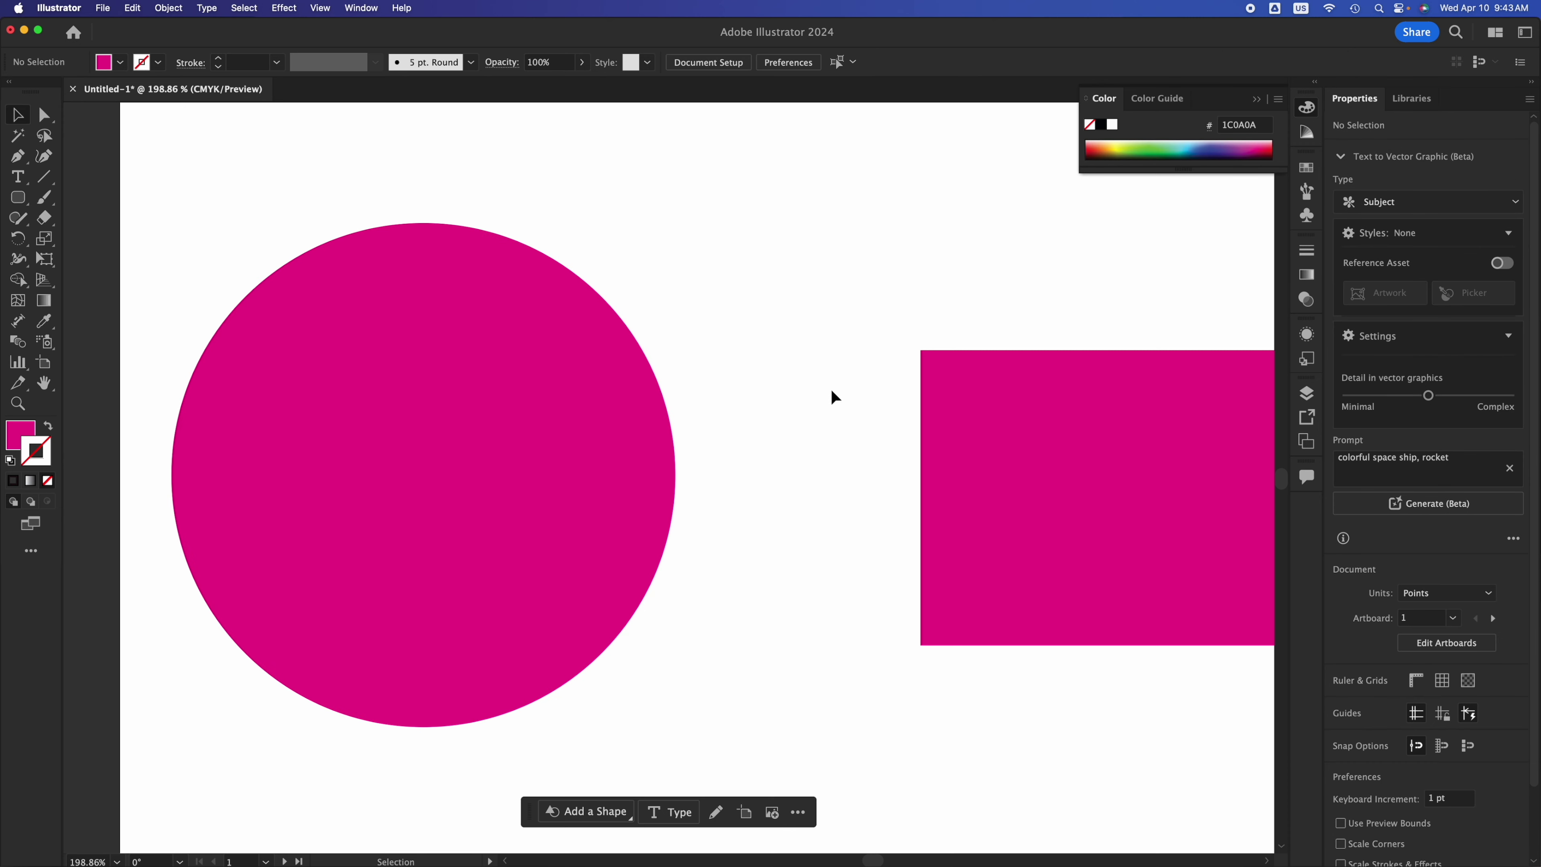
Clear the selection and pick the Ellipse Tool from the shape flyout.
{"action": "left_click", "coordinate": [386, 382]}
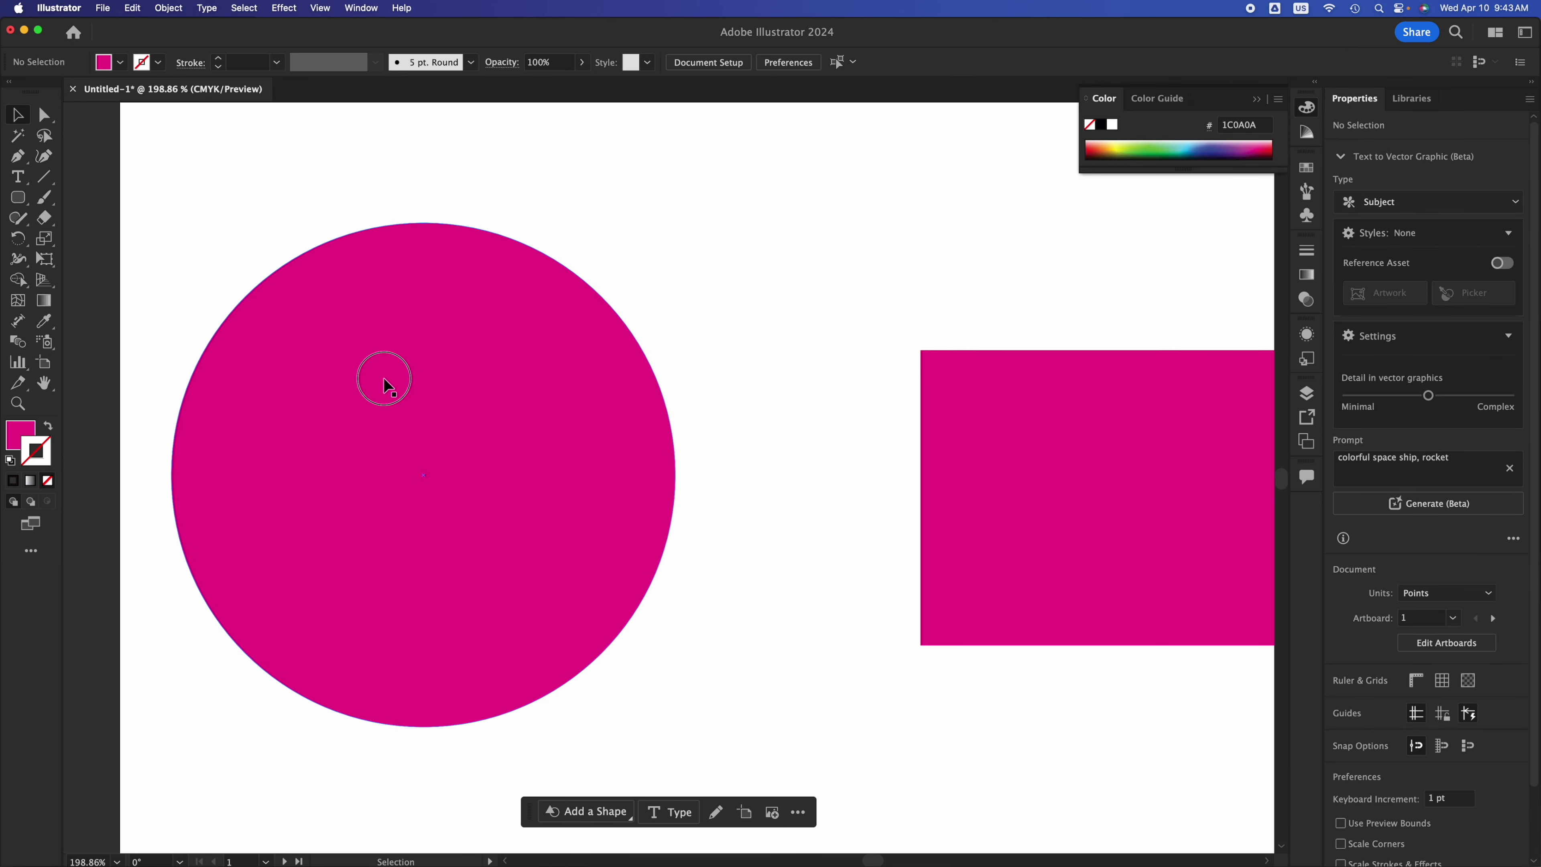
{"action": "left_click", "coordinate": [18, 205]}
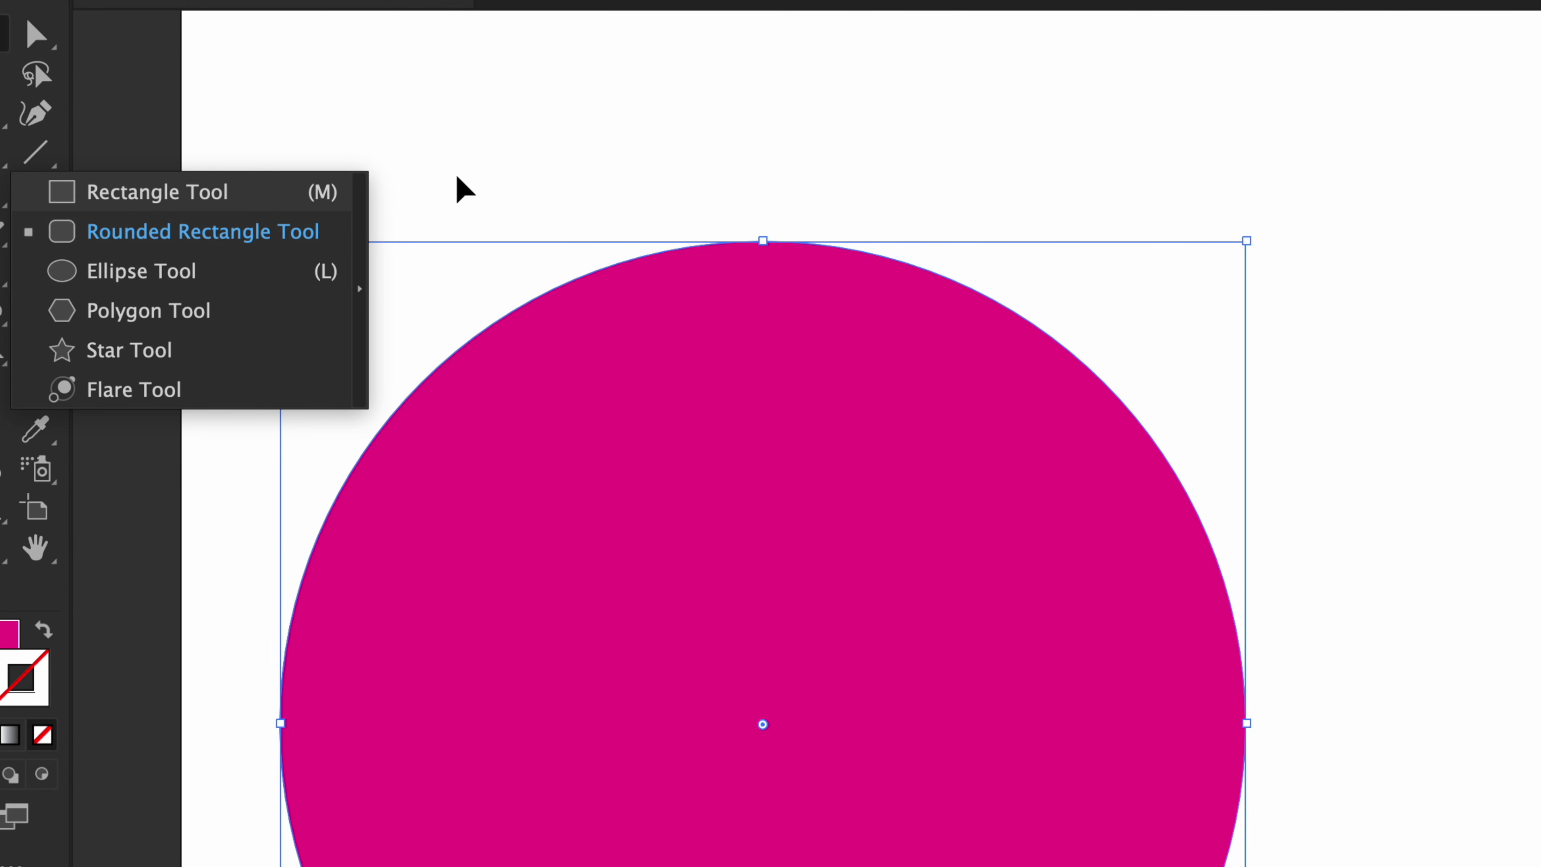
{"action": "left_click", "coordinate": [612, 155]}
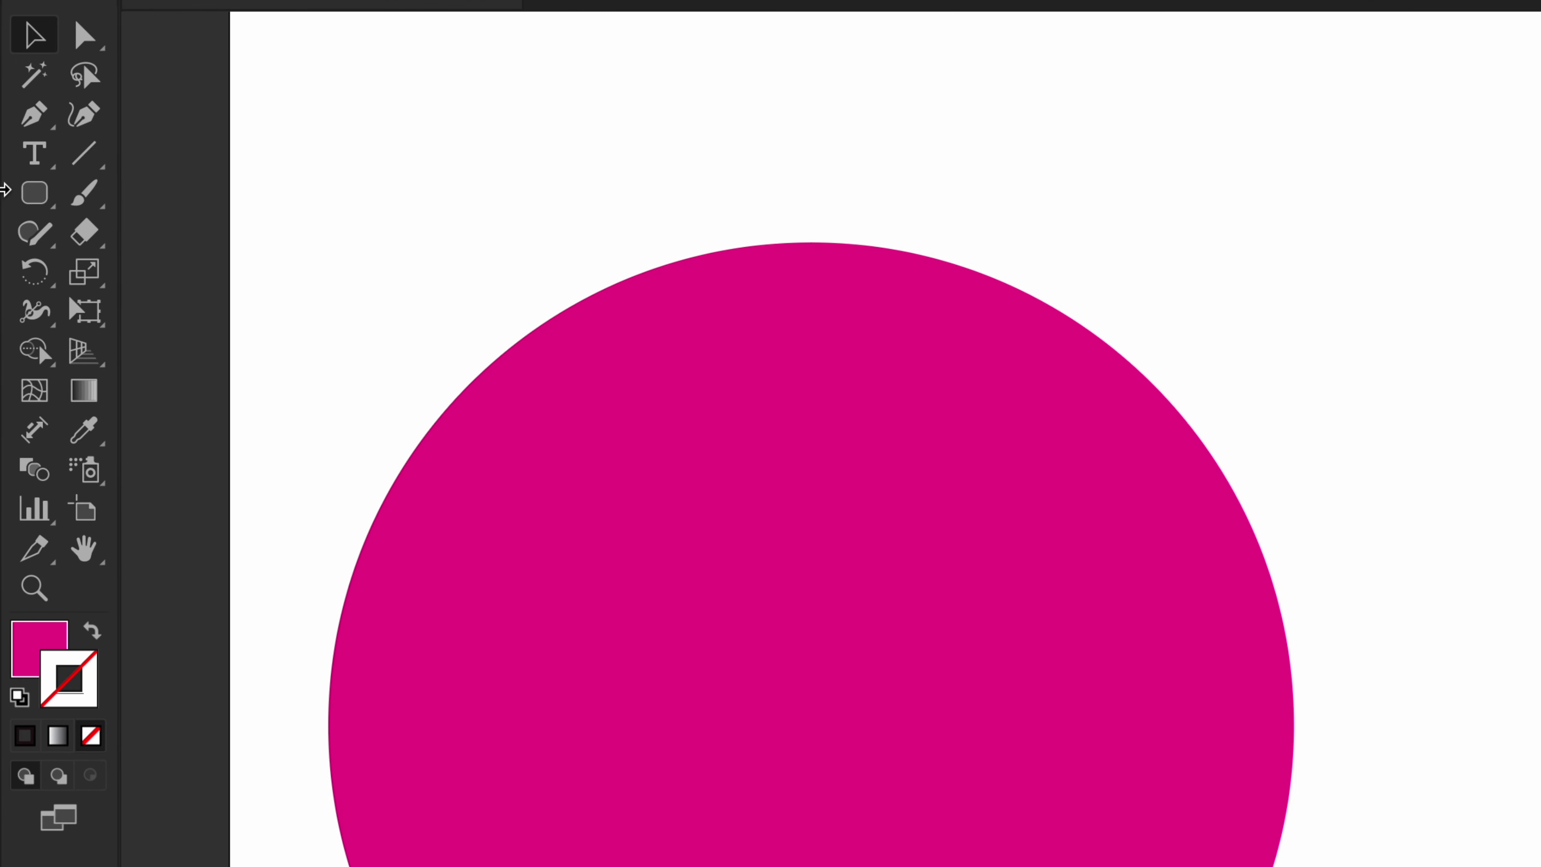
{"action": "left_click", "coordinate": [0, 200]}
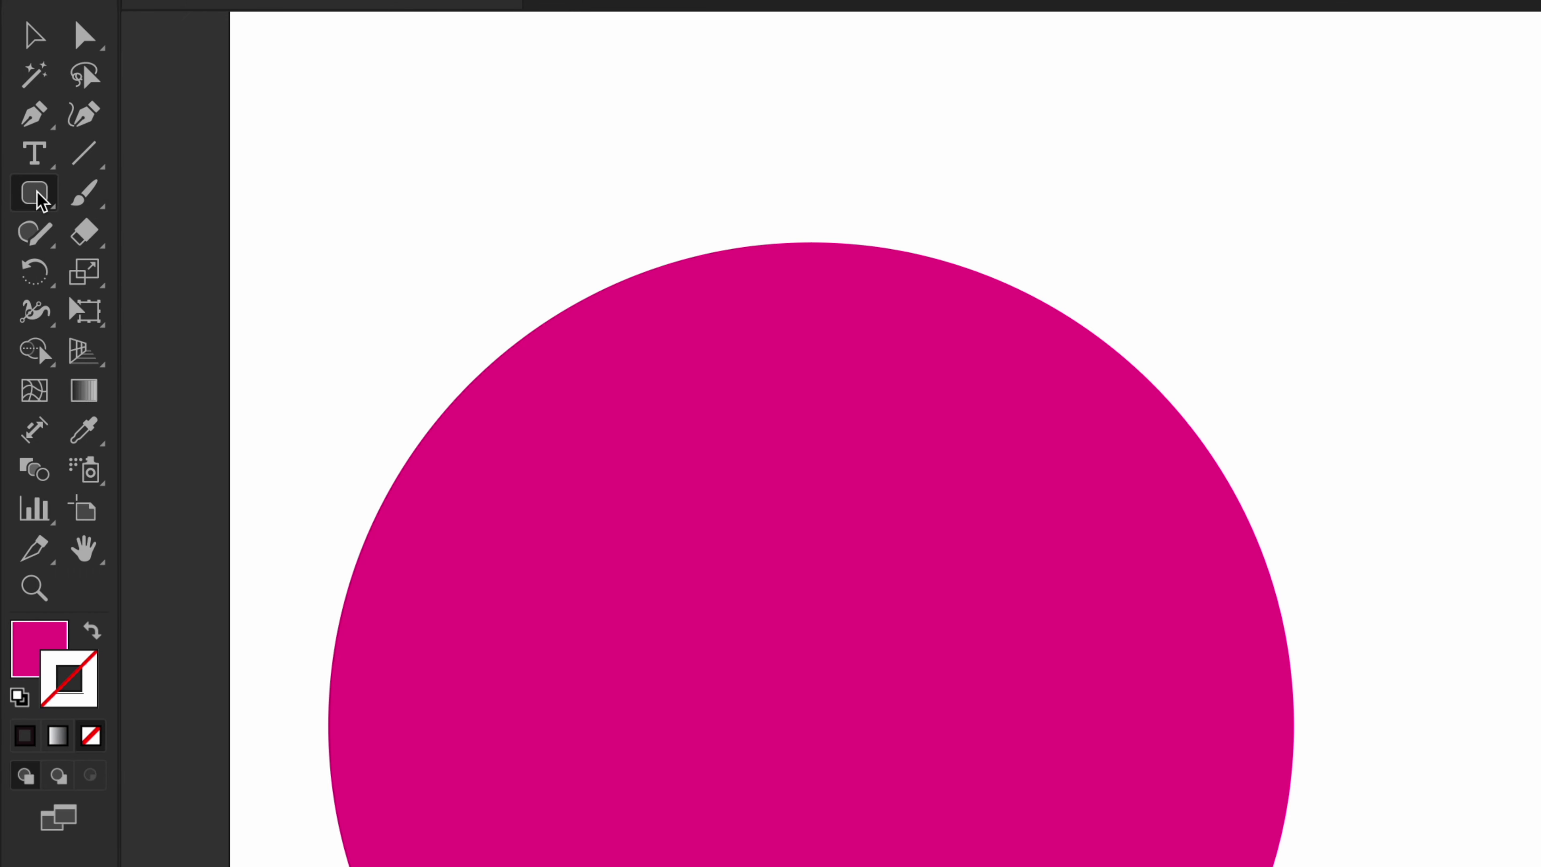
{"action": "left_click", "coordinate": [38, 200]}
{"action": "left_click", "coordinate": [144, 275]}
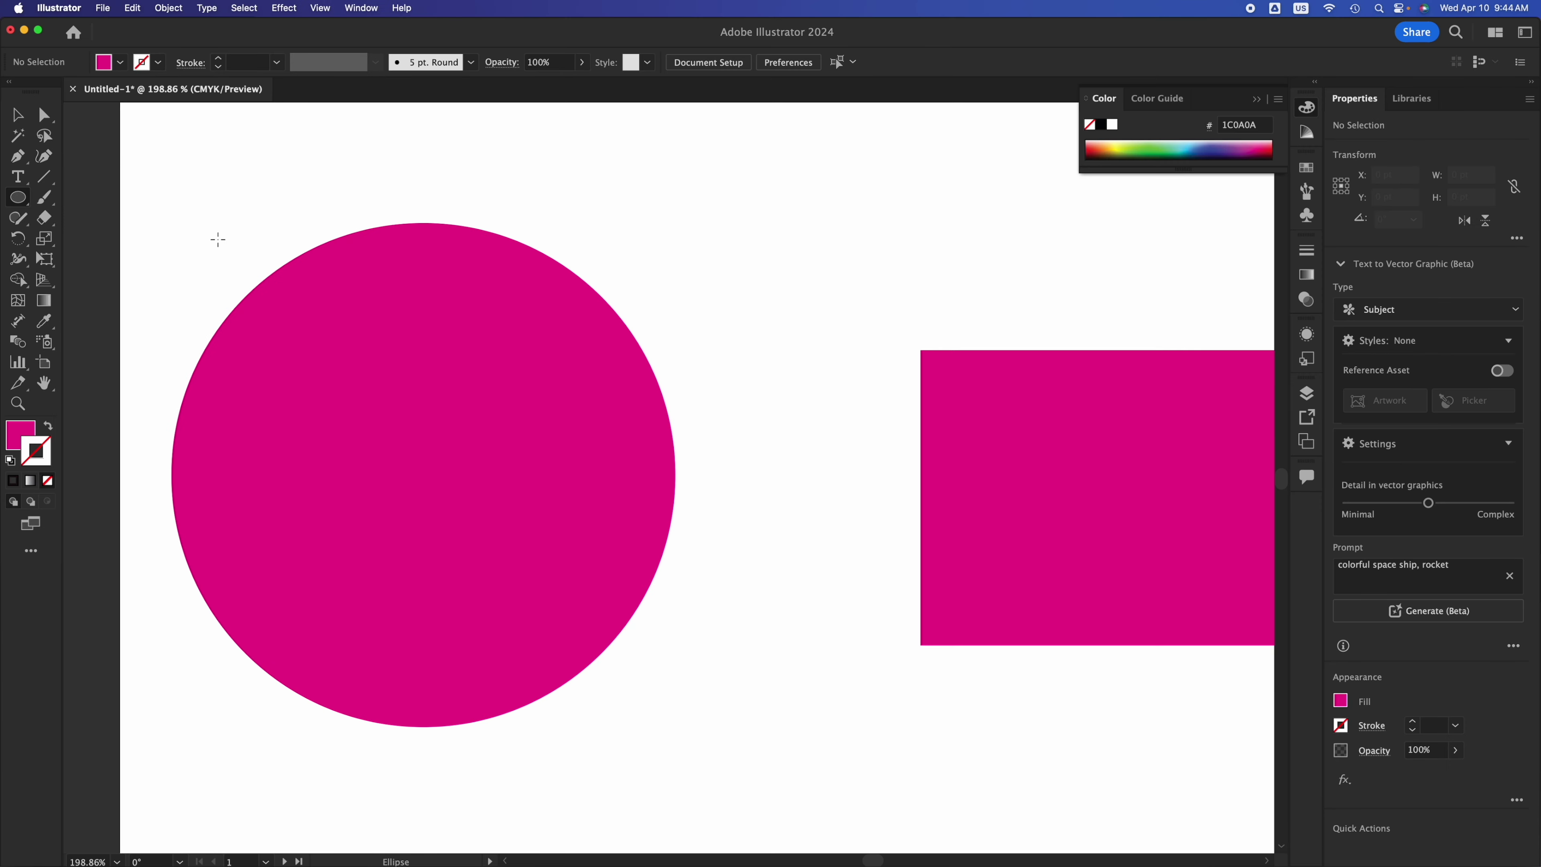
{"action": "scroll", "coordinate": [1076, 543], "scroll_direction": "right", "scroll_amount": 3}
{"action": "scroll", "coordinate": [564, 380], "scroll_direction": "right", "scroll_amount": 15}
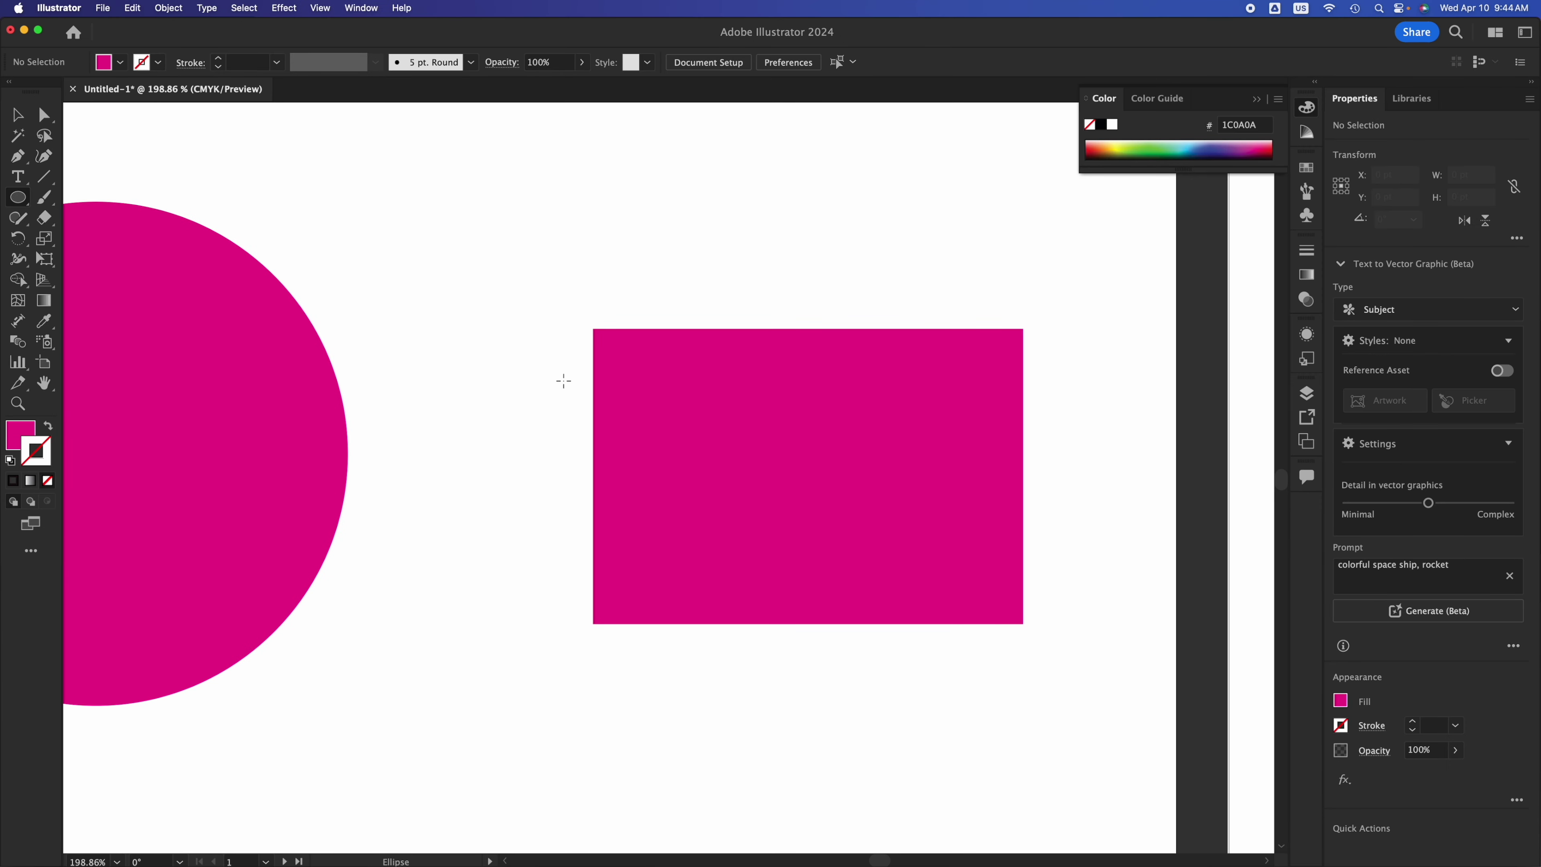
On artboard 2, draw a large magenta circle and a tall, narrow ellipse to its left.
{"action": "scroll", "coordinate": [563, 380], "scroll_direction": "right", "scroll_amount": 3}
{"action": "left_click", "coordinate": [386, 300]}
{"action": "left_click_drag", "start_coordinate": [386, 300], "coordinate": [820, 662]}
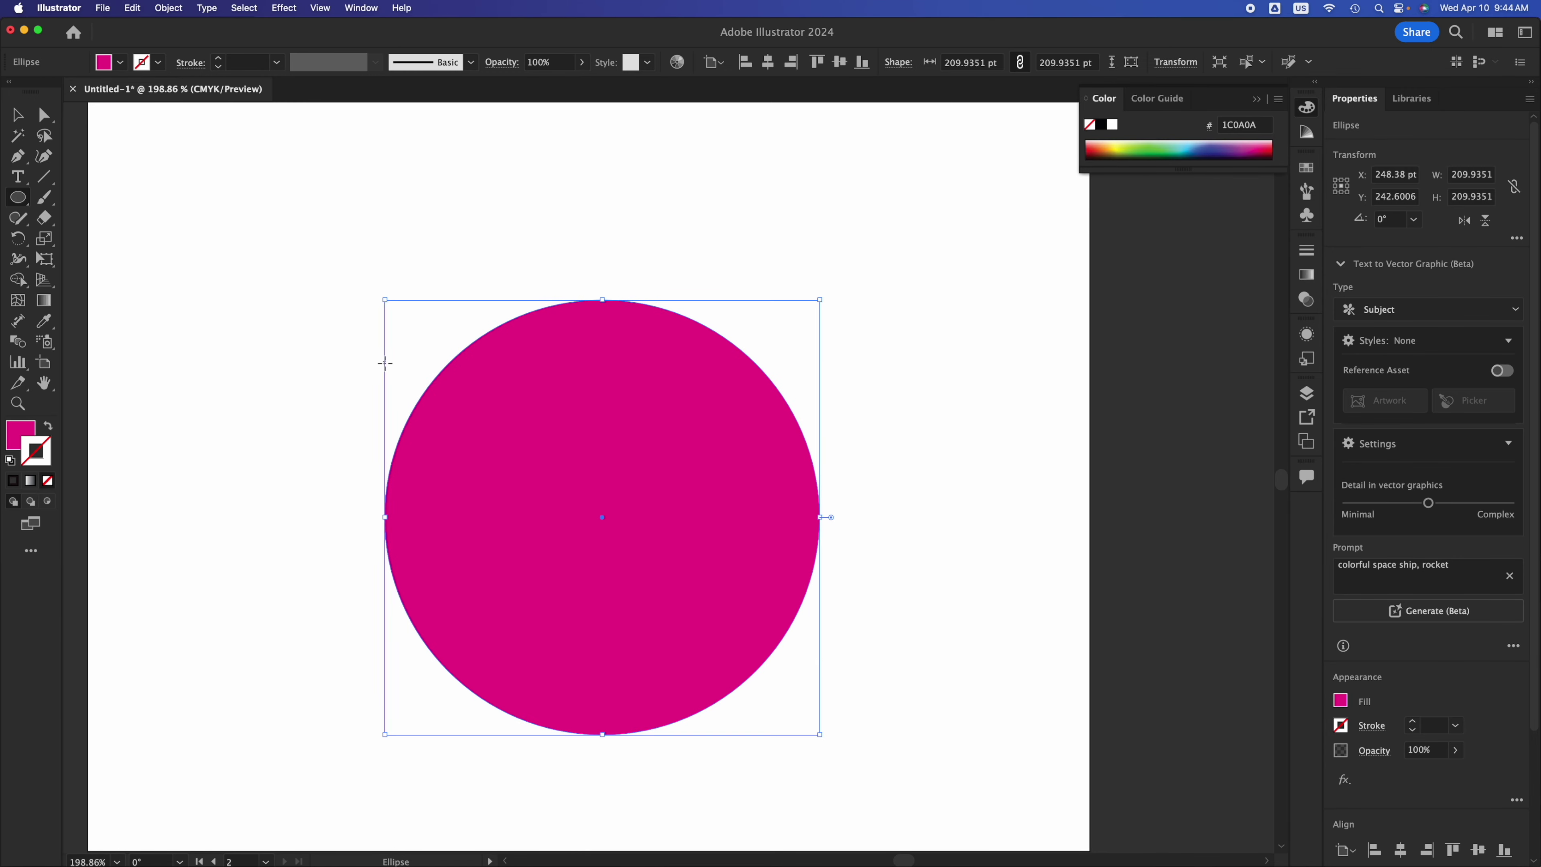
{"action": "left_click_drag", "start_coordinate": [167, 181], "coordinate": [267, 630]}
Select the large circle and resize it to about 204 pt wide.
{"action": "left_click", "coordinate": [18, 124]}
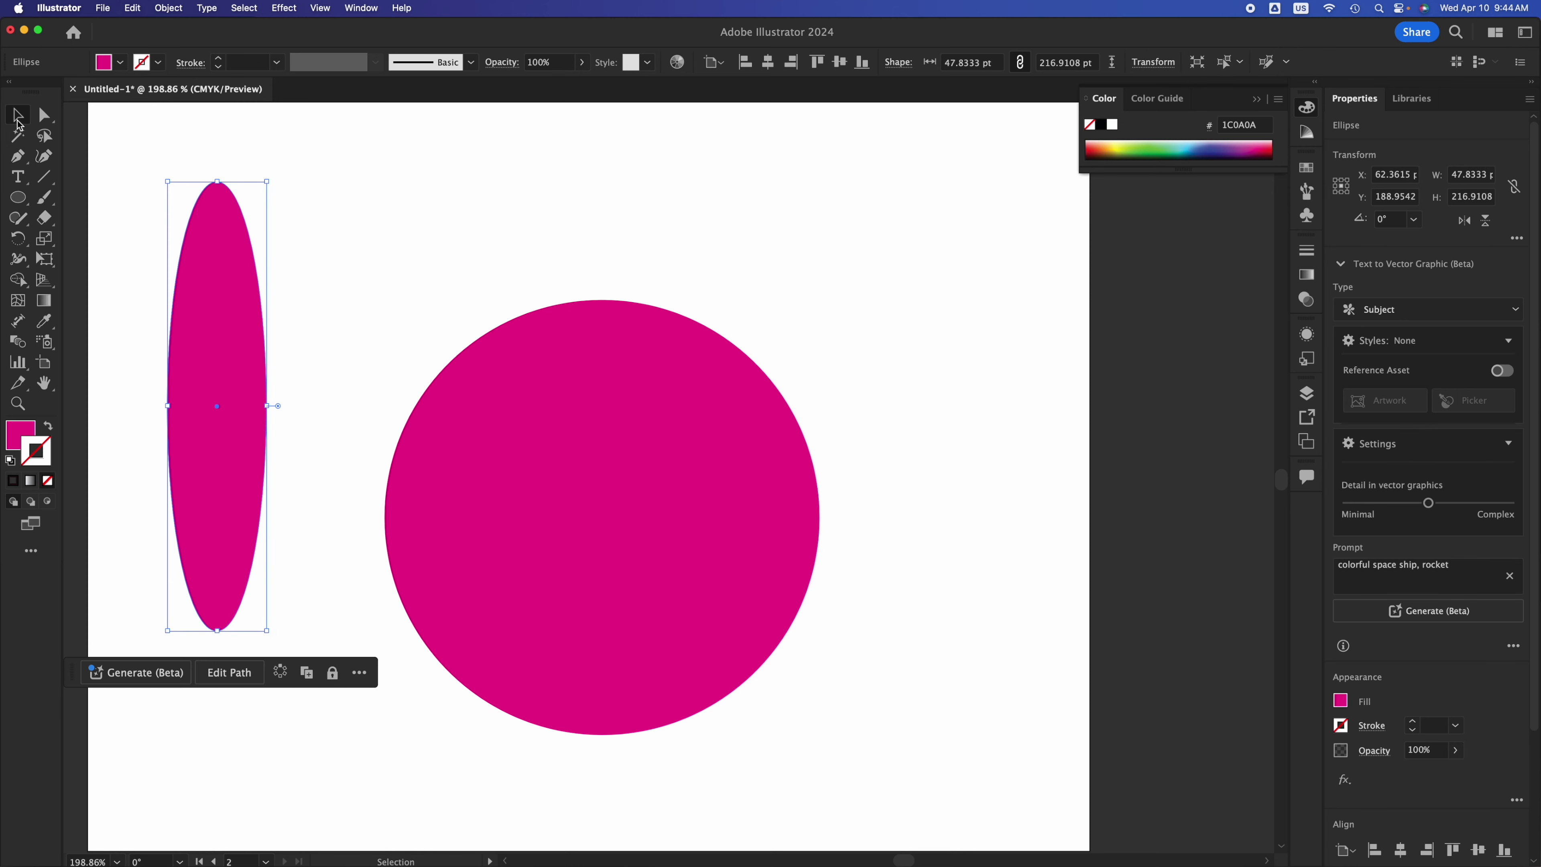
{"action": "left_click", "coordinate": [554, 506]}
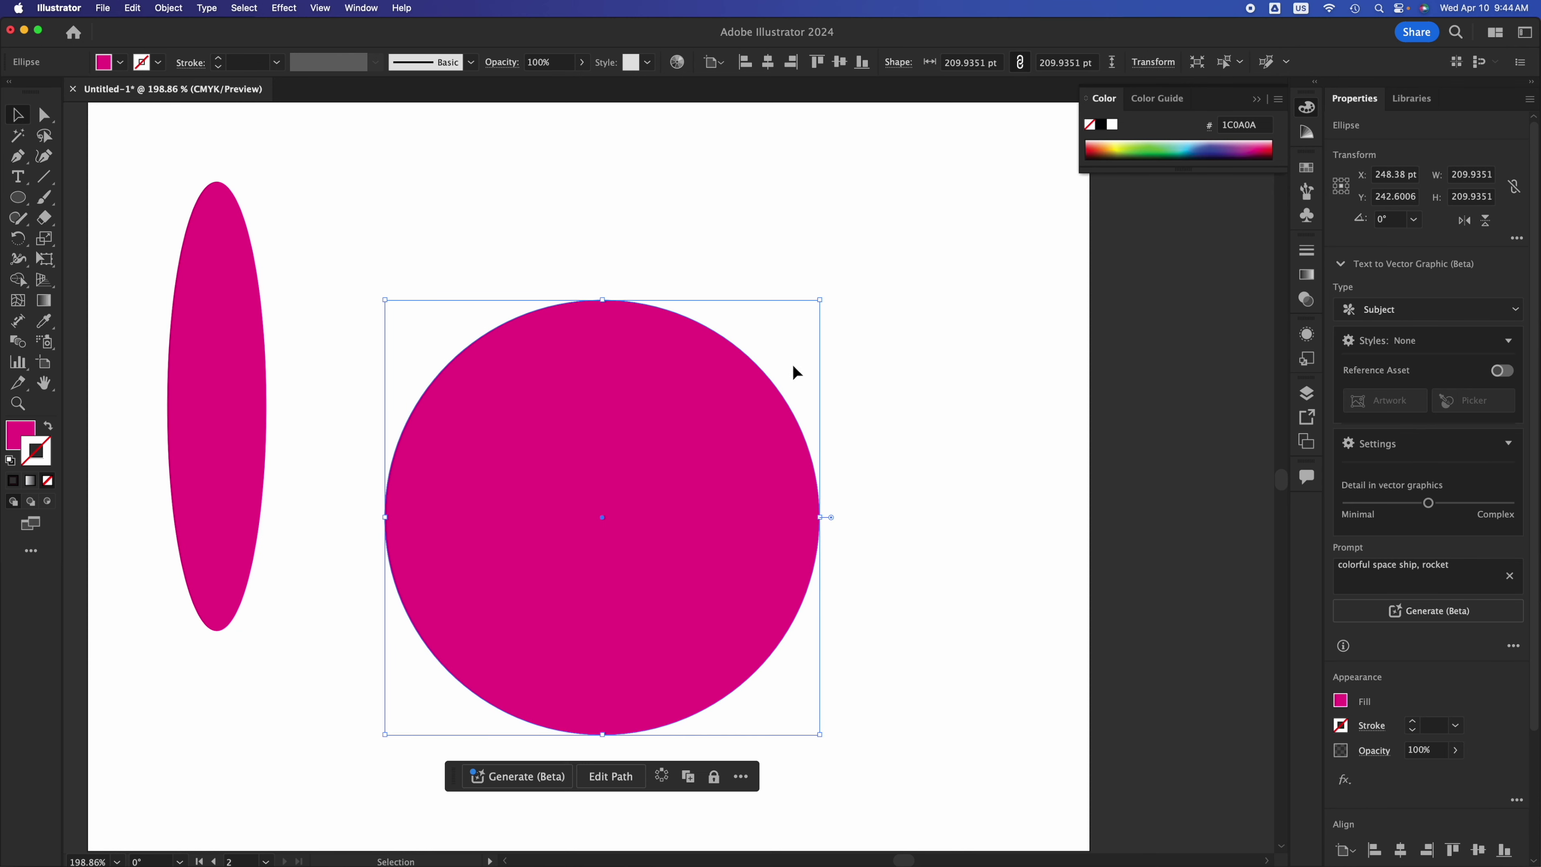
{"action": "left_click_drag", "start_coordinate": [820, 301], "coordinate": [897, 312]}
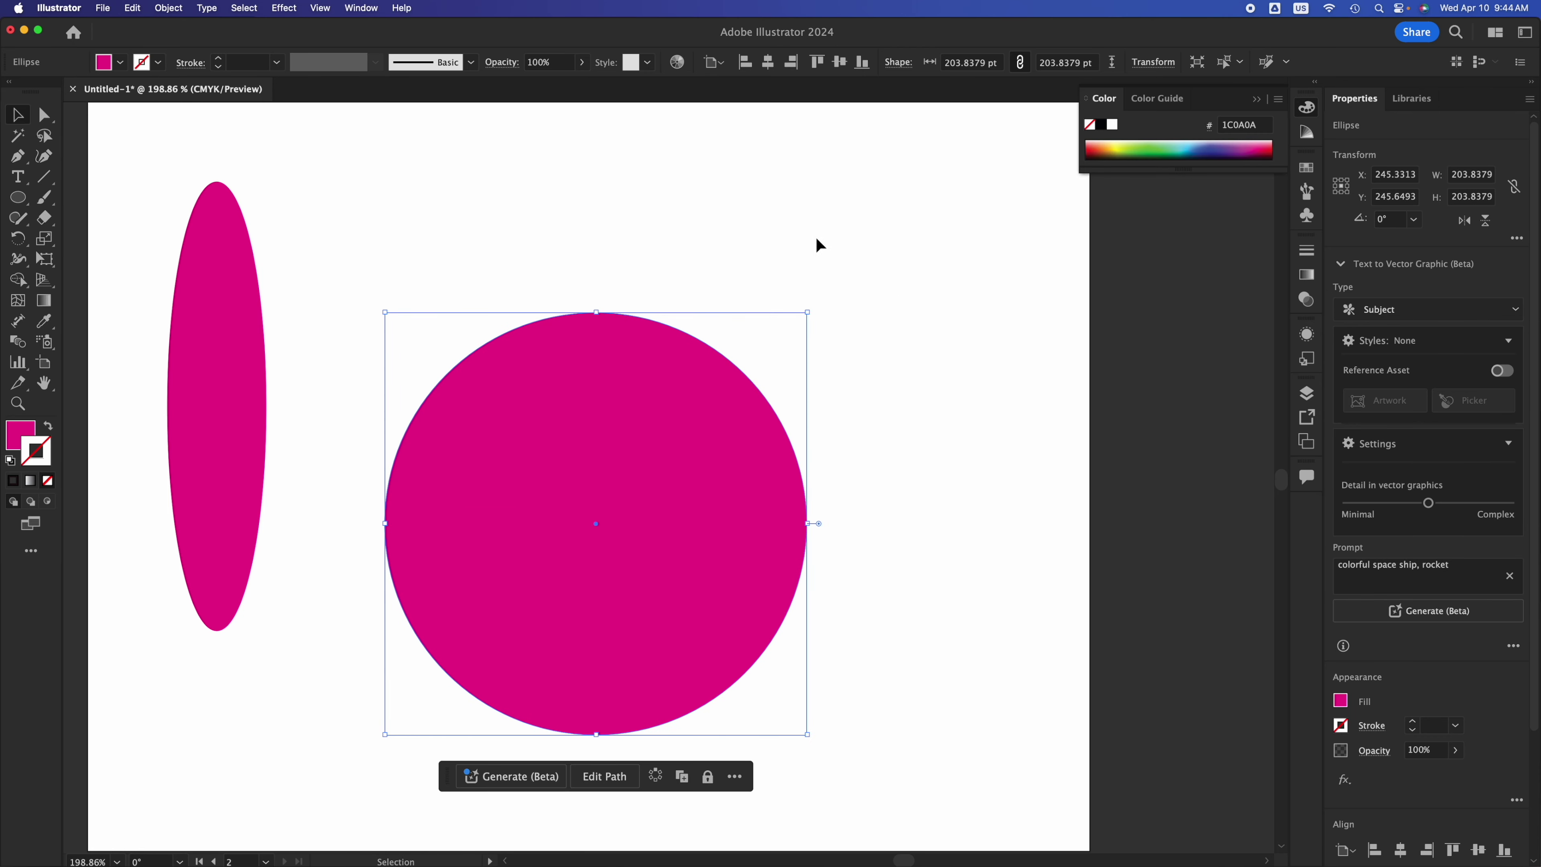
{"action": "left_click_drag", "start_coordinate": [24, 204], "coordinate": [112, 264]}
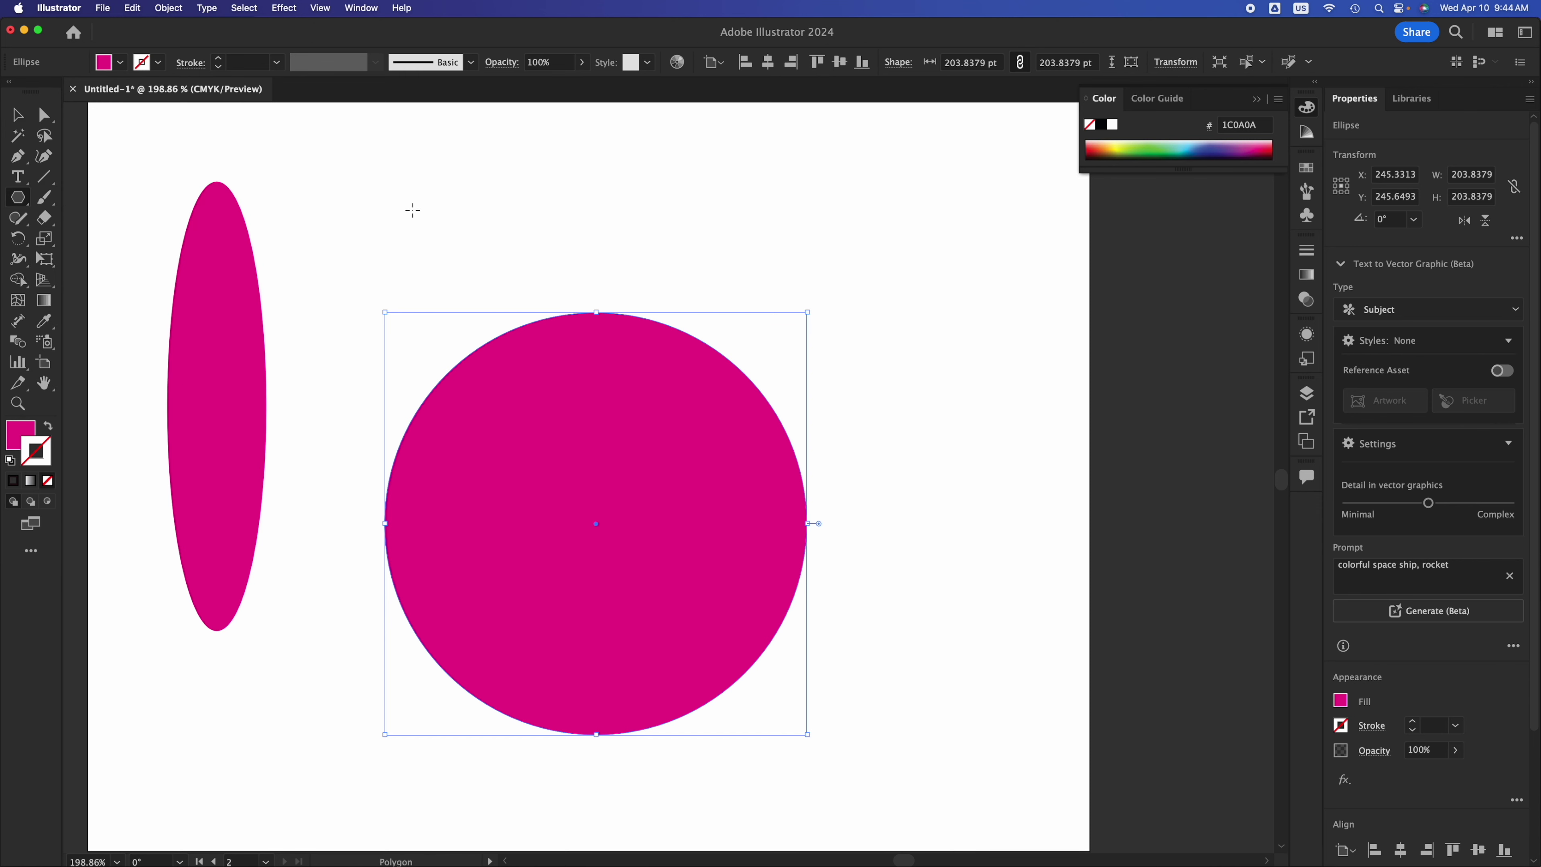
Draw a magenta hexagon, move it beside the circle, and rotate it upright to 270°.
{"action": "left_click_drag", "start_coordinate": [706, 155], "coordinate": [722, 226]}
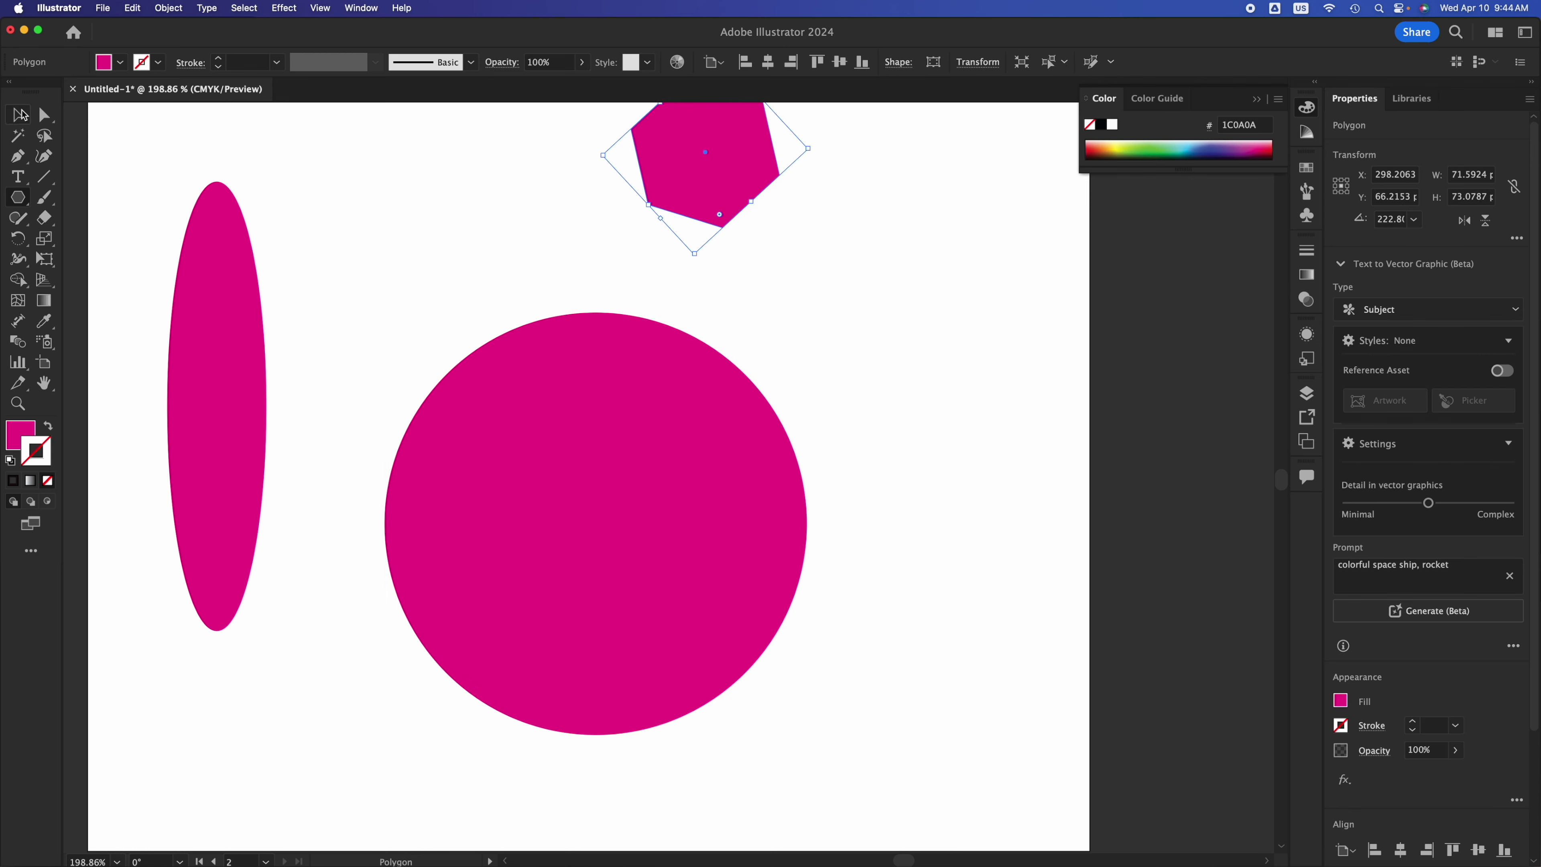
{"action": "left_click", "coordinate": [21, 114]}
{"action": "left_click_drag", "start_coordinate": [705, 146], "coordinate": [855, 327]}
{"action": "left_click_drag", "start_coordinate": [895, 424], "coordinate": [903, 420]}
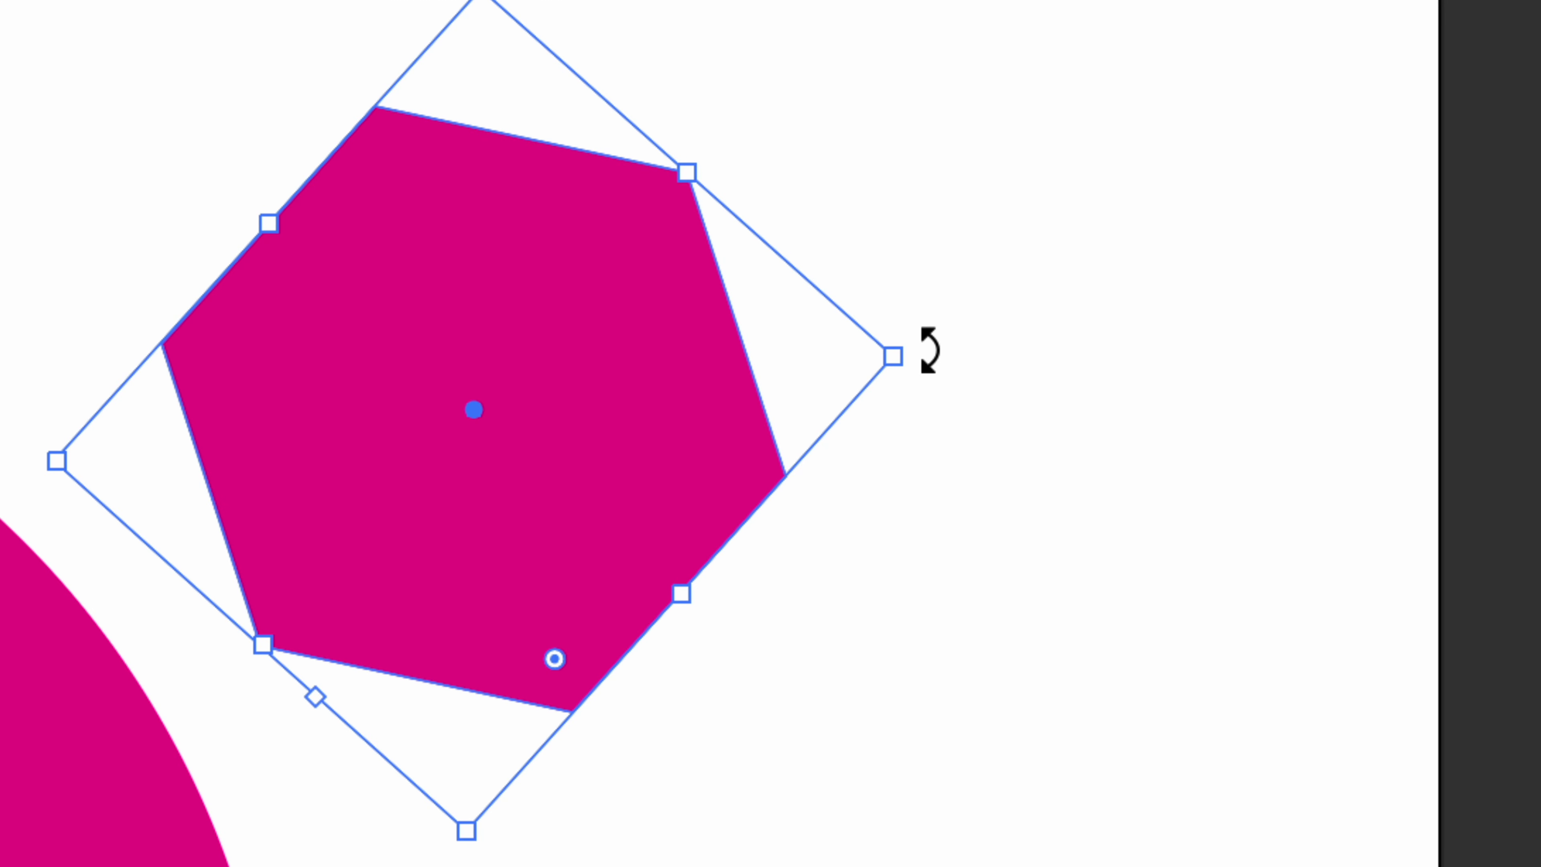
{"action": "left_click_drag", "start_coordinate": [965, 329], "coordinate": [774, 61]}
Move the hexagon up toward the ellipse and start an octagon about 64 pt wide at the top right.
{"action": "left_click", "coordinate": [774, 61]}
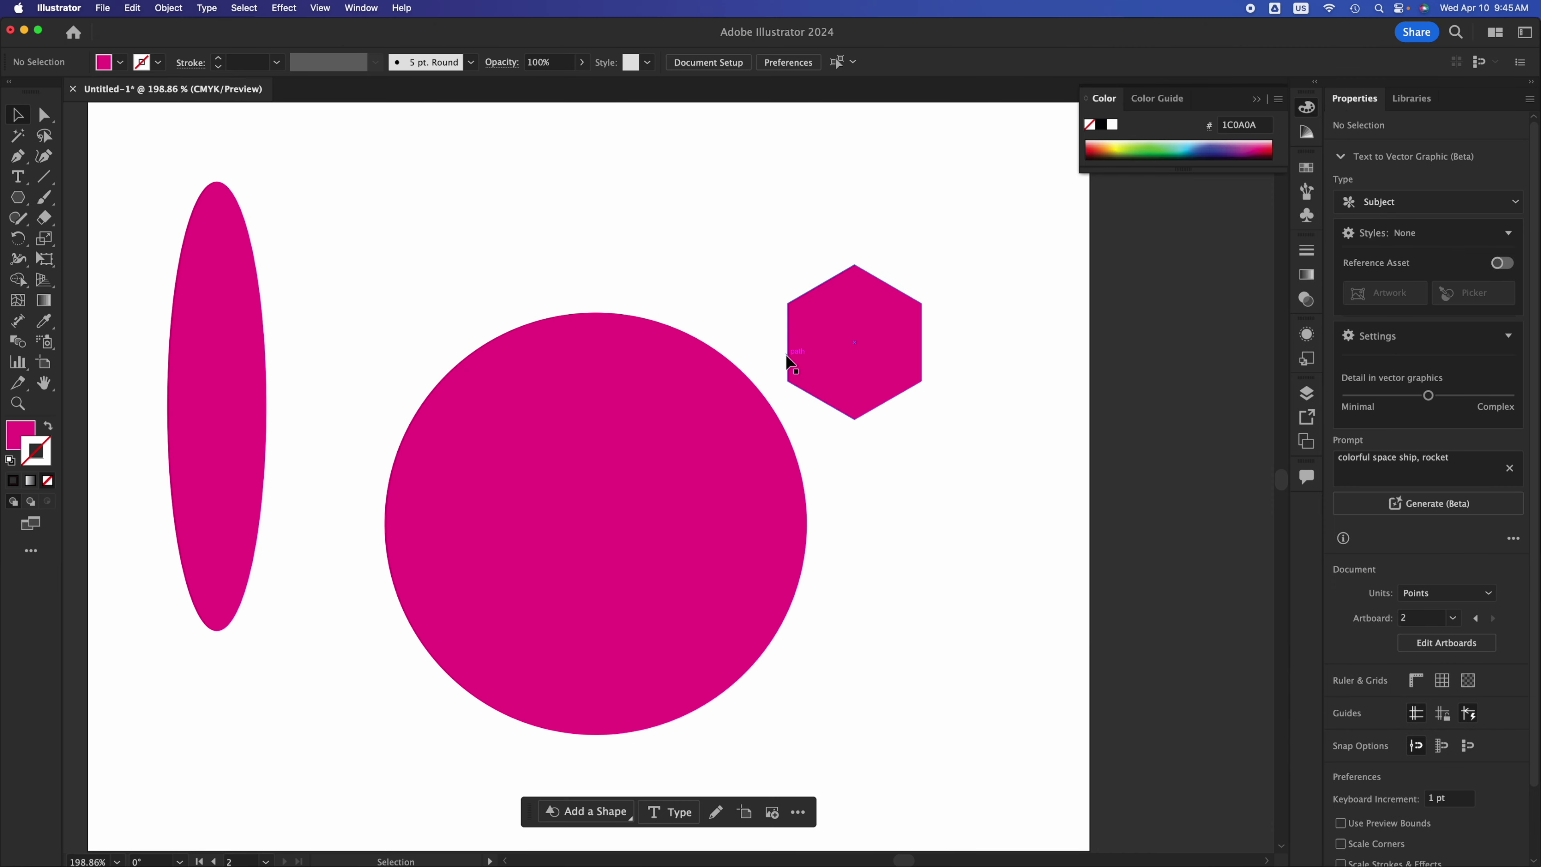
{"action": "left_click", "coordinate": [786, 355]}
{"action": "left_click_drag", "start_coordinate": [849, 344], "coordinate": [387, 237]}
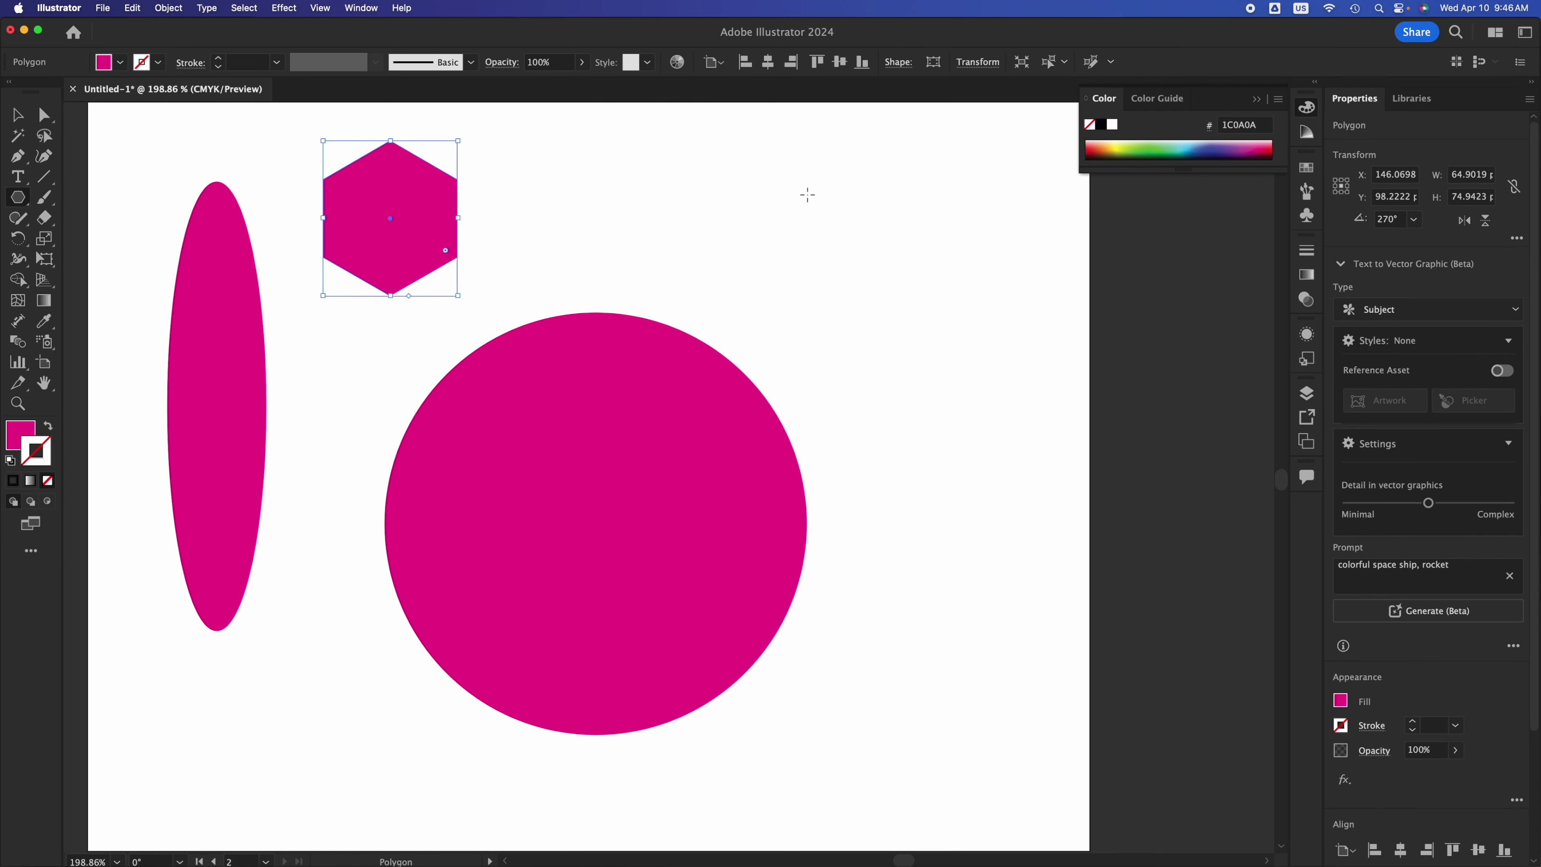
{"action": "left_click_drag", "start_coordinate": [796, 181], "coordinate": [830, 241]}
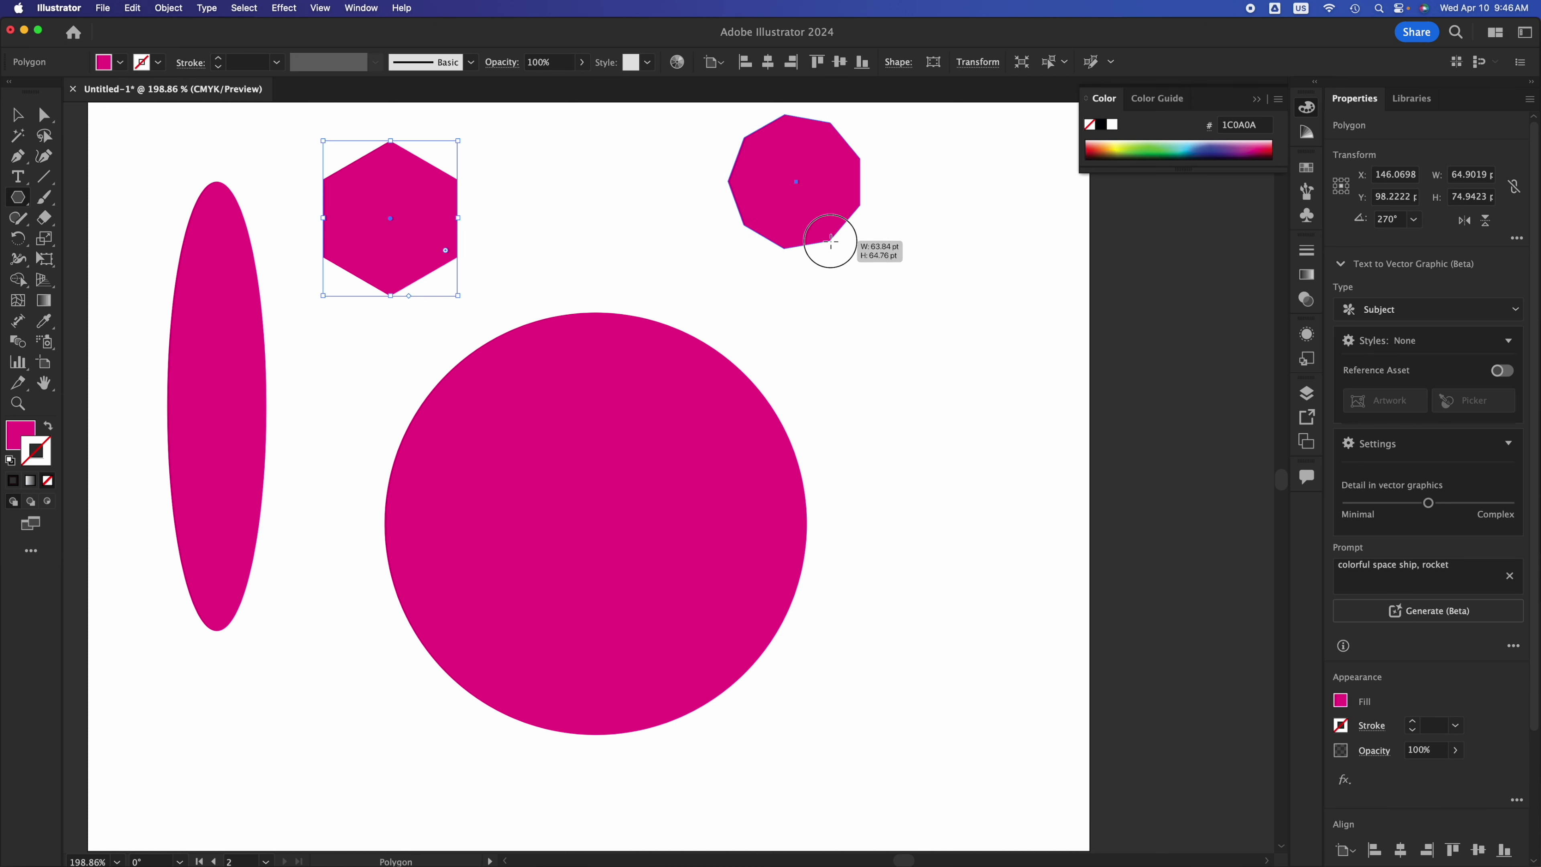
Draw a polygon right of the first hexagon, changing its side count with the arrow keys.
{"action": "left_click_drag", "start_coordinate": [830, 241], "coordinate": [830, 241]}
{"action": "key", "text": "Down"}
{"action": "key", "text": "Down"}
{"action": "key", "text": "Down"}
{"action": "key", "text": "Down"}
{"action": "key", "text": "Down"}
{"action": "key", "text": "Down"}
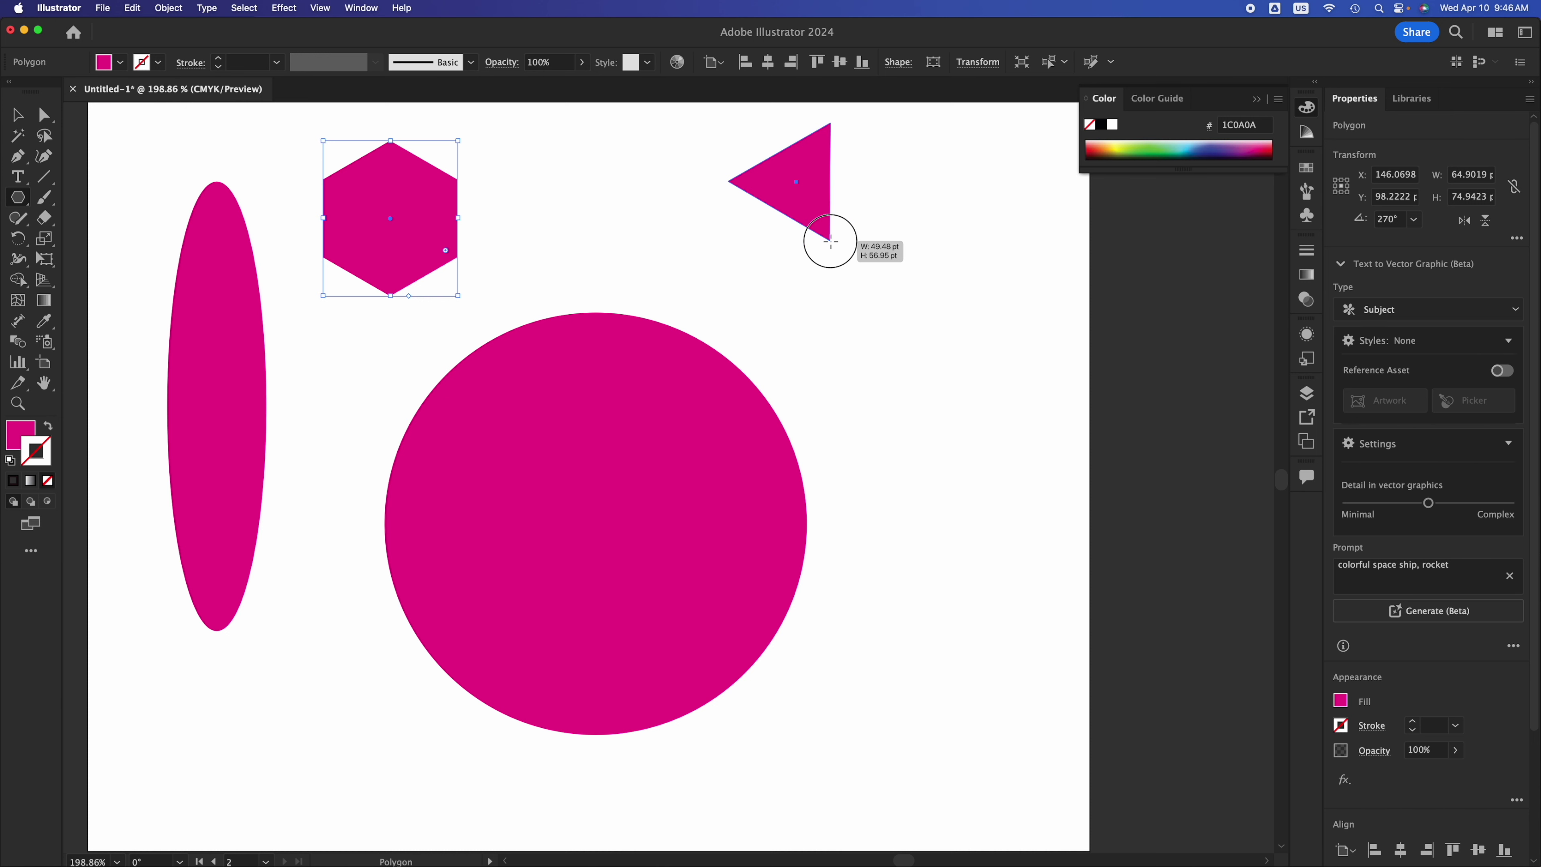
{"action": "key", "text": "Up"}
{"action": "left_click_drag", "start_coordinate": [829, 241], "coordinate": [891, 346]}
{"action": "key", "text": "Up"}
Draw another polygon beside the hexagon, raising it to about fourteen sides.
{"action": "key", "text": "Up"}
{"action": "key", "text": "Up"}
{"action": "key", "text": "Up"}
{"action": "key", "text": "Up"}
{"action": "key", "text": "Up"}
{"action": "key", "text": "Up"}
{"action": "key", "text": "Up"}
{"action": "key", "text": "Up"}
{"action": "key", "text": "Up"}
{"action": "left_click_drag", "start_coordinate": [547, 192], "coordinate": [567, 224]}
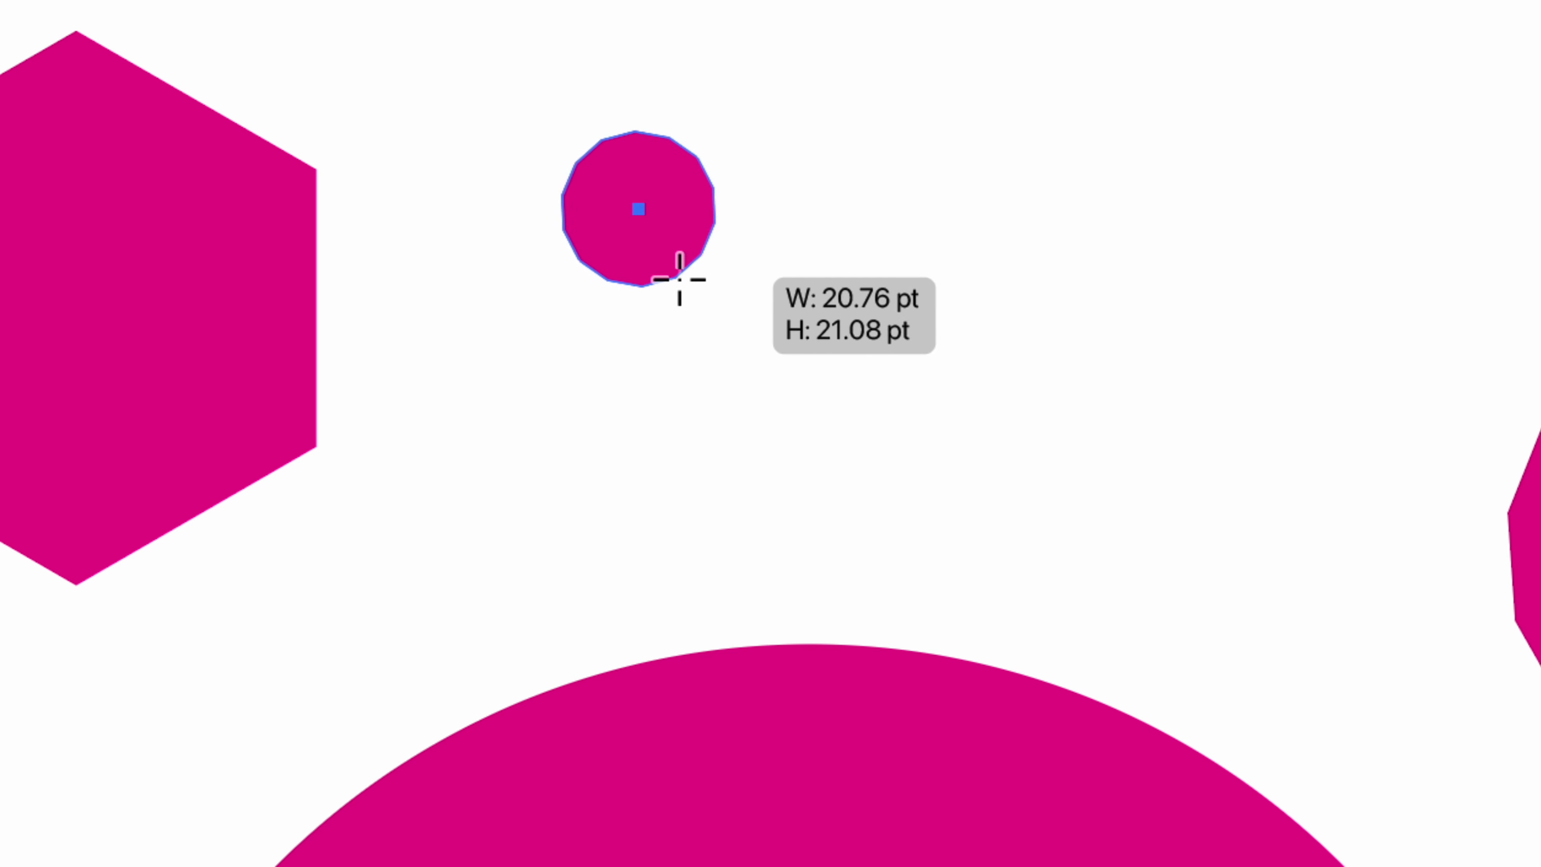
{"action": "mouse_move", "coordinate": [708, 328]}
{"action": "left_mouse_down"}
{"action": "mouse_move", "coordinate": [691, 275]}
{"action": "mouse_move", "coordinate": [756, 410]}
{"action": "mouse_move", "coordinate": [743, 387]}
{"action": "left_mouse_up"}
{"action": "key", "text": "Down"}
{"action": "key", "text": "Down"}
{"action": "key", "text": "Down"}
{"action": "key", "text": "Down"}
{"action": "key", "text": "Down"}
{"action": "key", "text": "Down"}
{"action": "key", "text": "Down"}
{"action": "key", "text": "Down"}
{"action": "key", "text": "Down"}
{"action": "key", "text": "Down"}
{"action": "key", "text": "Down"}
{"action": "key", "text": "Up"}
{"action": "key", "text": "Up"}
{"action": "key", "text": "Up"}
{"action": "key", "text": "Up"}
{"action": "key", "text": "Up"}
{"action": "key", "text": "Up"}
{"action": "key", "text": "Up"}
{"action": "key", "text": "Up"}
{"action": "key", "text": "Up"}
{"action": "key", "text": "Up"}
{"action": "key", "text": "Up"}
{"action": "key", "text": "Up"}
{"action": "key", "text": "Up"}
{"action": "key", "text": "Up"}
{"action": "key", "text": "Up"}
{"action": "key", "text": "Up"}
{"action": "key", "text": "Up"}
{"action": "key", "text": "Up"}
{"action": "key", "text": "Up"}
{"action": "key", "text": "Up"}
{"action": "key", "text": "Up"}
{"action": "key", "text": "Up"}
{"action": "key", "text": "Up"}
{"action": "key", "text": "Up"}
{"action": "key", "text": "Up"}
{"action": "key", "text": "Up"}
{"action": "key", "text": "Up"}
{"action": "key", "text": "Down"}
{"action": "key", "text": "Down"}
{"action": "key", "text": "Down"}
{"action": "key", "text": "Down"}
{"action": "key", "text": "Down"}
{"action": "key", "text": "Down"}
{"action": "key", "text": "Down"}
{"action": "key", "text": "Down"}
{"action": "key", "text": "Down"}
{"action": "key", "text": "Down"}
{"action": "key", "text": "Down"}
{"action": "key", "text": "Down"}
{"action": "key", "text": "Down"}
{"action": "key", "text": "Down"}
{"action": "key", "text": "Down"}
{"action": "key", "text": "Down"}
{"action": "key", "text": "Down"}
{"action": "key", "text": "Down"}
{"action": "key", "text": "Down"}
{"action": "key", "text": "Down"}
{"action": "key", "text": "Down"}
{"action": "key", "text": "Down"}
Draw a tiny 21 pt nine-sided polygon to the right of the hexagons.
{"action": "key", "text": "Up"}
{"action": "key", "text": "Up"}
{"action": "key", "text": "Up"}
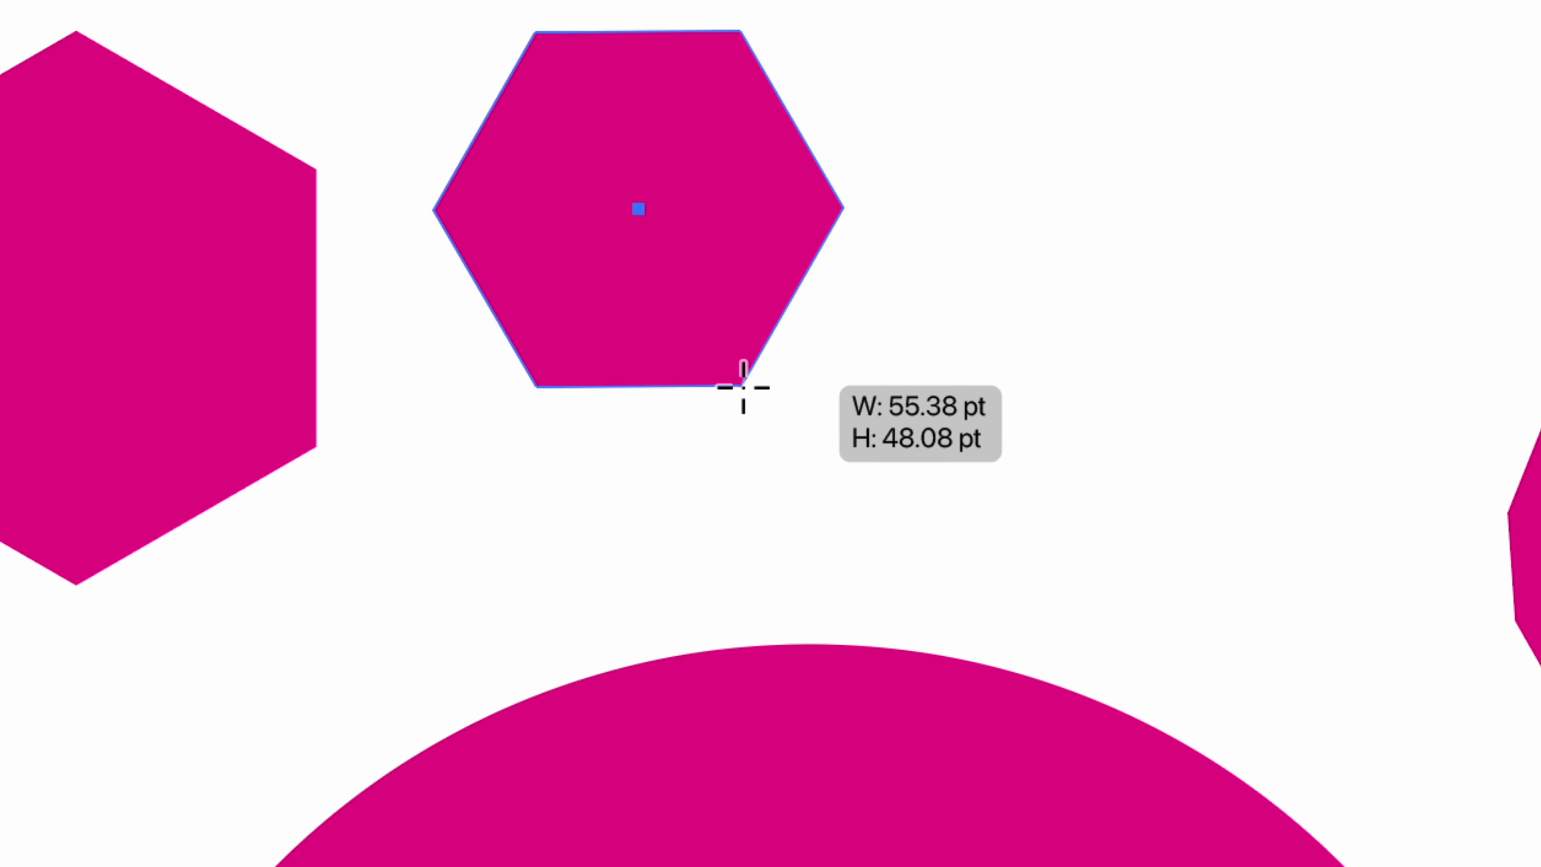
{"action": "key", "text": "Down"}
{"action": "left_click_drag", "start_coordinate": [915, 267], "coordinate": [920, 348]}
{"action": "key", "text": "Down"}
{"action": "key", "text": "Down"}
{"action": "key", "text": "Up"}
{"action": "key", "text": "Up"}
{"action": "key", "text": "Up"}
{"action": "key", "text": "Up"}
{"action": "key", "text": "Up"}
{"action": "key", "text": "Up"}
{"action": "key", "text": "Up"}
{"action": "key", "text": "Down"}
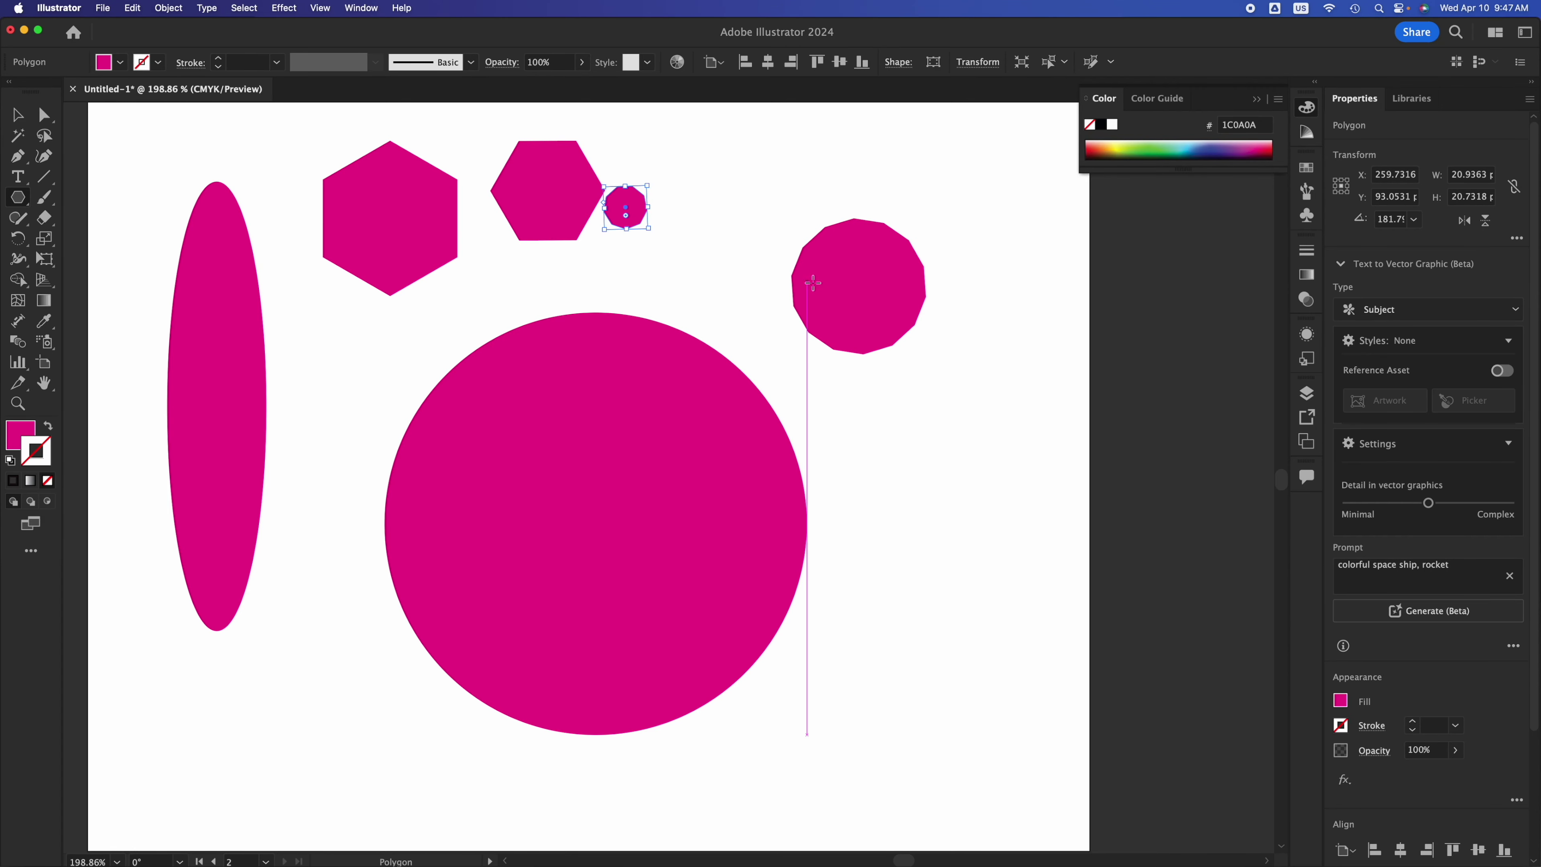
Scale the tiny polygon up to about 75.7 pt wide and nudge it into place.
{"action": "key", "text": "v"}
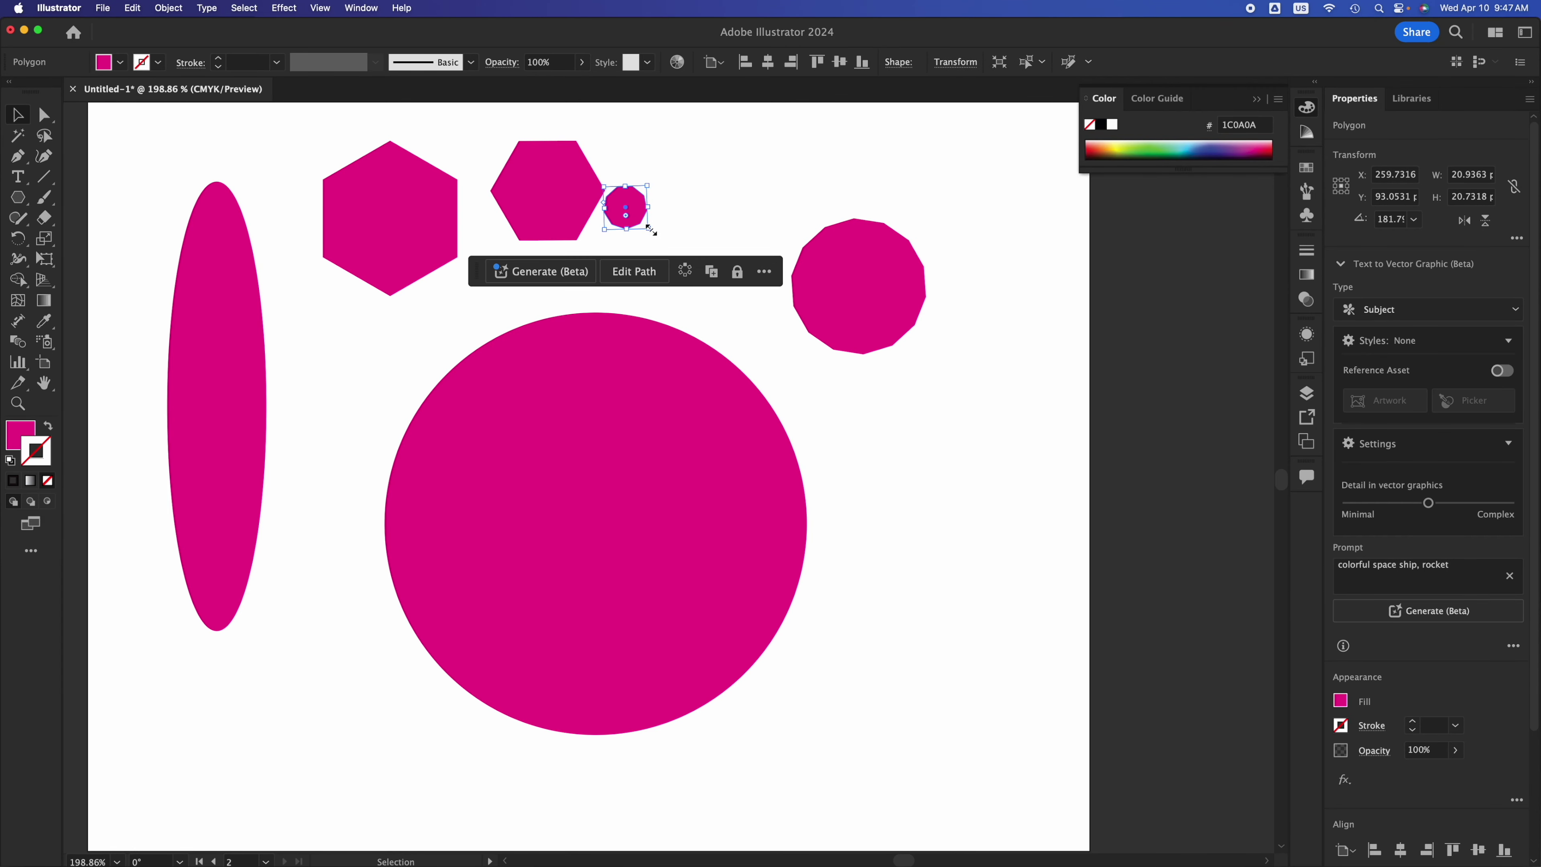
{"action": "left_click_drag", "start_coordinate": [648, 228], "coordinate": [764, 335]}
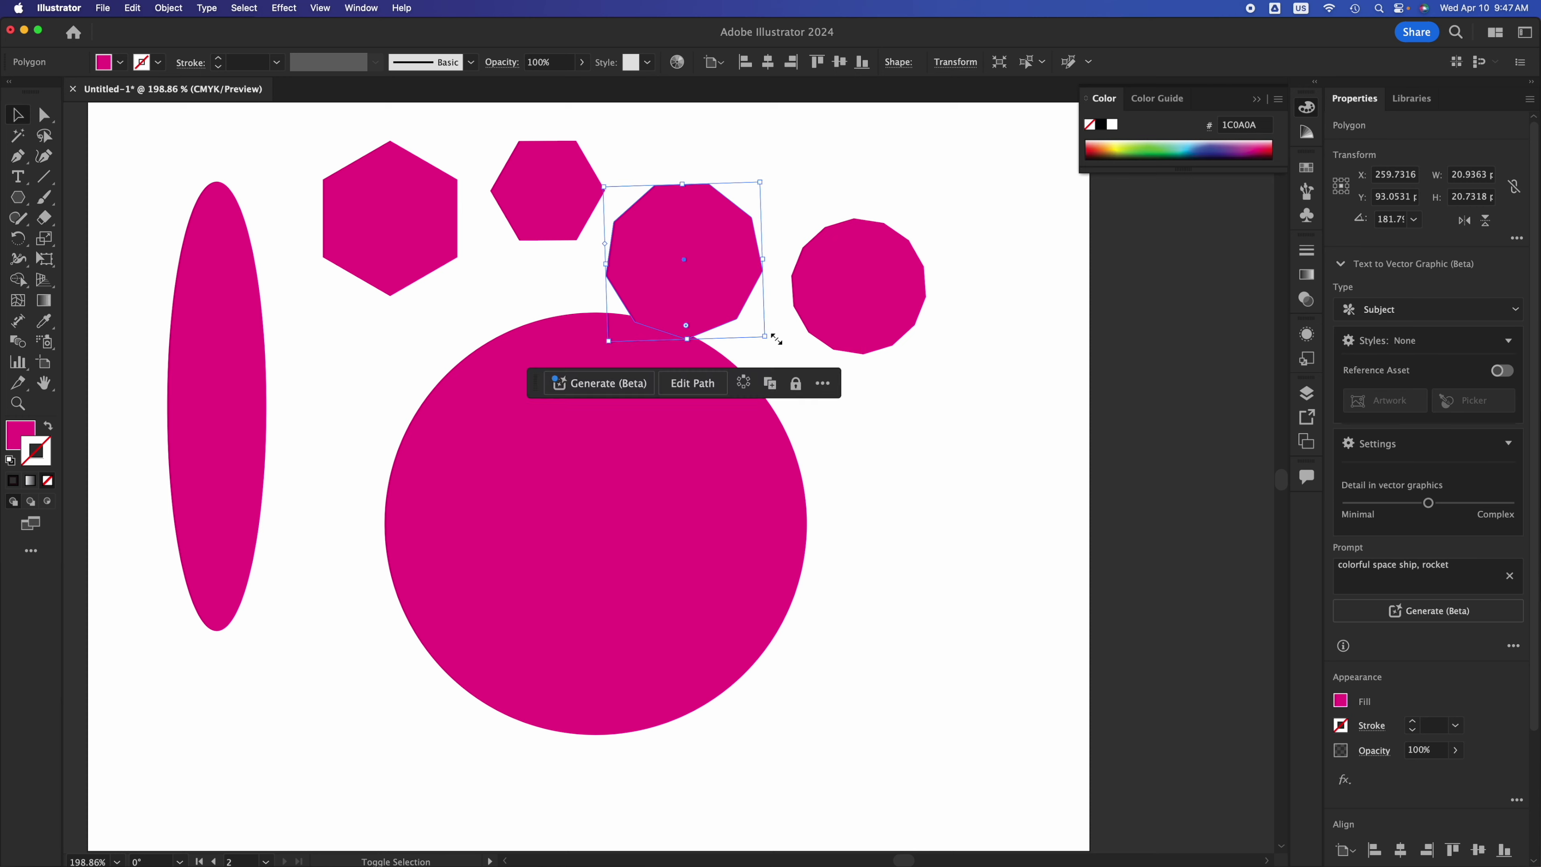
{"action": "left_click_drag", "start_coordinate": [692, 279], "coordinate": [706, 244]}
{"action": "scroll", "coordinate": [667, 376], "scroll_direction": "up", "scroll_amount": 2}
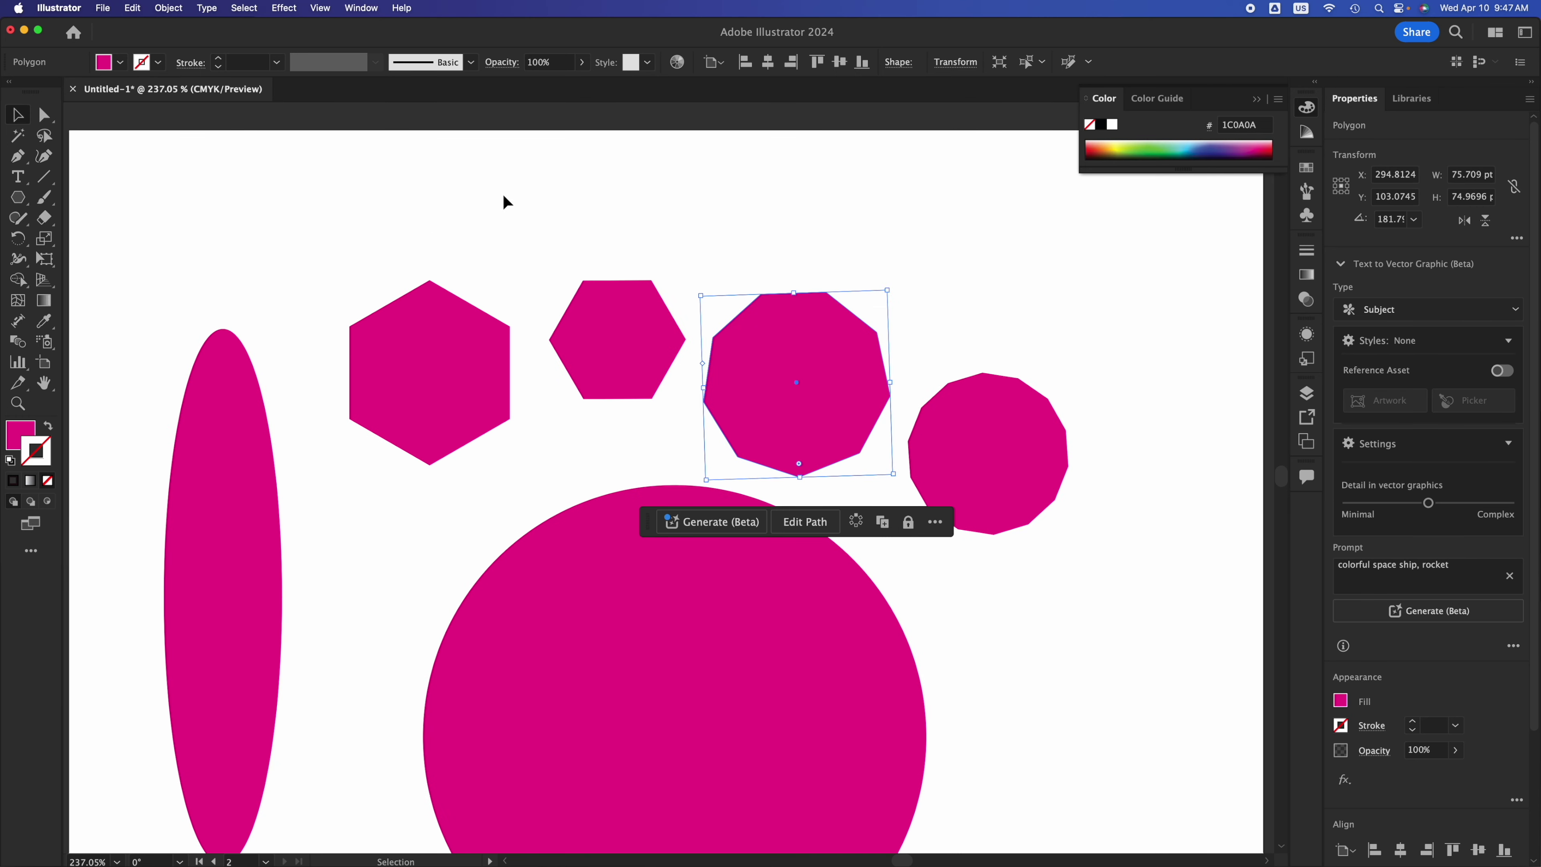
{"action": "left_click", "coordinate": [974, 341]}
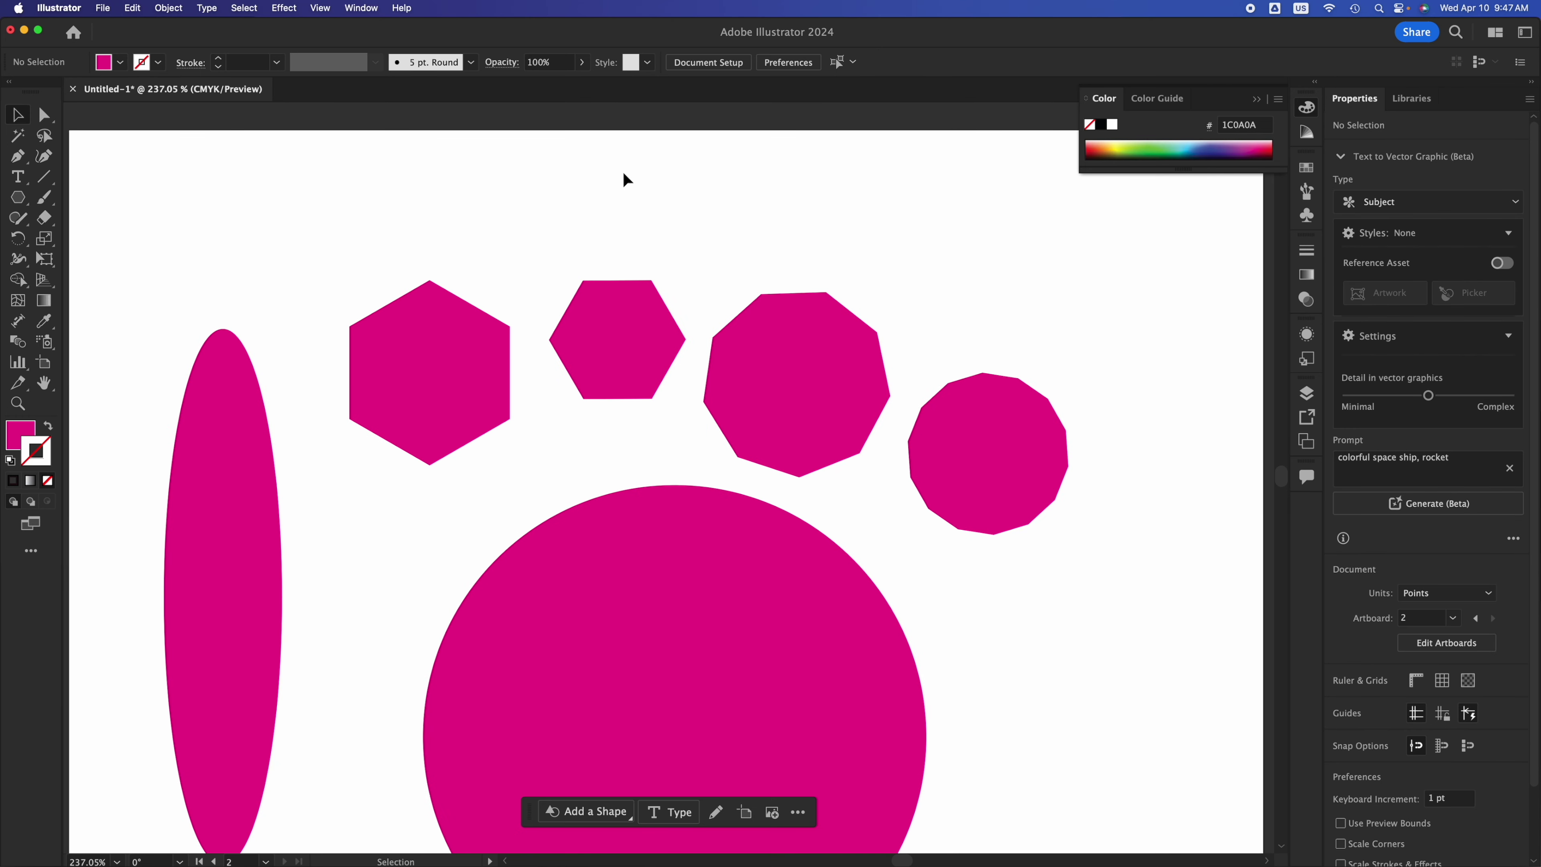
Pan over to the rectangle artboard and back, recentring the ellipse, polygons and circle.
{"action": "key", "text": "space"}
{"action": "left_click_drag", "start_coordinate": [894, 317], "coordinate": [743, 121]}
{"action": "left_click_drag", "start_coordinate": [418, 269], "coordinate": [746, 293]}
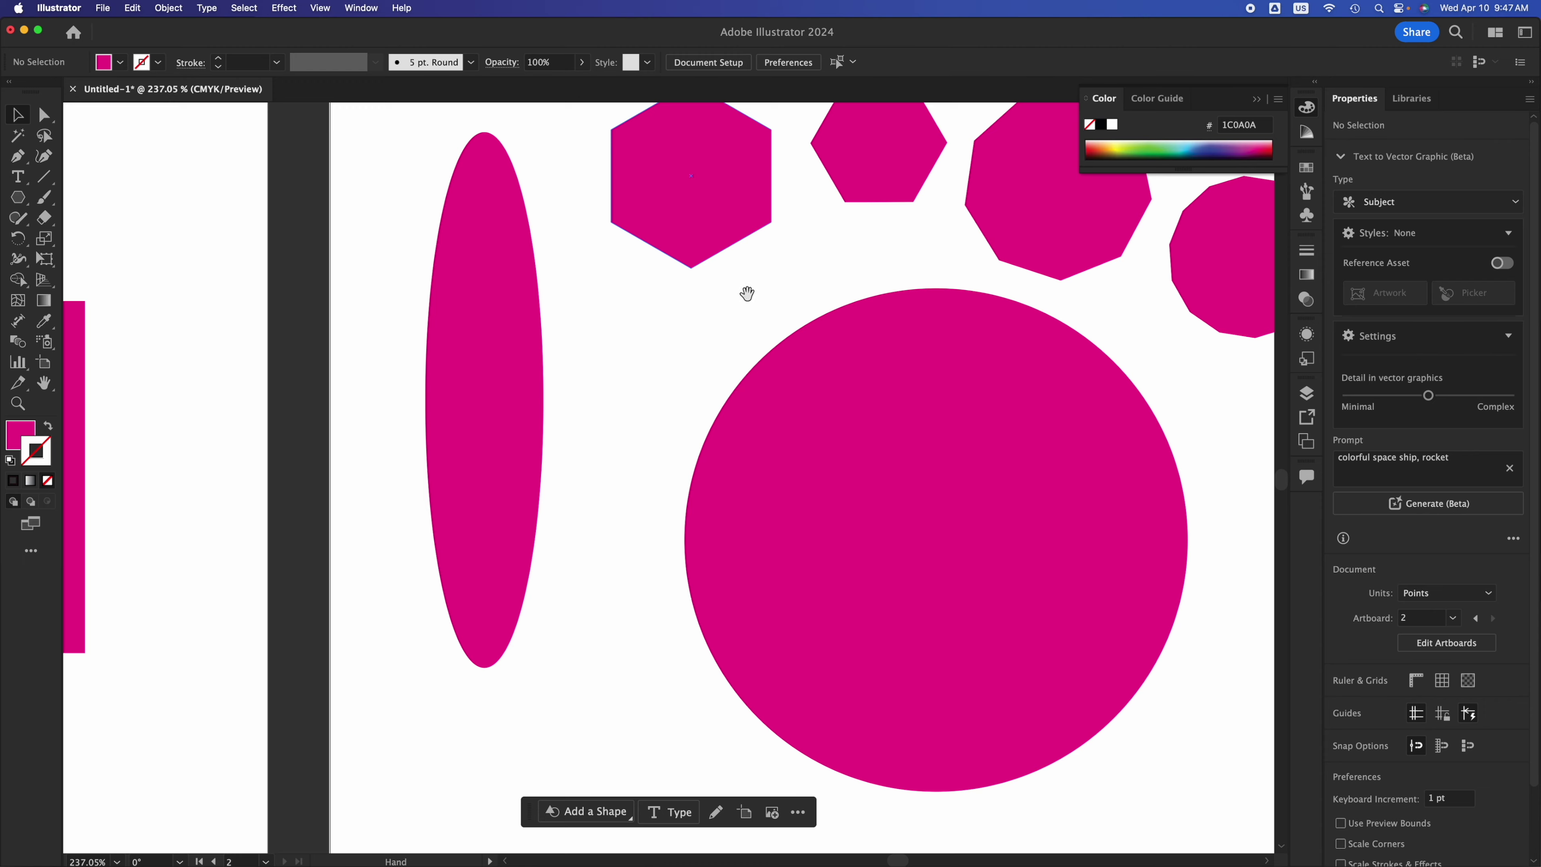
{"action": "left_click_drag", "start_coordinate": [608, 309], "coordinate": [828, 342]}
{"action": "left_click_drag", "start_coordinate": [949, 345], "coordinate": [206, 368]}
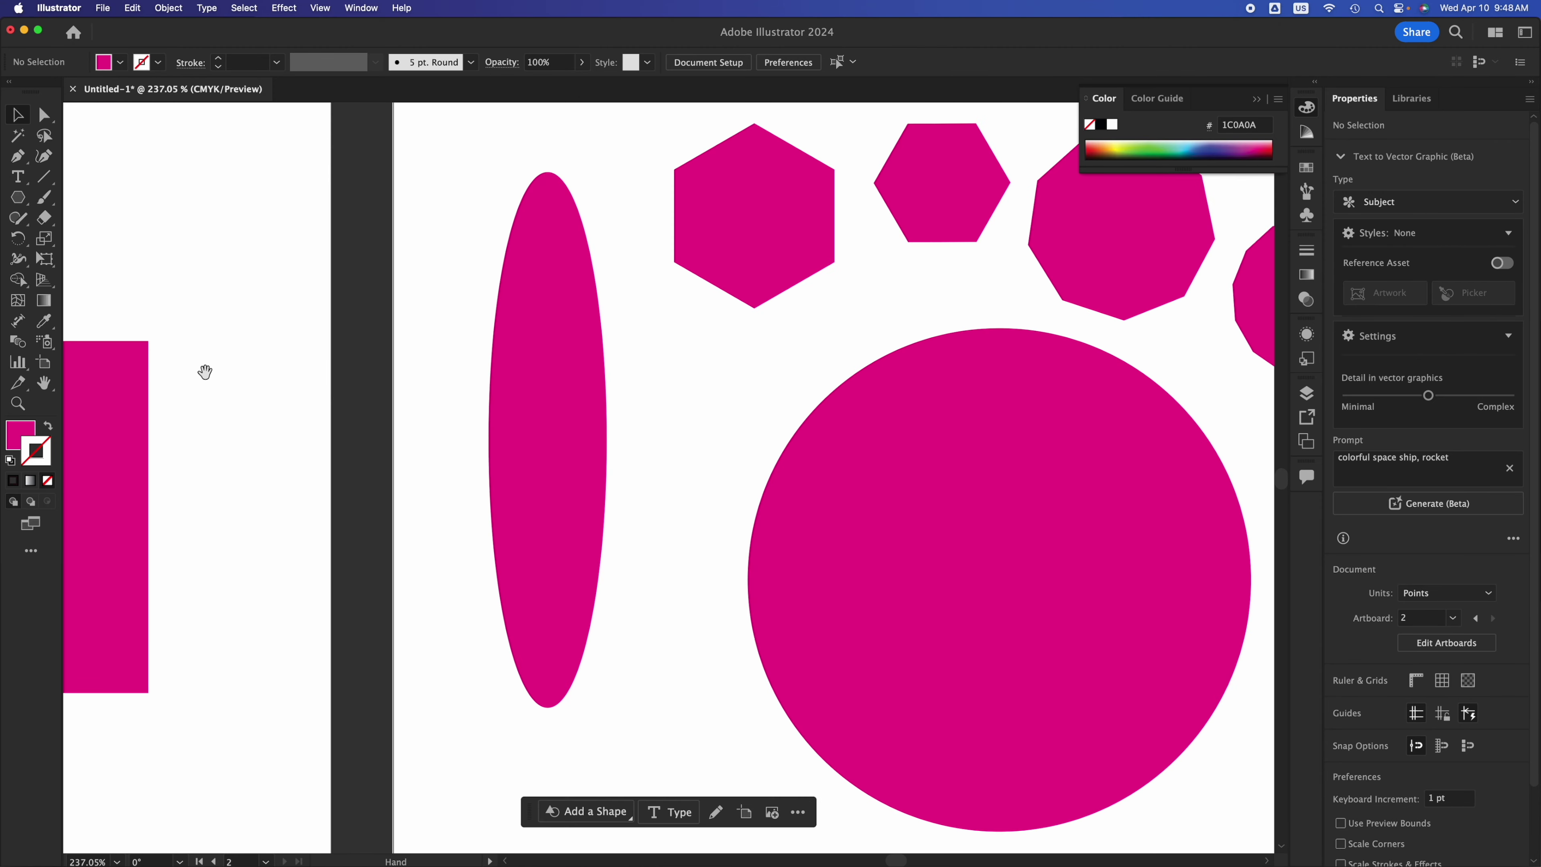
{"action": "left_click_drag", "start_coordinate": [746, 386], "coordinate": [165, 371]}
{"action": "left_click_drag", "start_coordinate": [306, 272], "coordinate": [574, 381]}
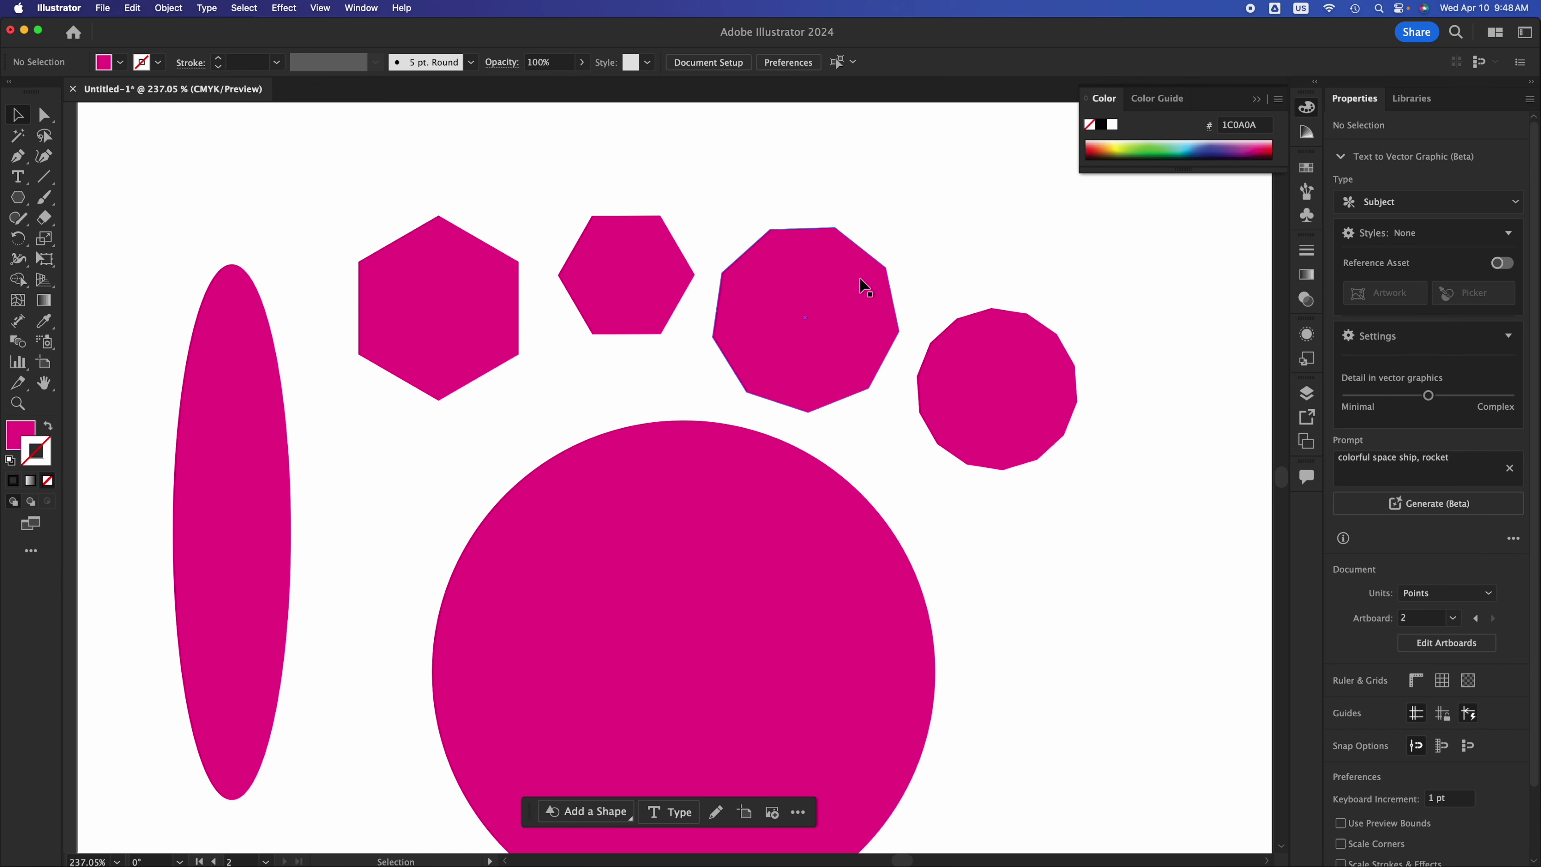
{"action": "scroll", "coordinate": [860, 277], "scroll_direction": "up", "scroll_amount": 3}
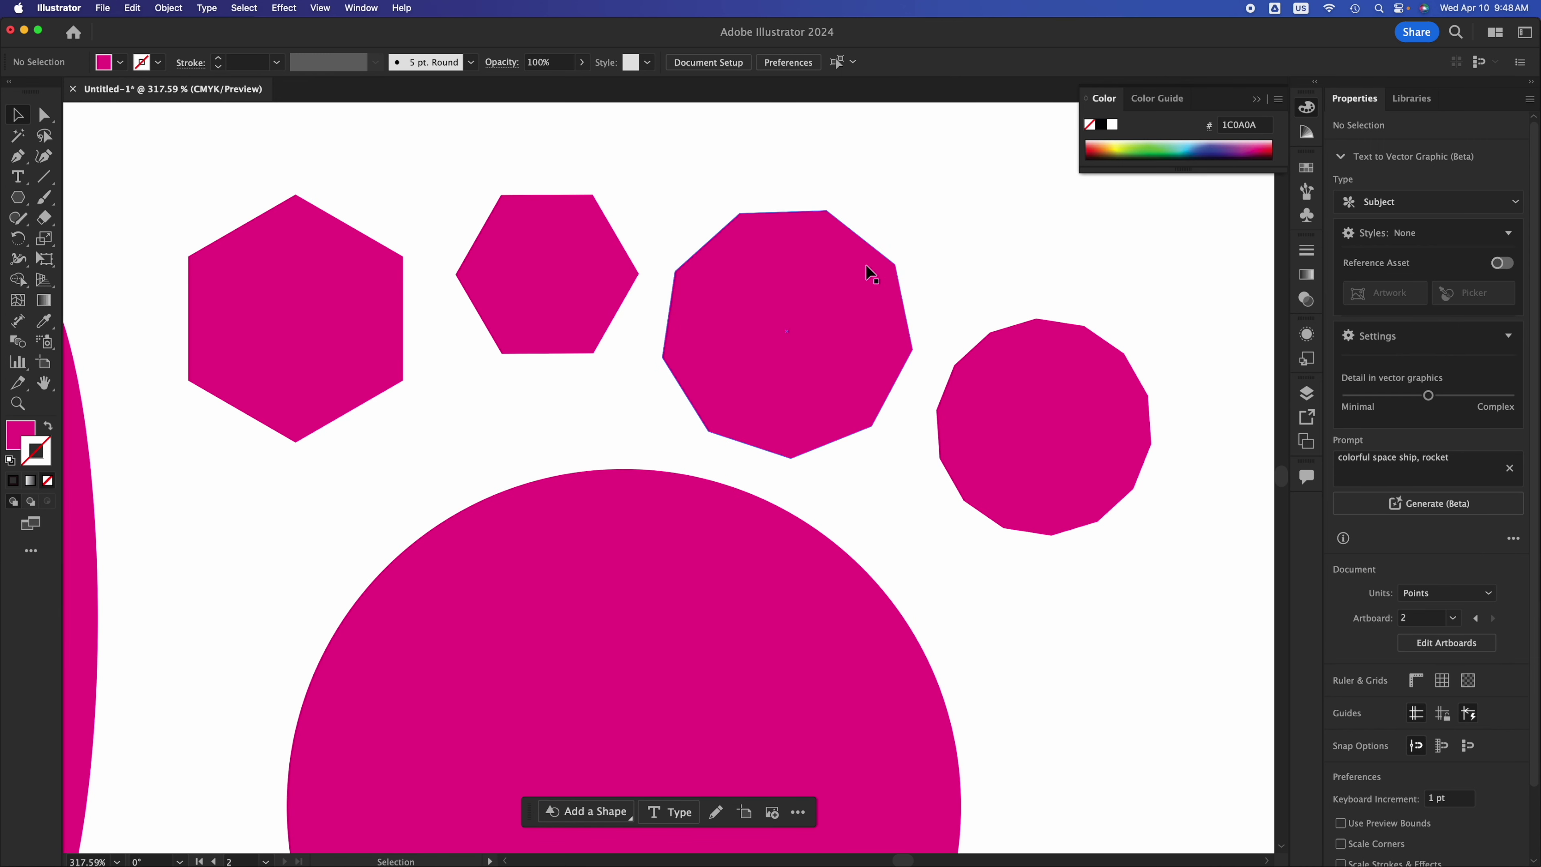
Zoom the canvas in to 400% and back out to 300%.
{"action": "key", "text": "a"}
{"action": "key", "text": "super+equal"}
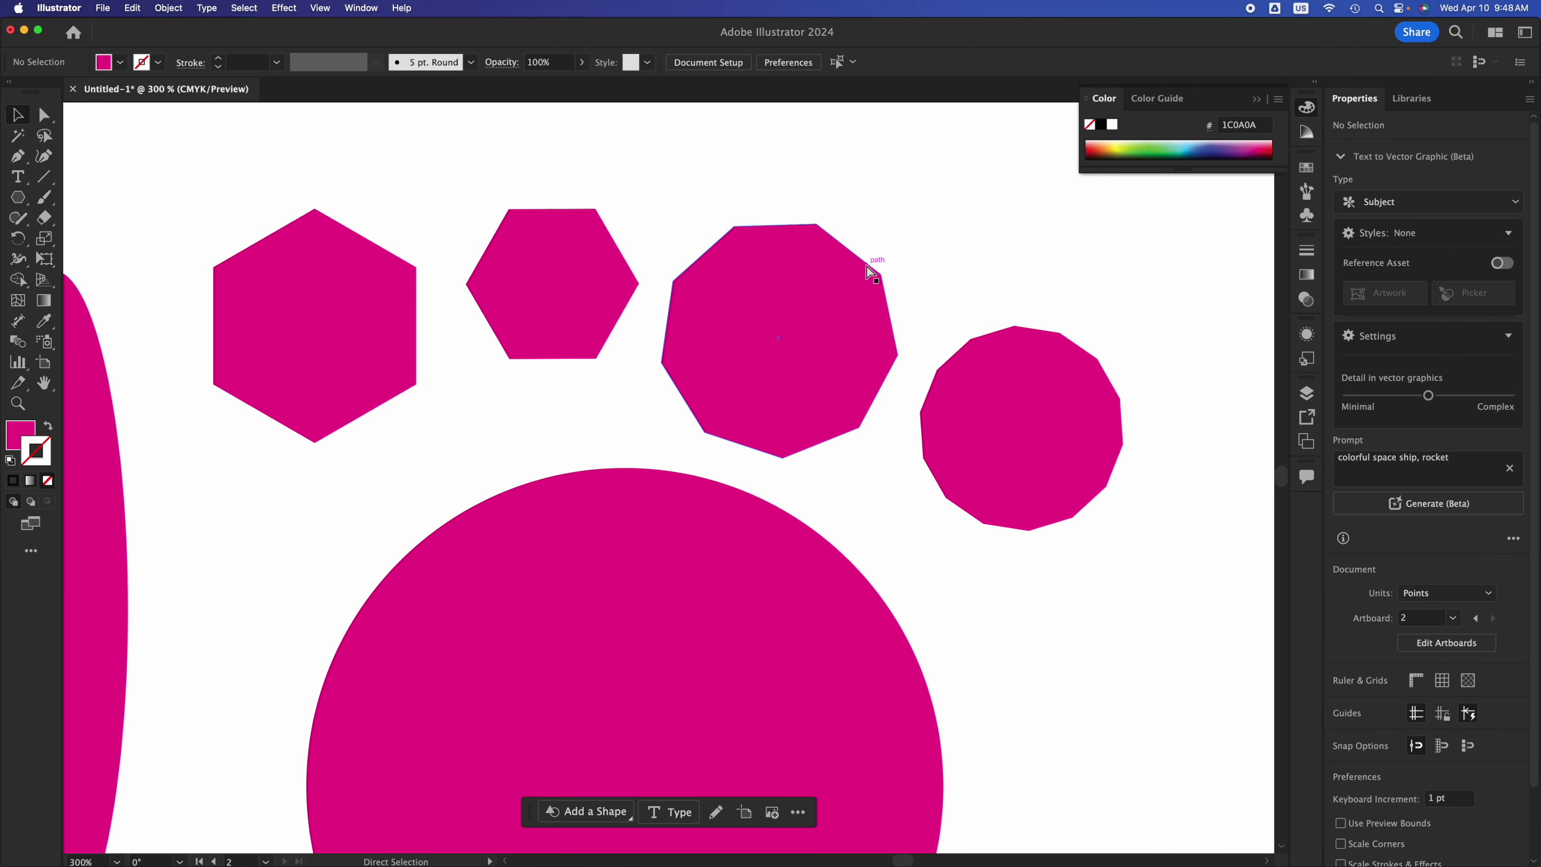
{"action": "key", "text": "super+minus"}
{"action": "key", "text": "v"}
{"action": "scroll", "coordinate": [865, 264], "scroll_direction": "up", "scroll_amount": 3}
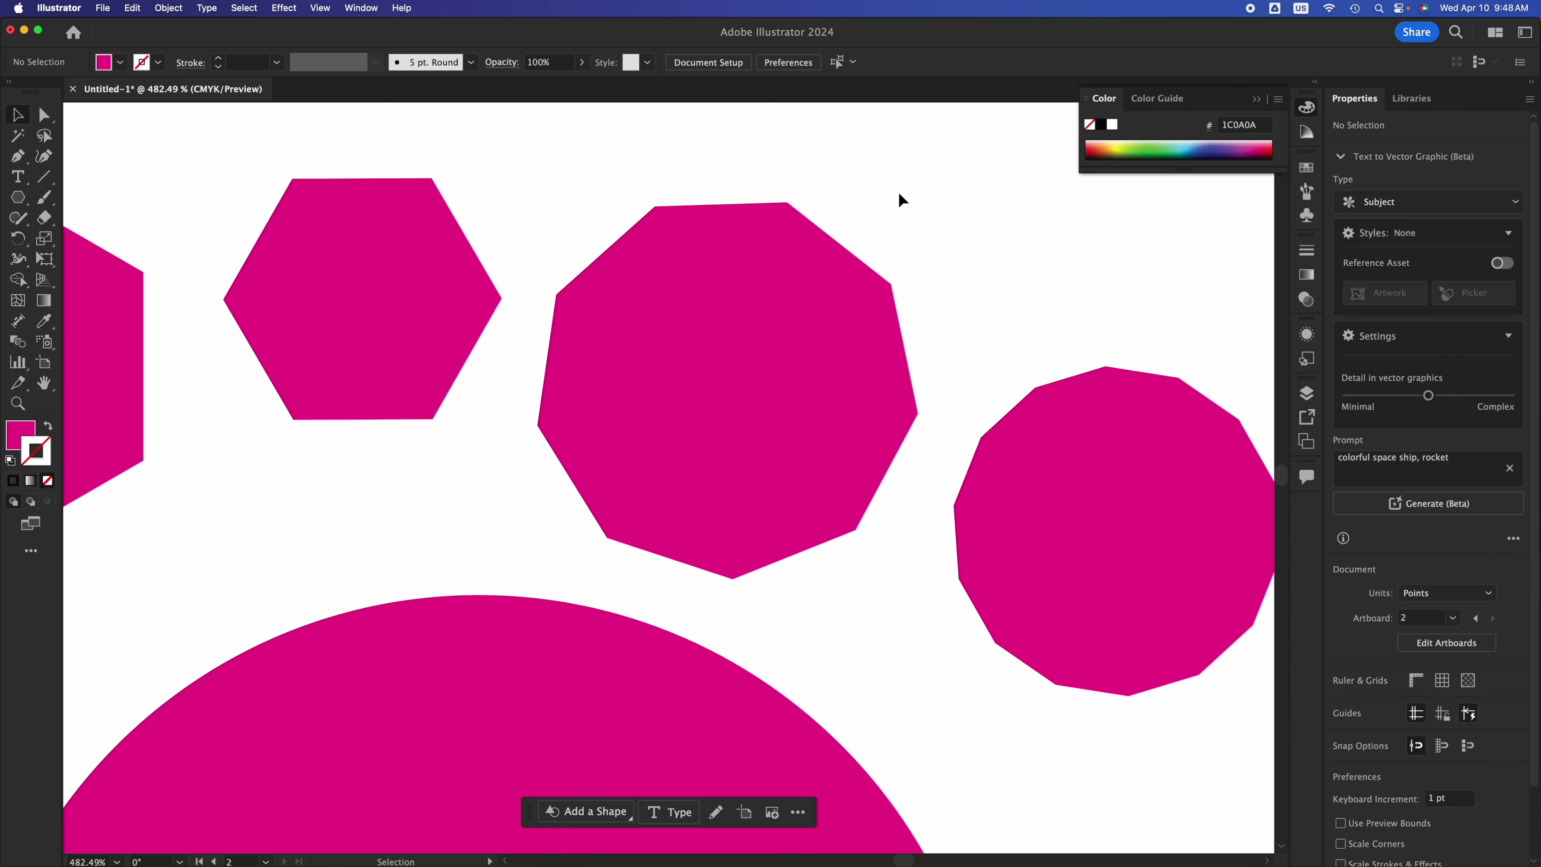
{"action": "scroll", "coordinate": [898, 194], "scroll_direction": "down", "scroll_amount": 5}
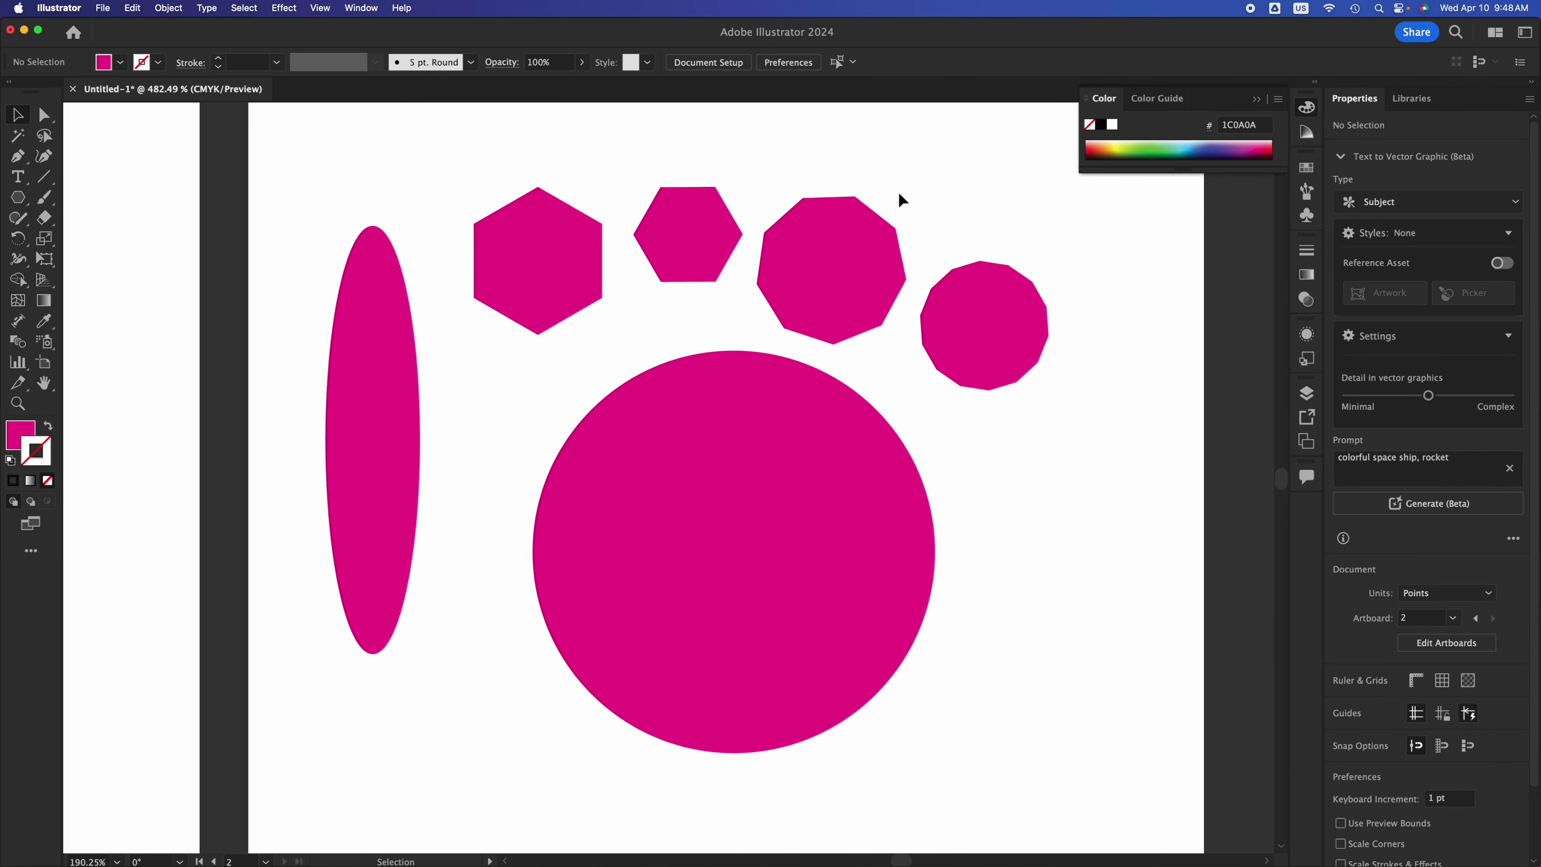
{"action": "scroll", "coordinate": [900, 200], "scroll_direction": "down", "scroll_amount": 3}
{"action": "scroll", "coordinate": [900, 200], "scroll_direction": "up", "scroll_amount": 1}
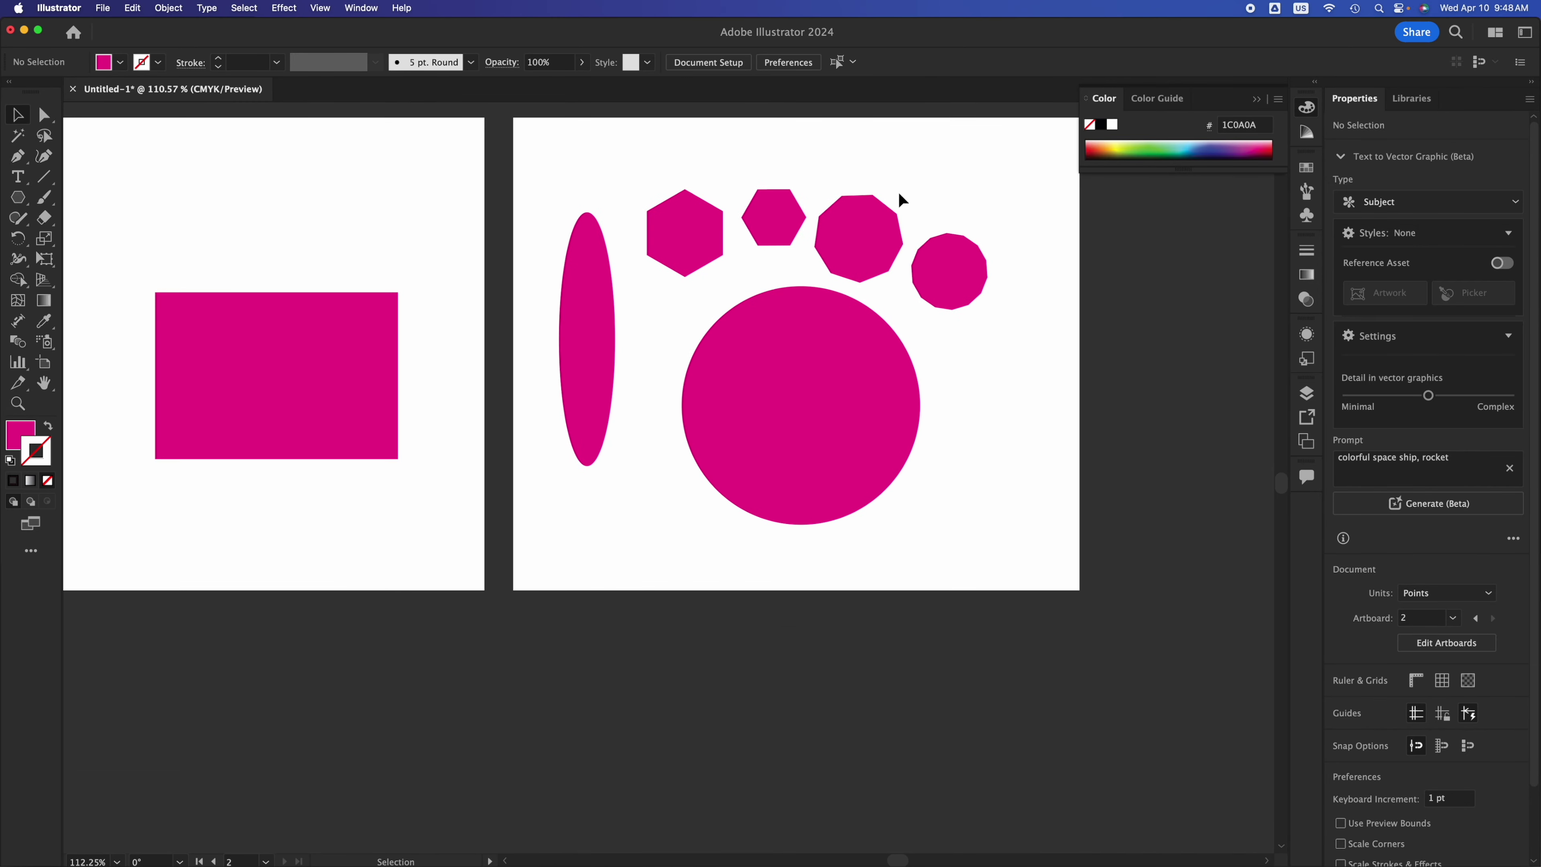
{"action": "scroll", "coordinate": [899, 195], "scroll_direction": "up", "scroll_amount": 8}
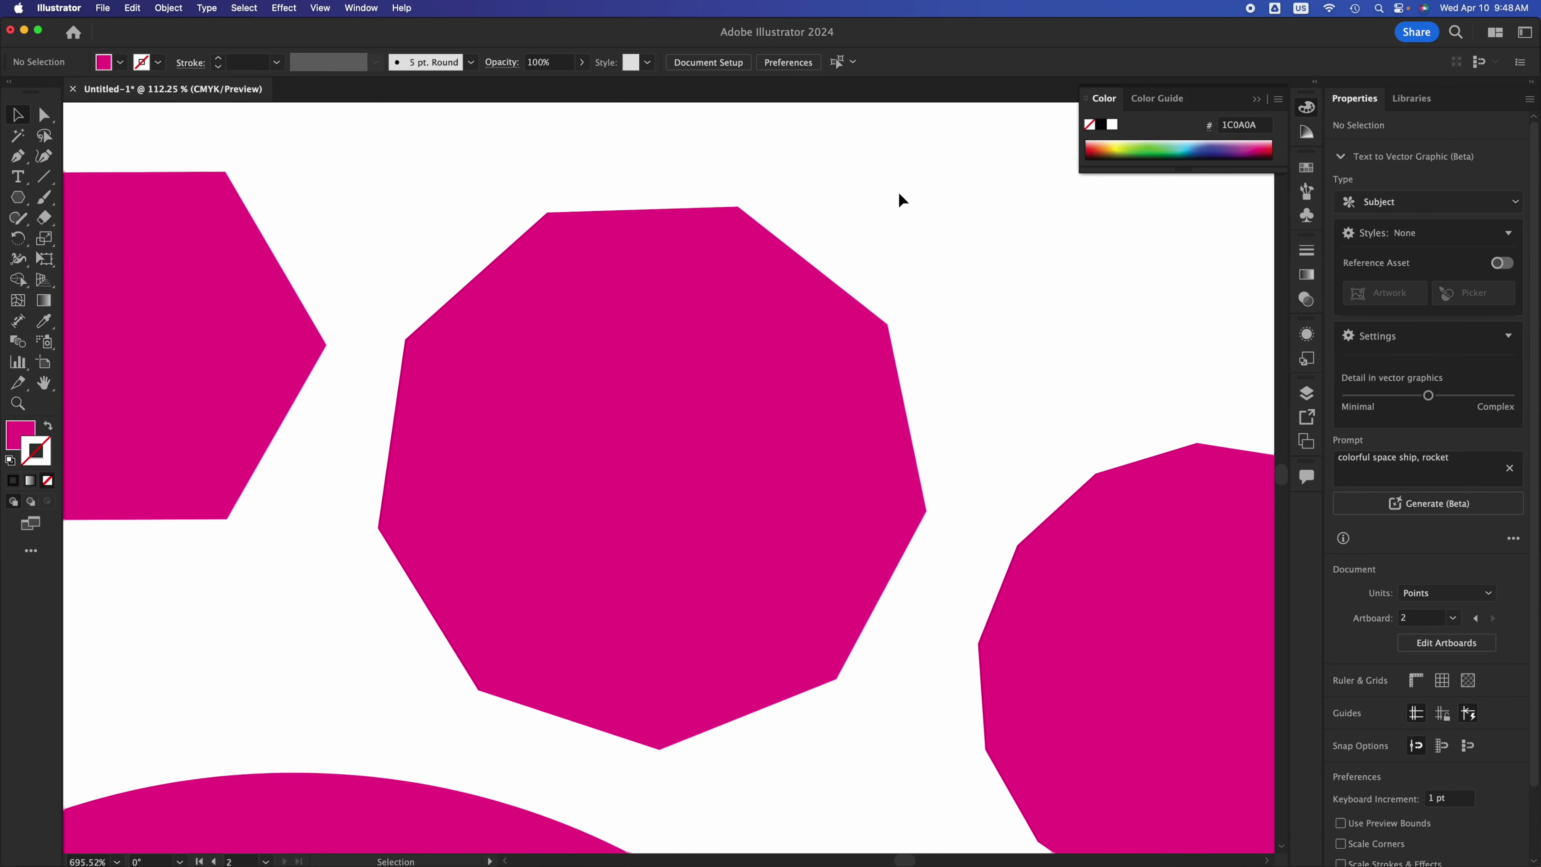
{"action": "scroll", "coordinate": [899, 195], "scroll_direction": "down", "scroll_amount": 1}
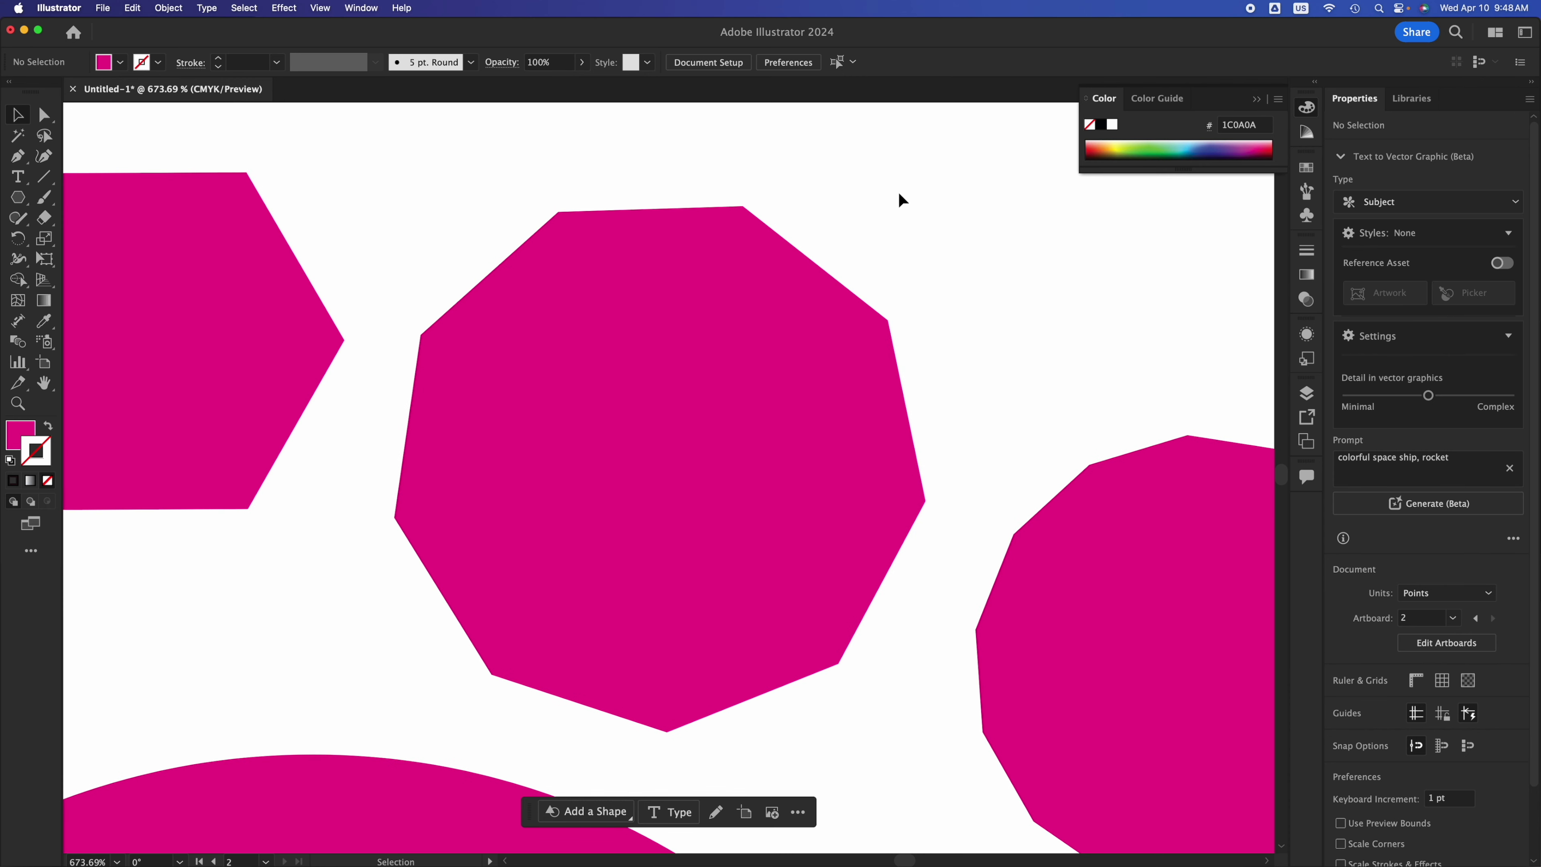
Pan across the zoomed view to inspect the hexagons and other polygons.
{"action": "key", "text": "space"}
{"action": "left_click_drag", "start_coordinate": [416, 415], "coordinate": [905, 349]}
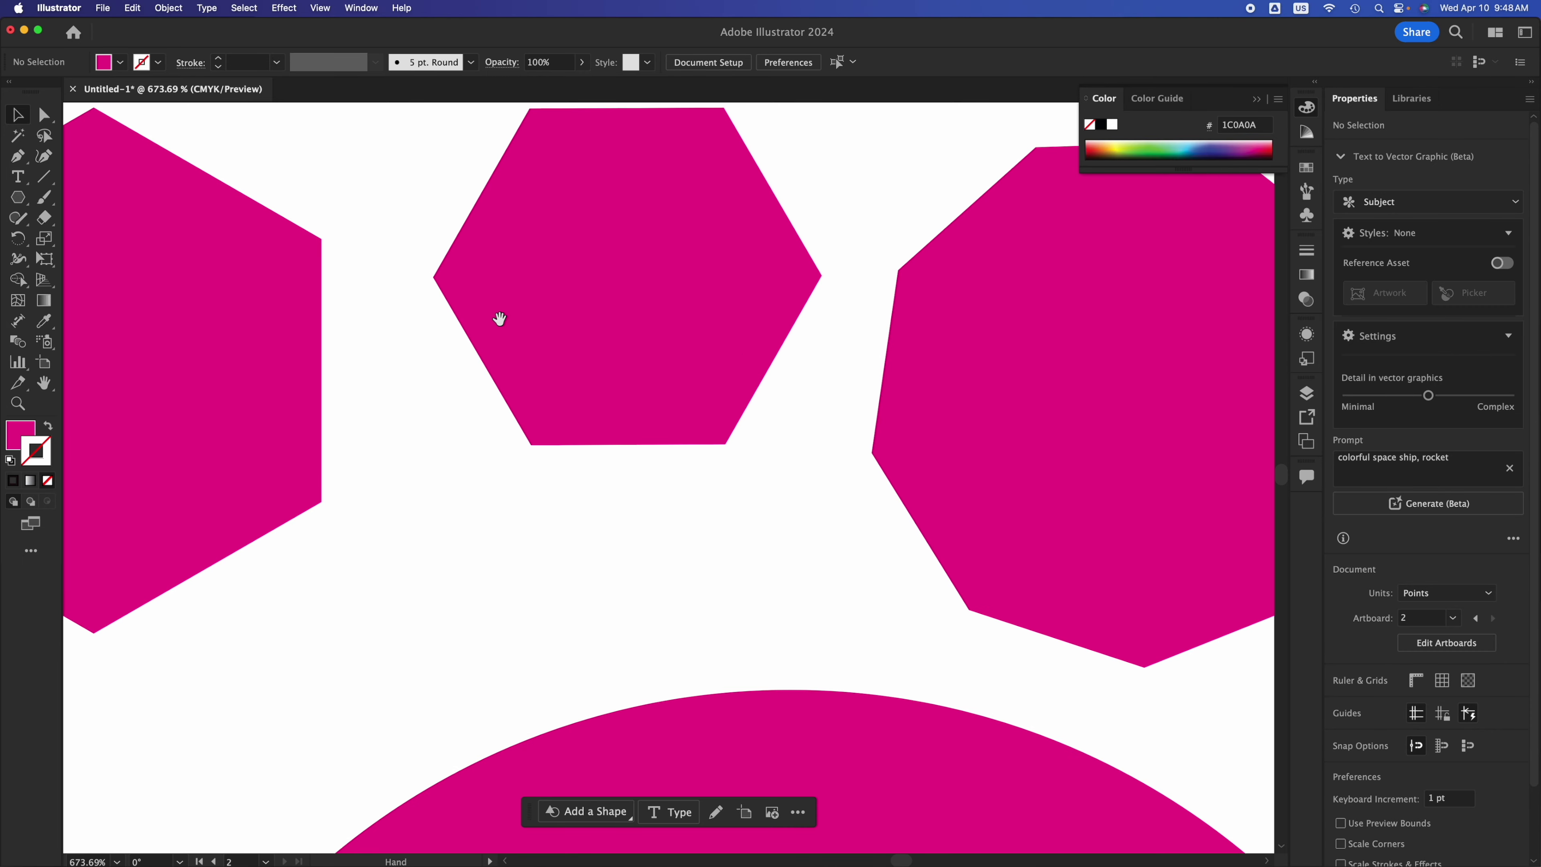
{"action": "left_click_drag", "start_coordinate": [502, 320], "coordinate": [875, 496]}
{"action": "left_click_drag", "start_coordinate": [1032, 402], "coordinate": [358, 327]}
{"action": "left_click_drag", "start_coordinate": [960, 566], "coordinate": [638, 395]}
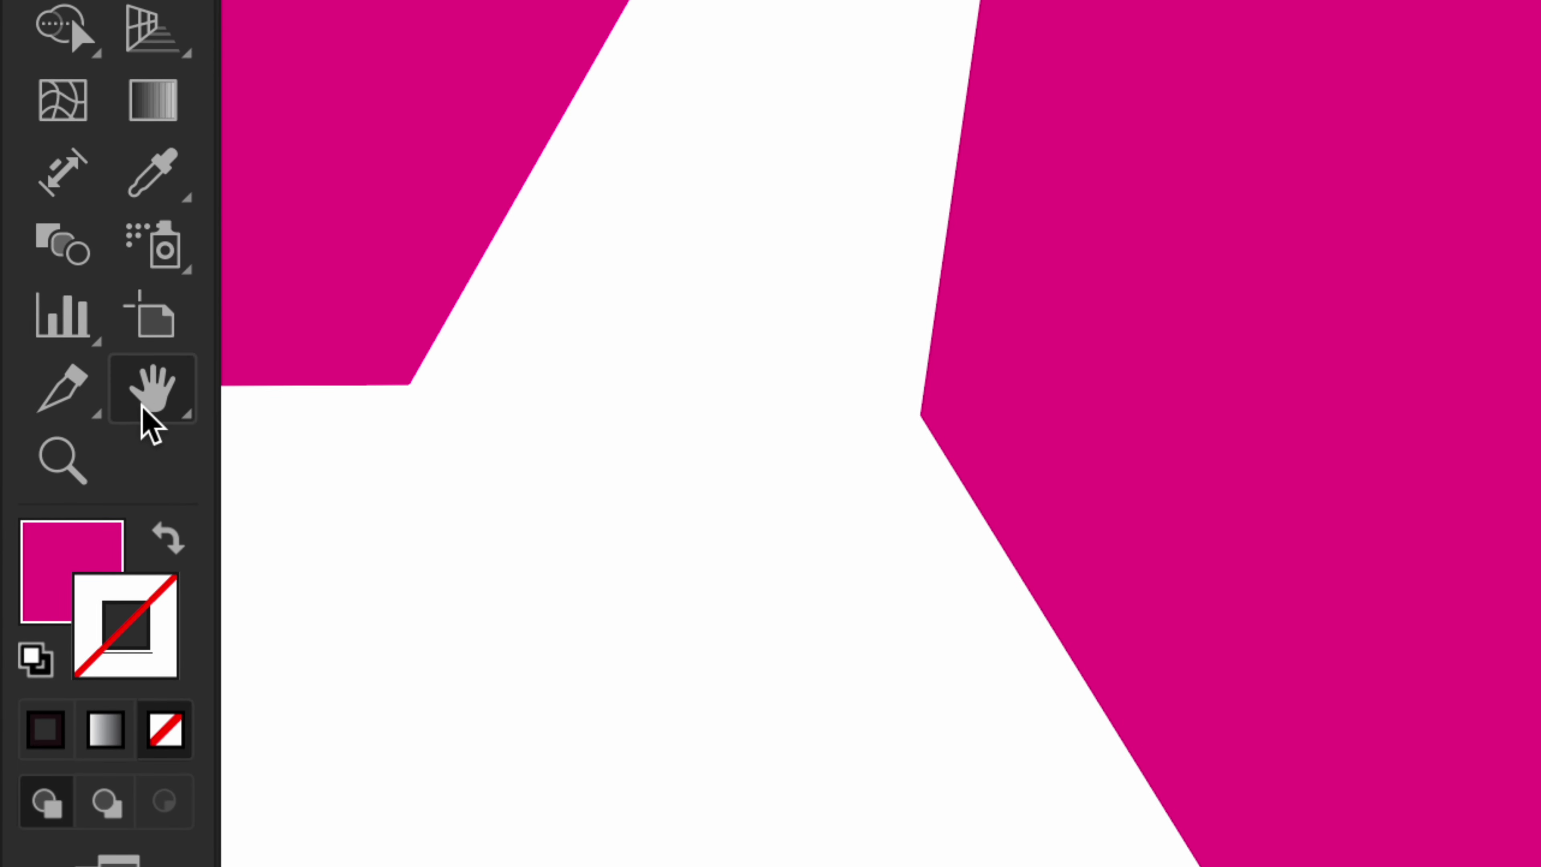
Pan around the polygons and large circle with the Hand tool.
{"action": "left_click", "coordinate": [143, 407]}
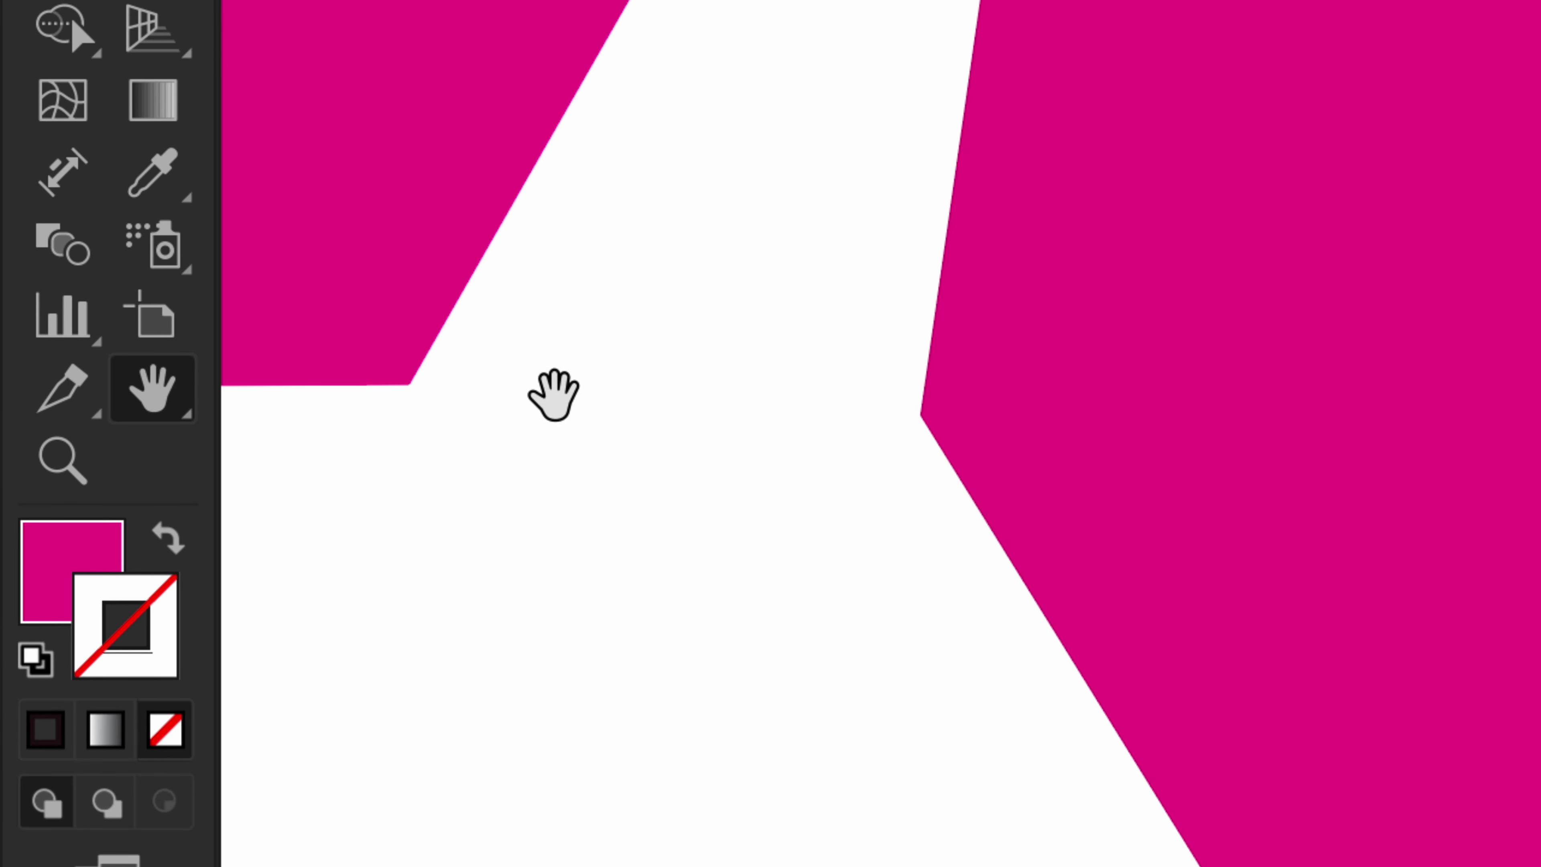
{"action": "left_click_drag", "start_coordinate": [1036, 340], "coordinate": [485, 252]}
{"action": "left_click_drag", "start_coordinate": [1128, 298], "coordinate": [855, 317]}
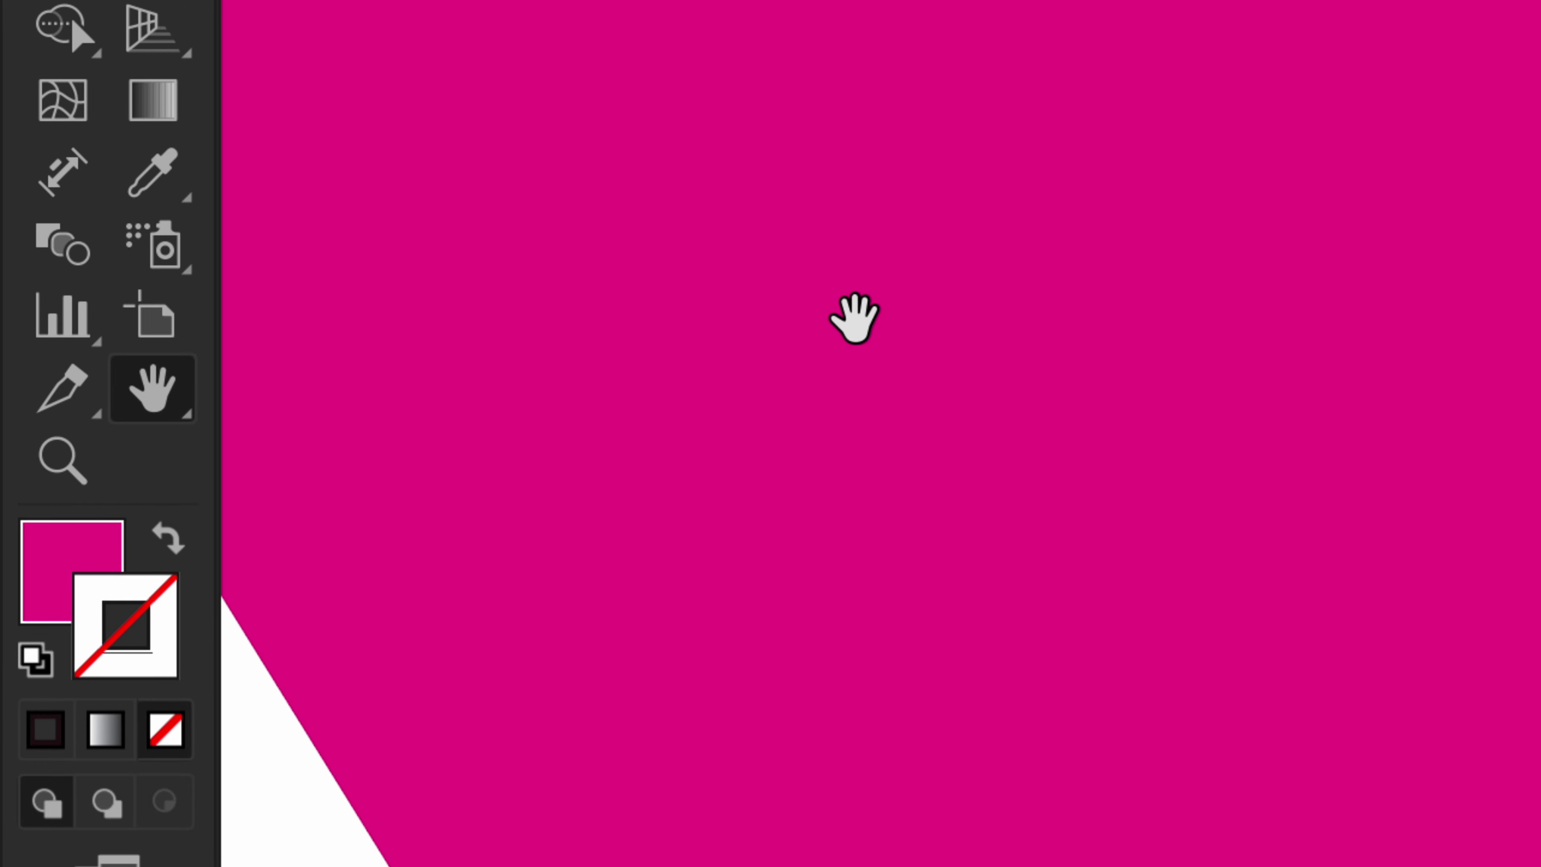
{"action": "scroll", "coordinate": [850, 319], "scroll_direction": "down", "scroll_amount": 5}
{"action": "left_click_drag", "start_coordinate": [1025, 300], "coordinate": [1068, 159]}
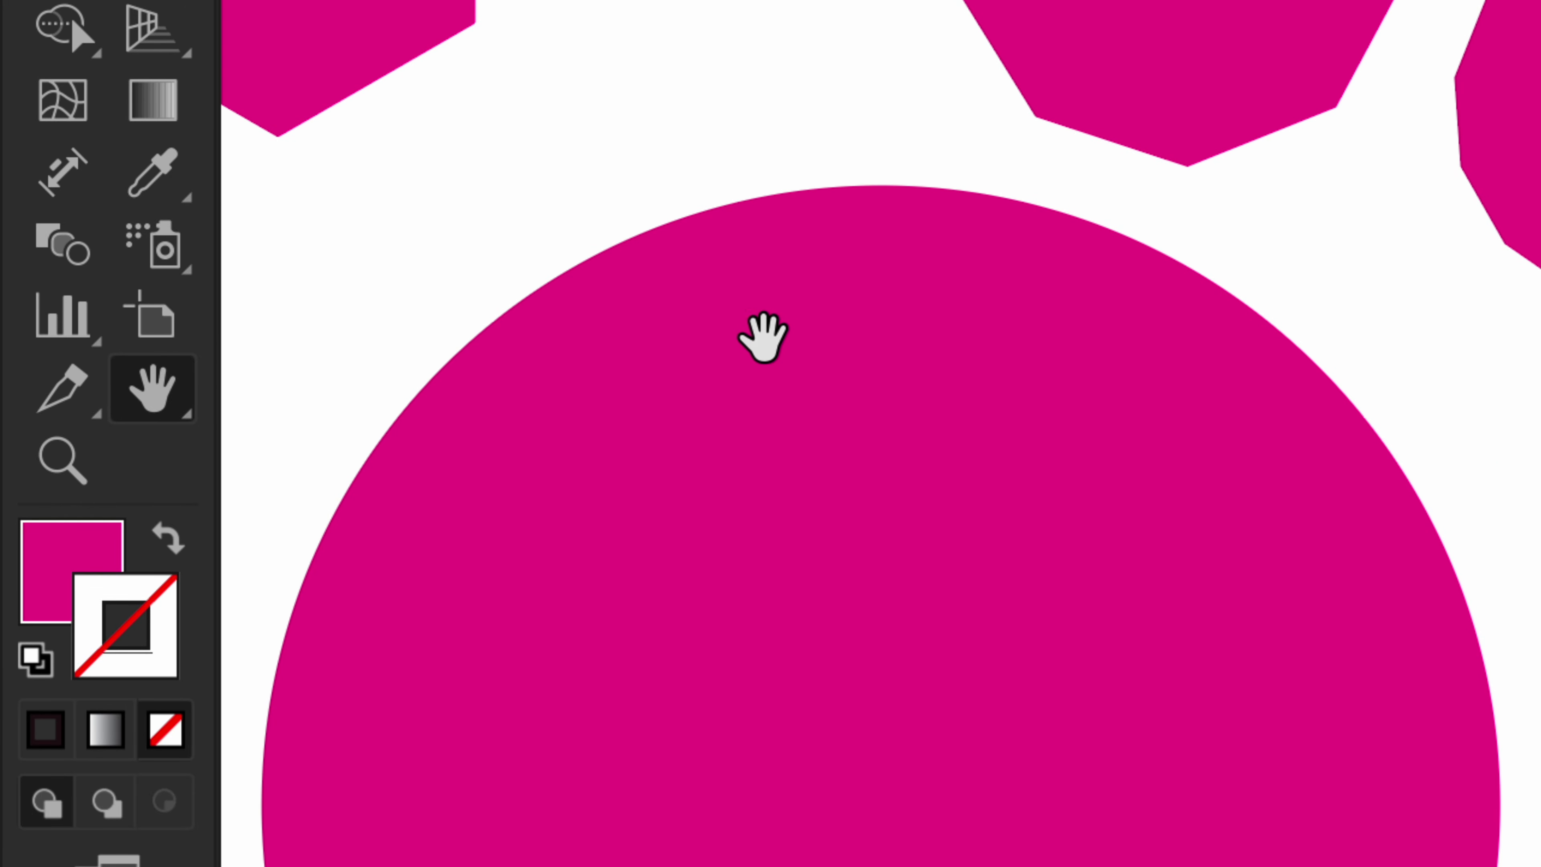
{"action": "left_click_drag", "start_coordinate": [640, 361], "coordinate": [703, 143]}
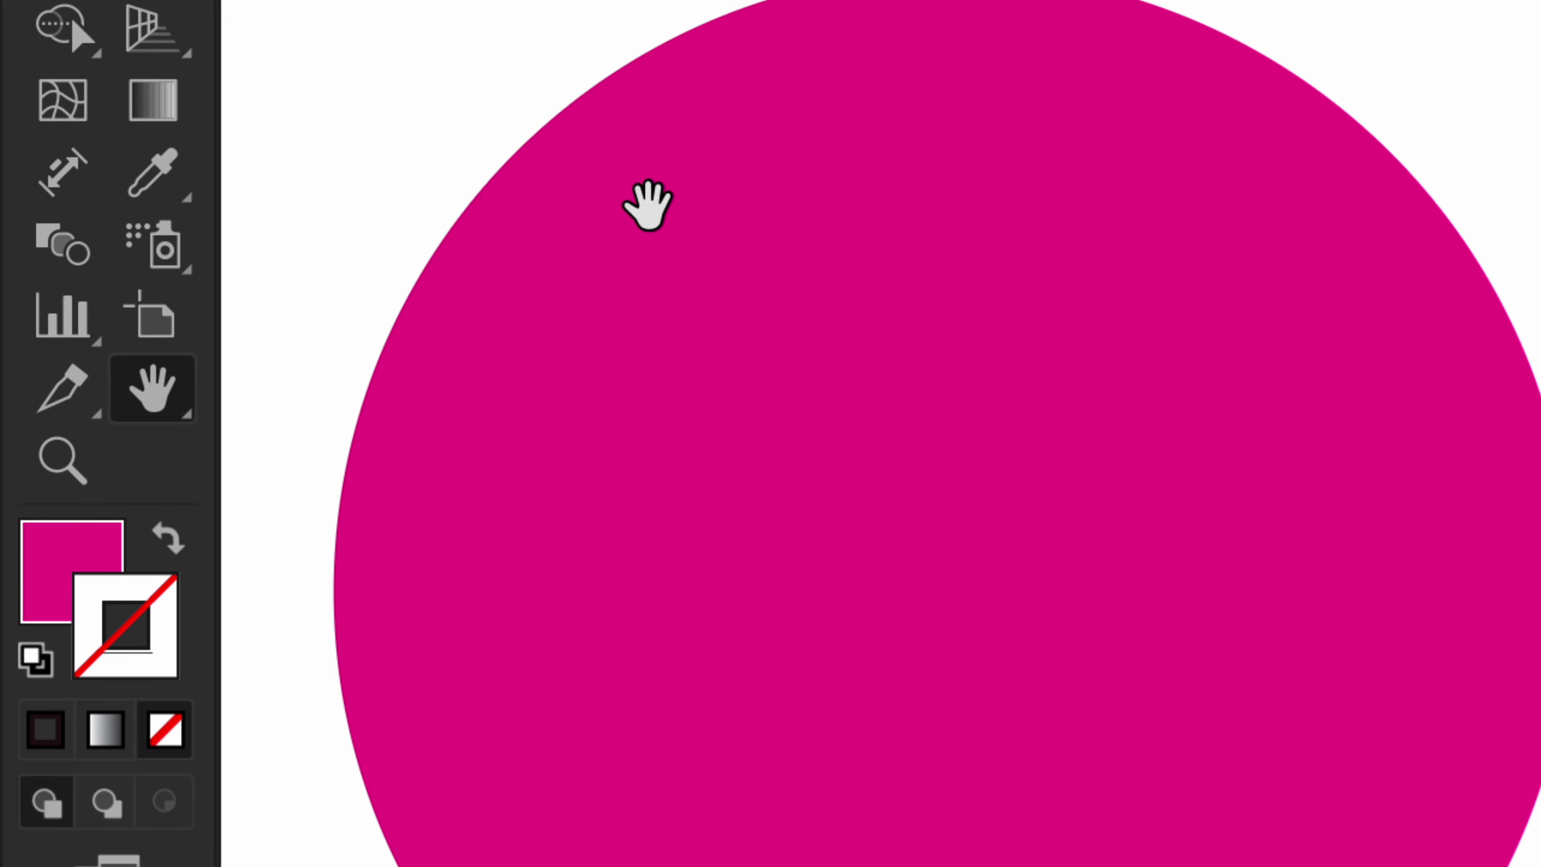
Fit the artboard with Cmd+0 and open the shape-tool list showing Polygon as current.
{"action": "key", "text": "super+0"}
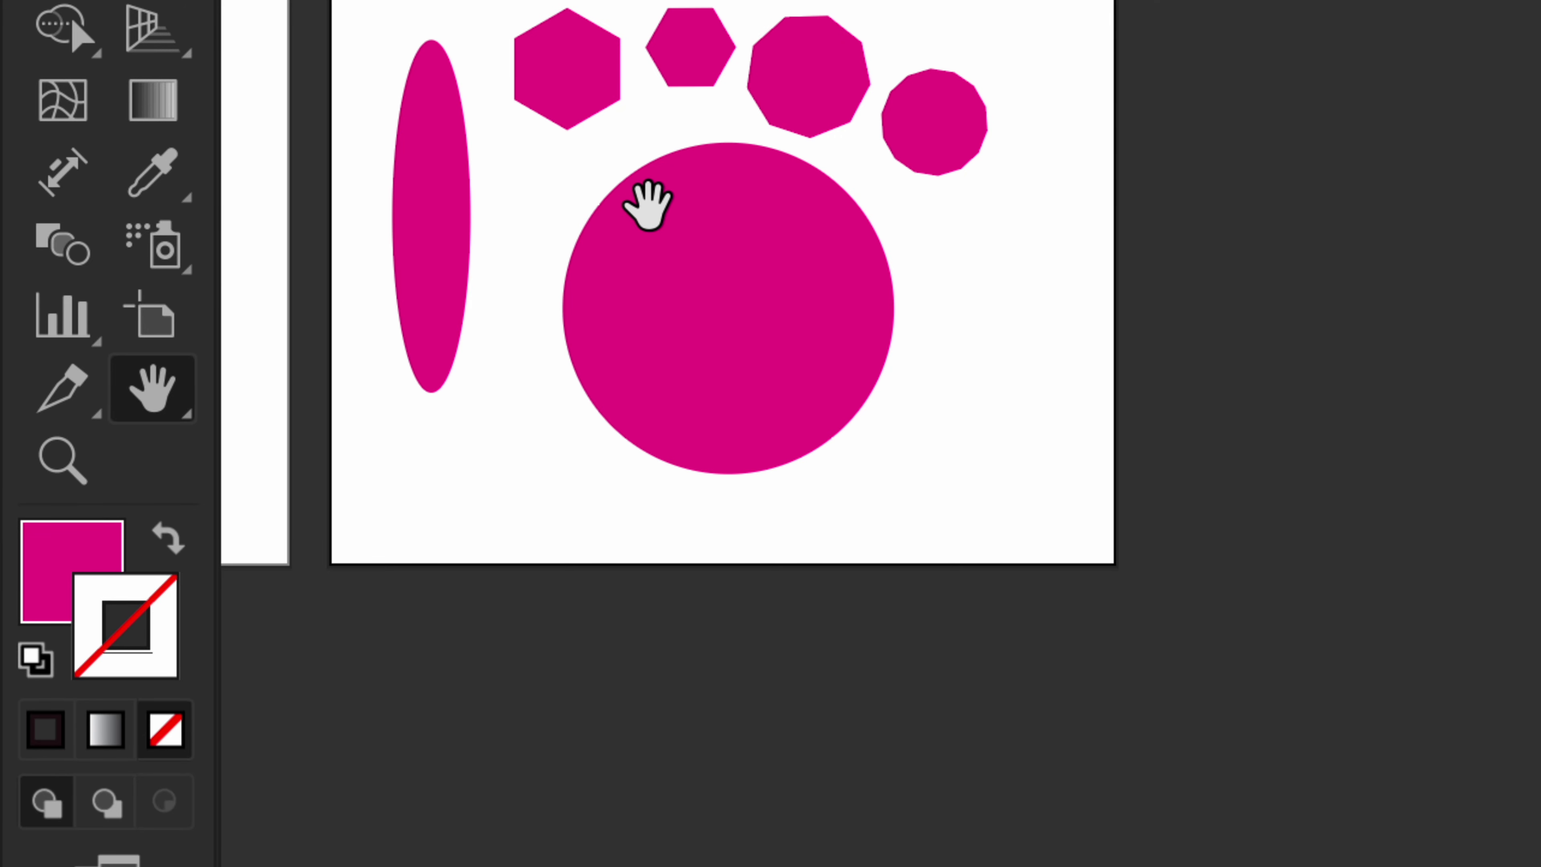
{"action": "key", "text": "v"}
{"action": "left_click", "coordinate": [64, 0]}
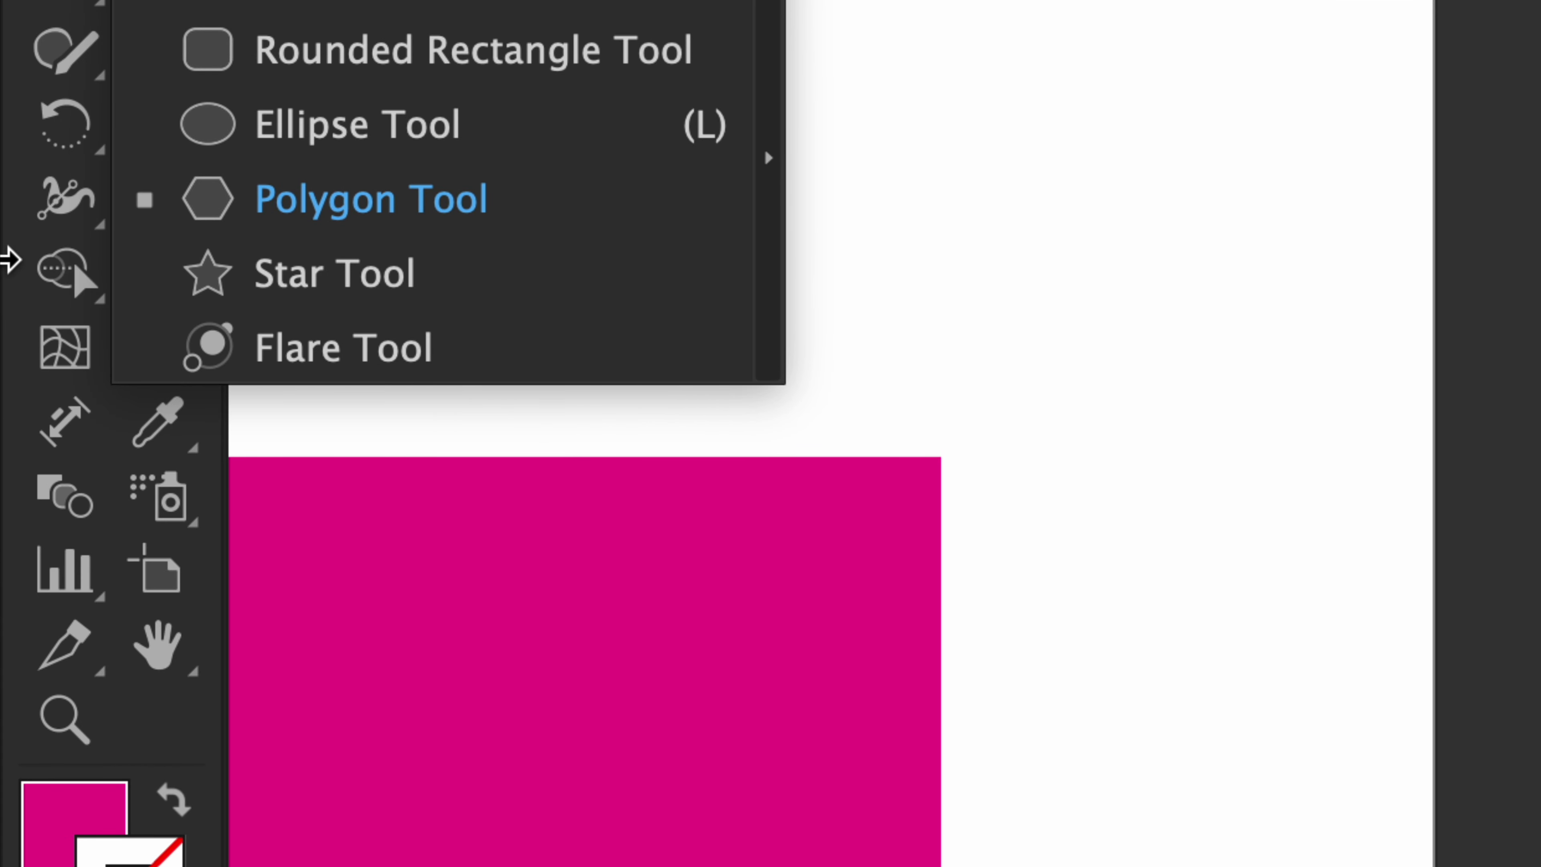
Pick the Star tool and scroll left to the first artboard.
{"action": "key", "text": "m"}
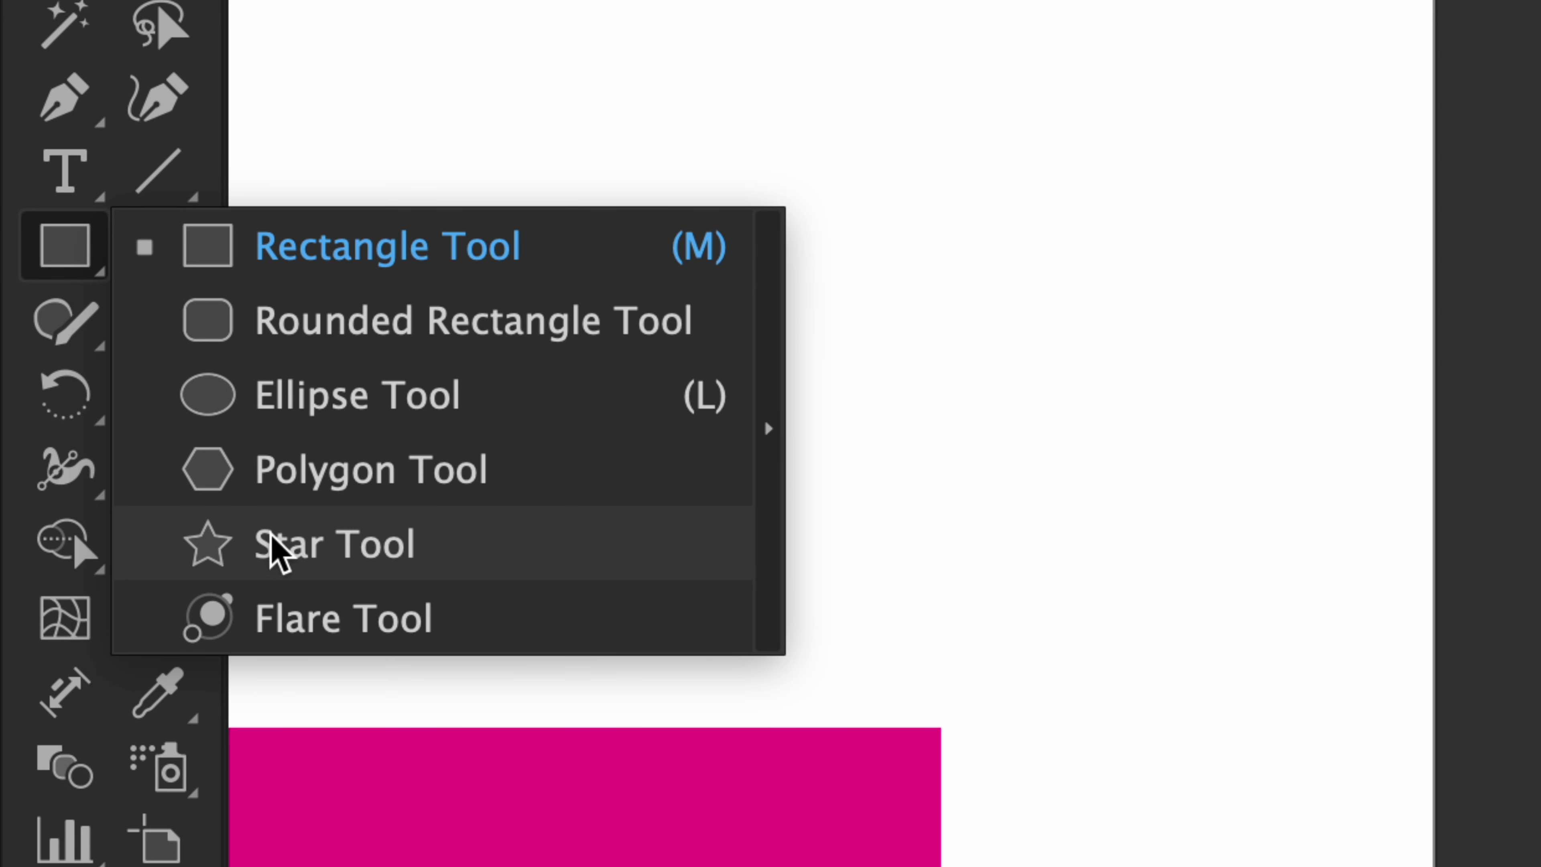
{"action": "left_click", "coordinate": [292, 546]}
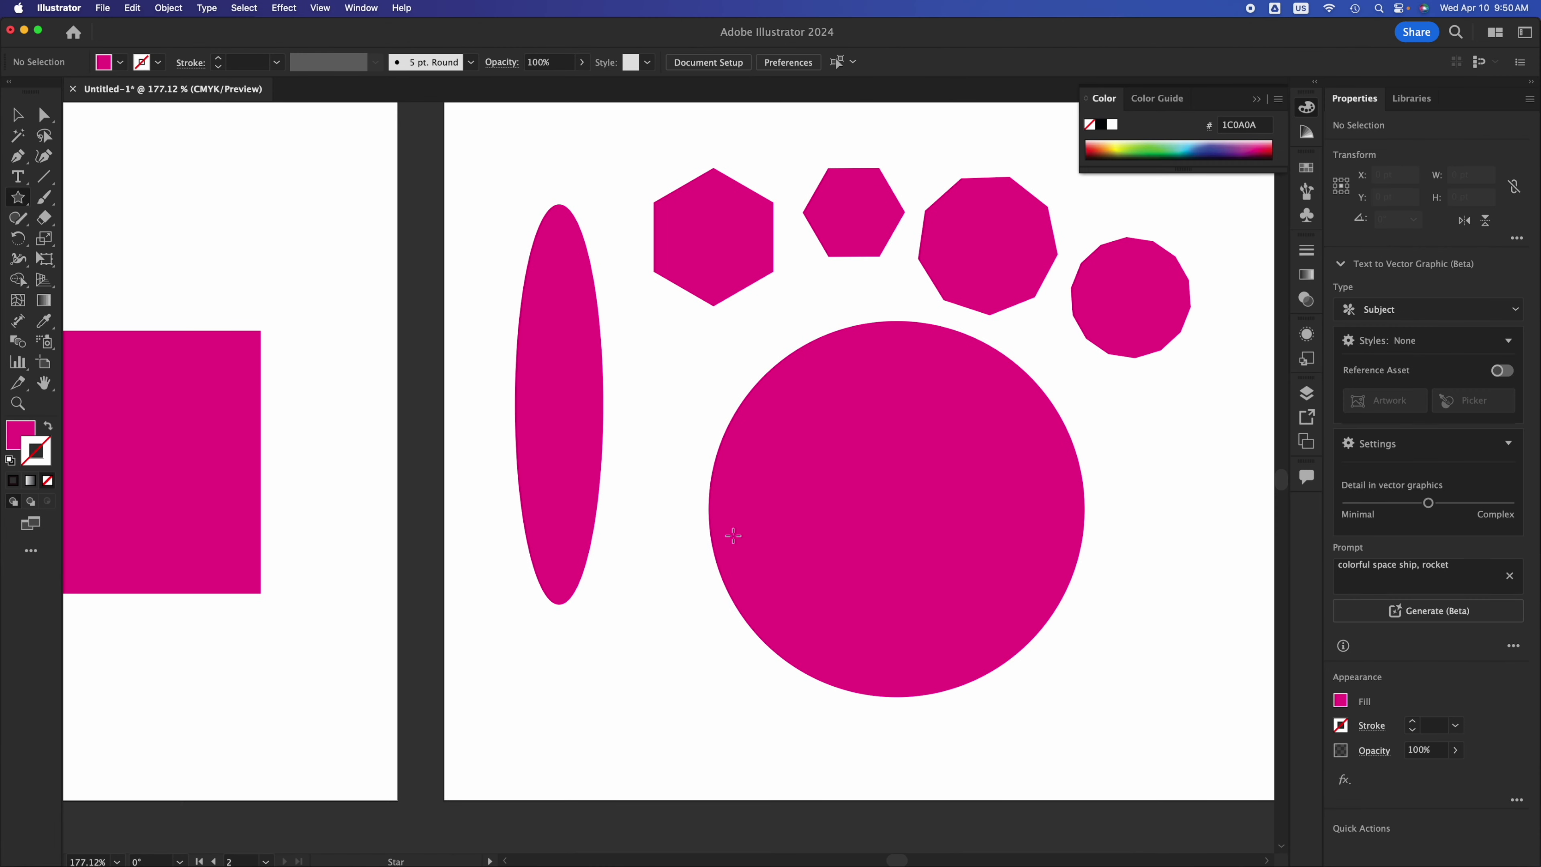
{"action": "scroll", "coordinate": [523, 581], "scroll_direction": "left", "scroll_amount": 10}
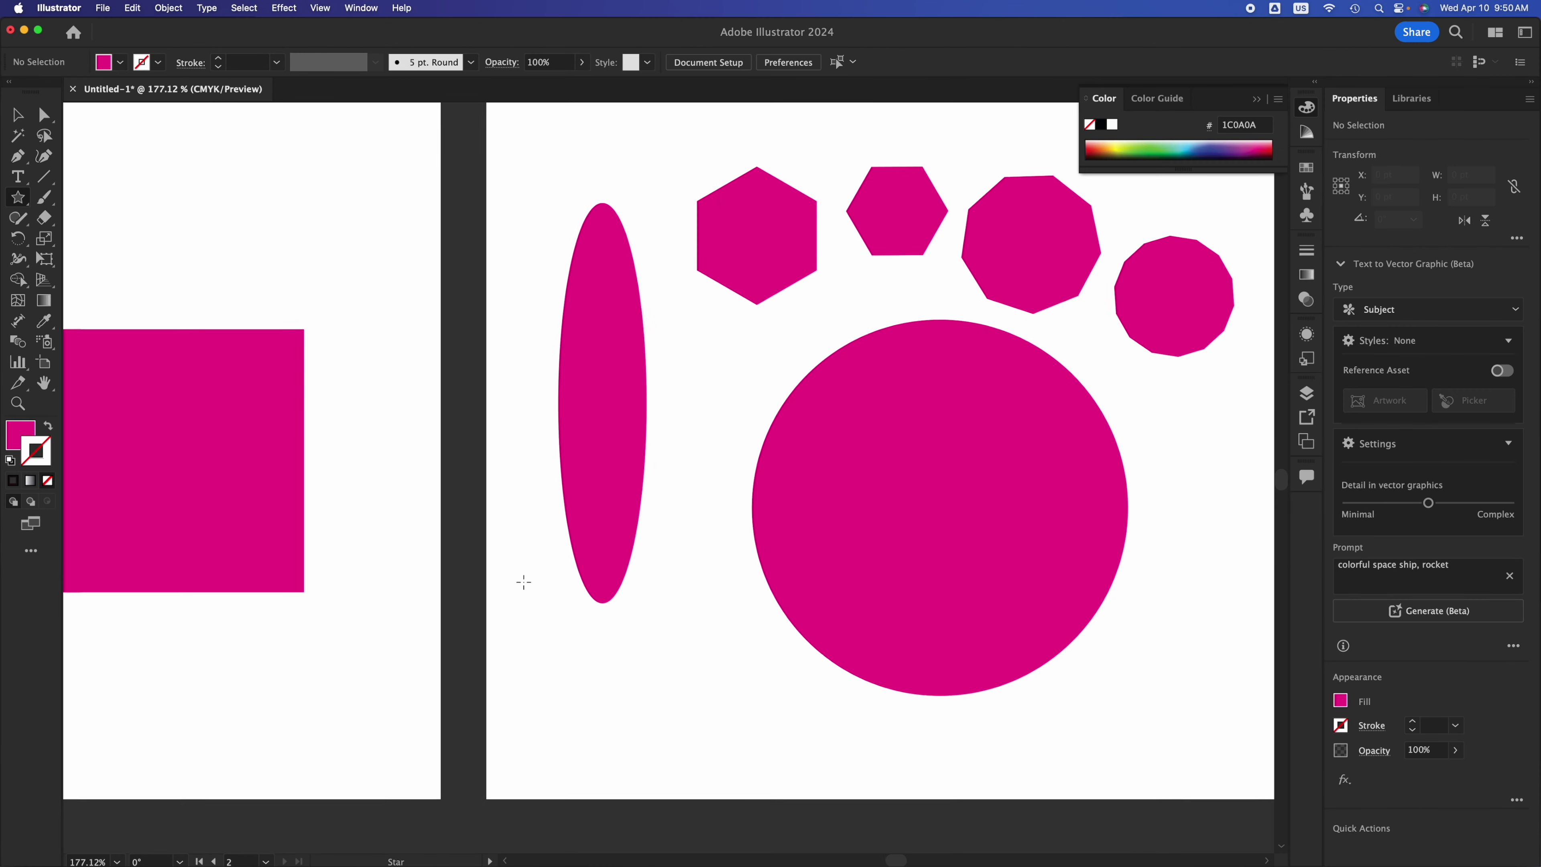
{"action": "scroll", "coordinate": [524, 582], "scroll_direction": "left", "scroll_amount": 5}
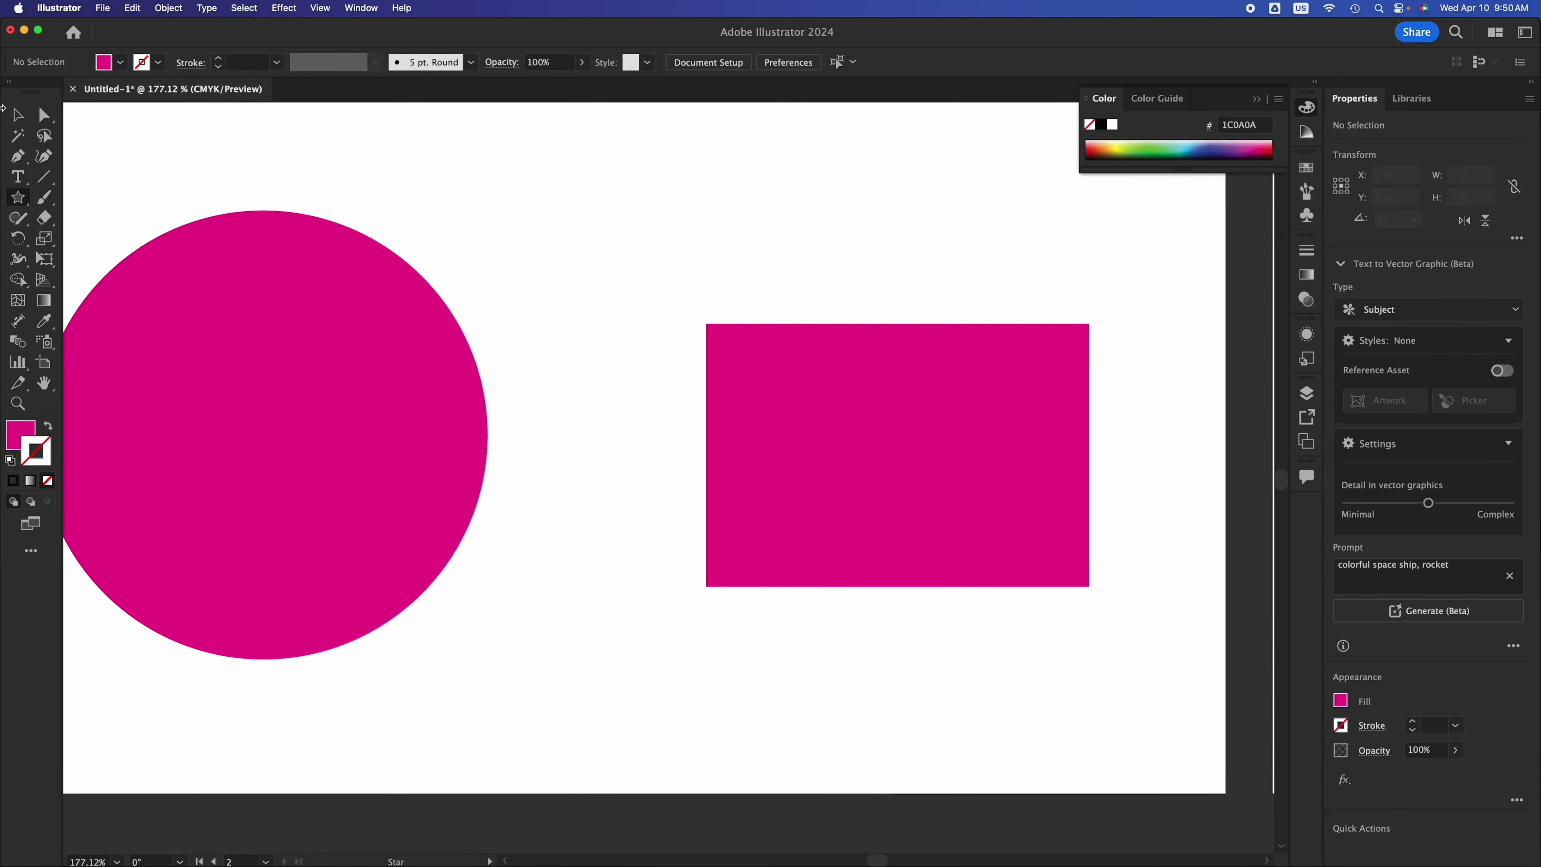
Marquee-select the magenta circle and rectangle and delete them.
{"action": "key", "text": "v"}
{"action": "left_click_drag", "start_coordinate": [220, 162], "coordinate": [880, 546]}
{"action": "key", "text": "Delete"}
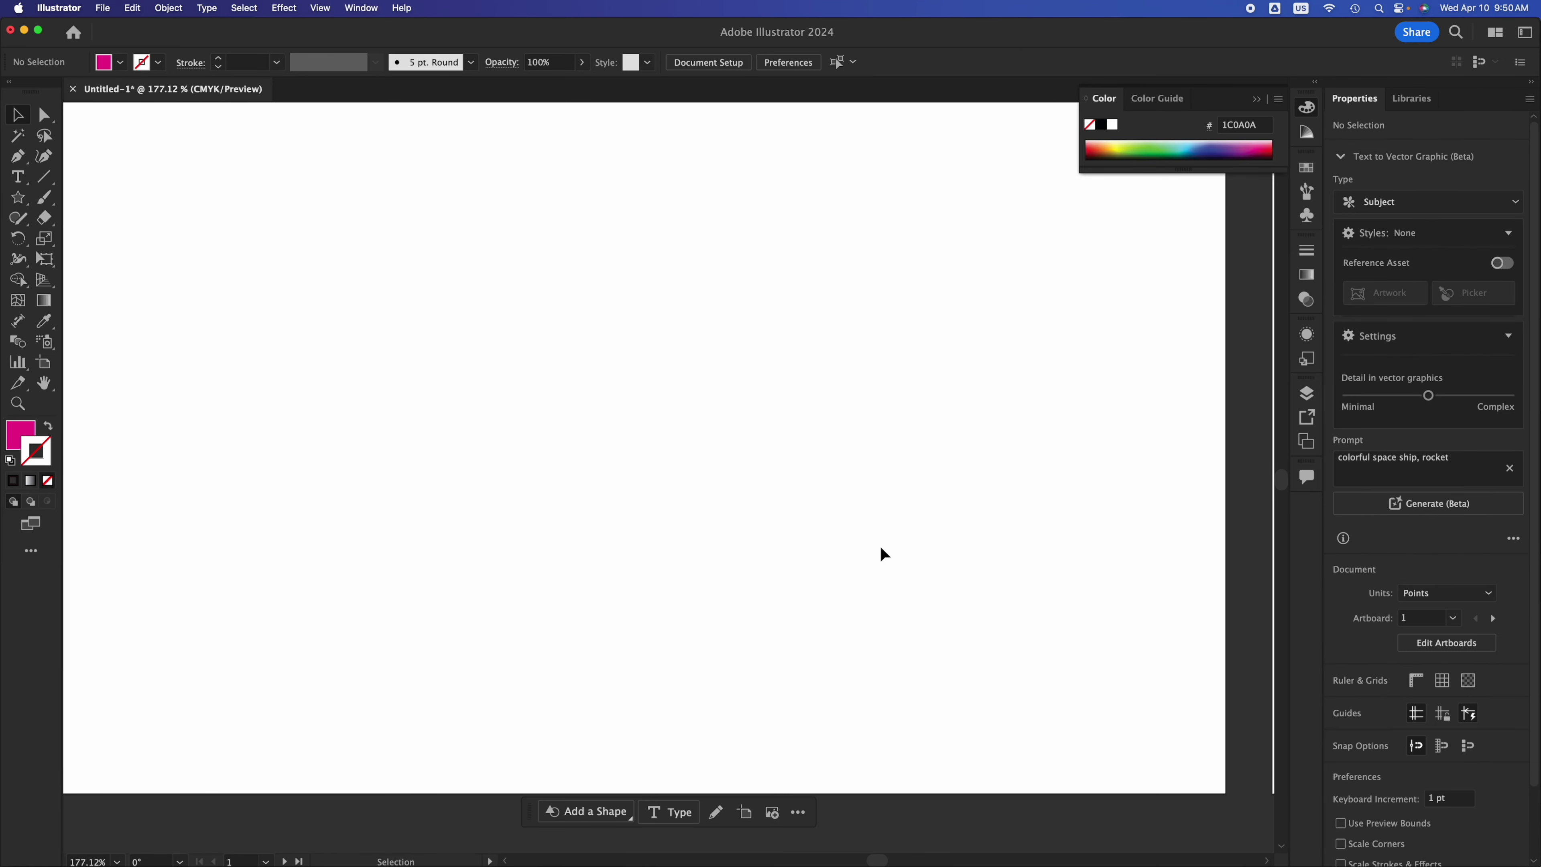
Draw a large magenta five-pointed star, about 341 × 324 pt, and move it to artboard 1's left side.
{"action": "left_click", "coordinate": [21, 204]}
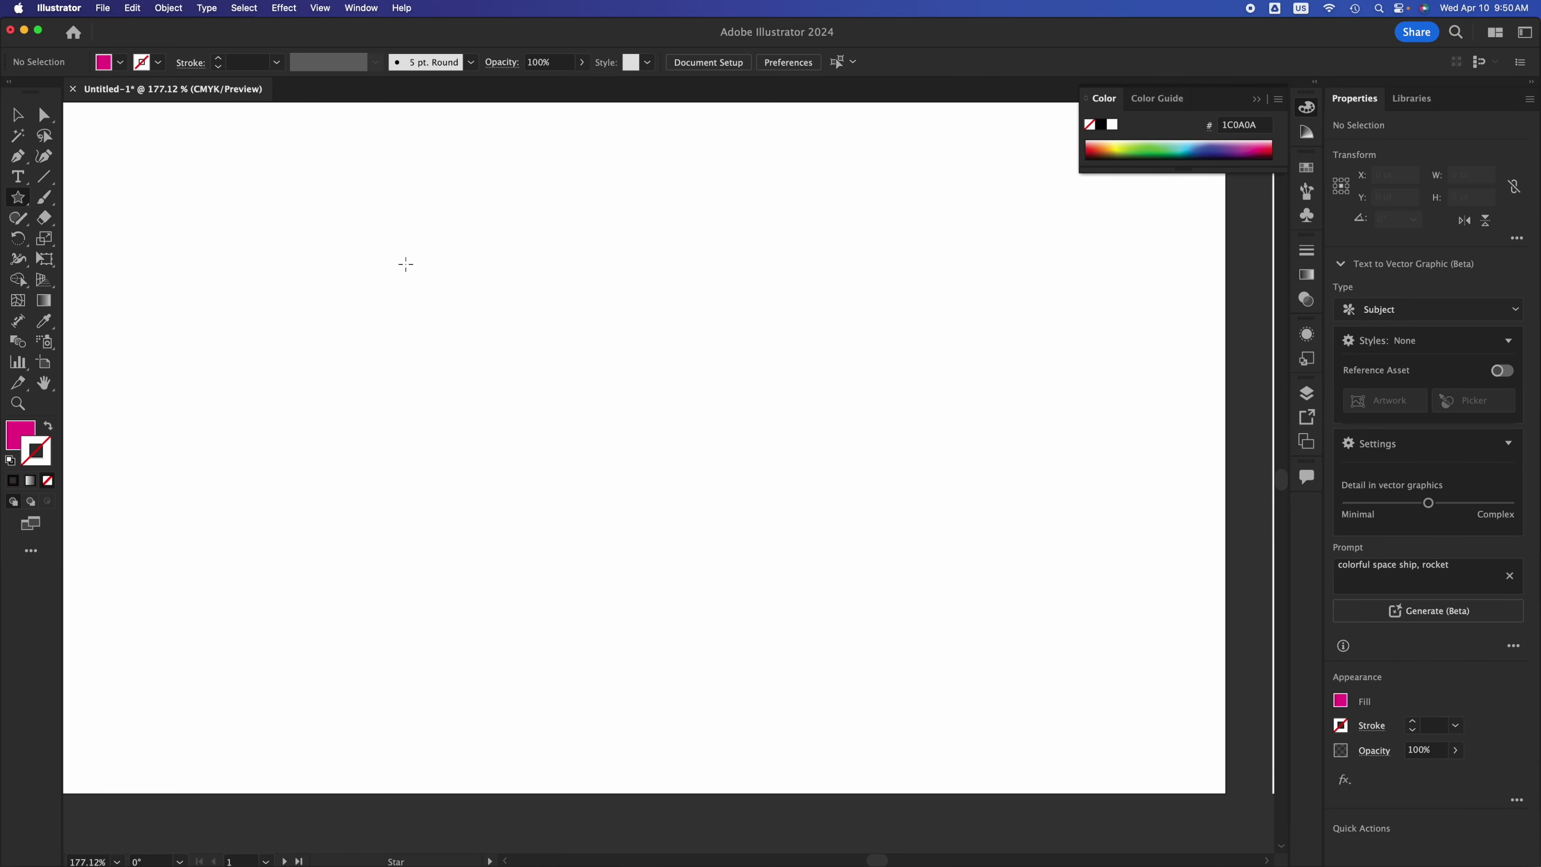
{"action": "left_click_drag", "start_coordinate": [395, 253], "coordinate": [644, 473]}
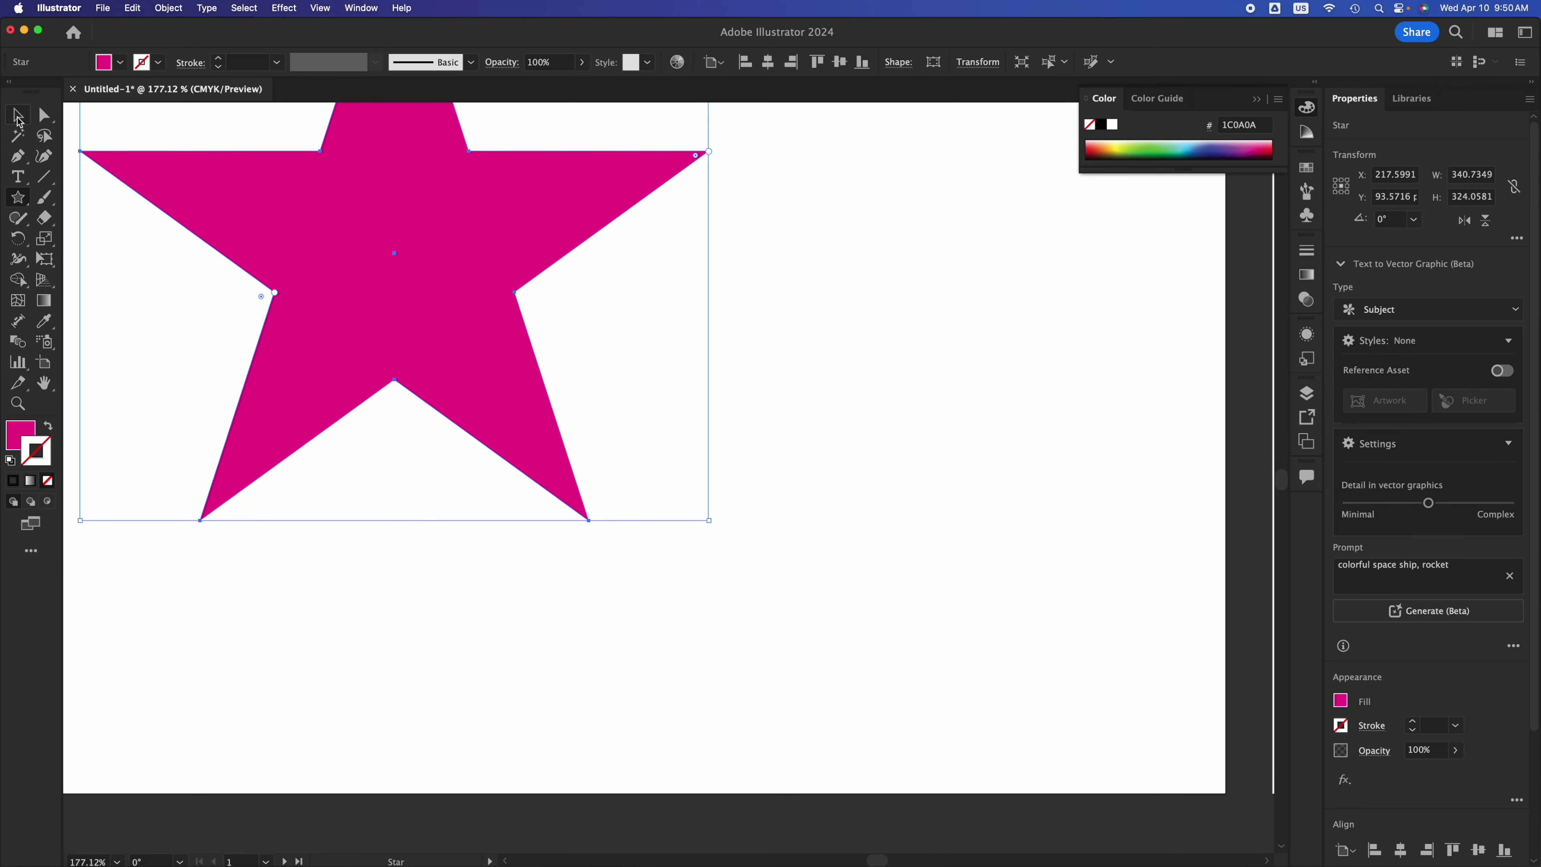
{"action": "left_click", "coordinate": [18, 115]}
{"action": "left_click_drag", "start_coordinate": [389, 199], "coordinate": [584, 395]}
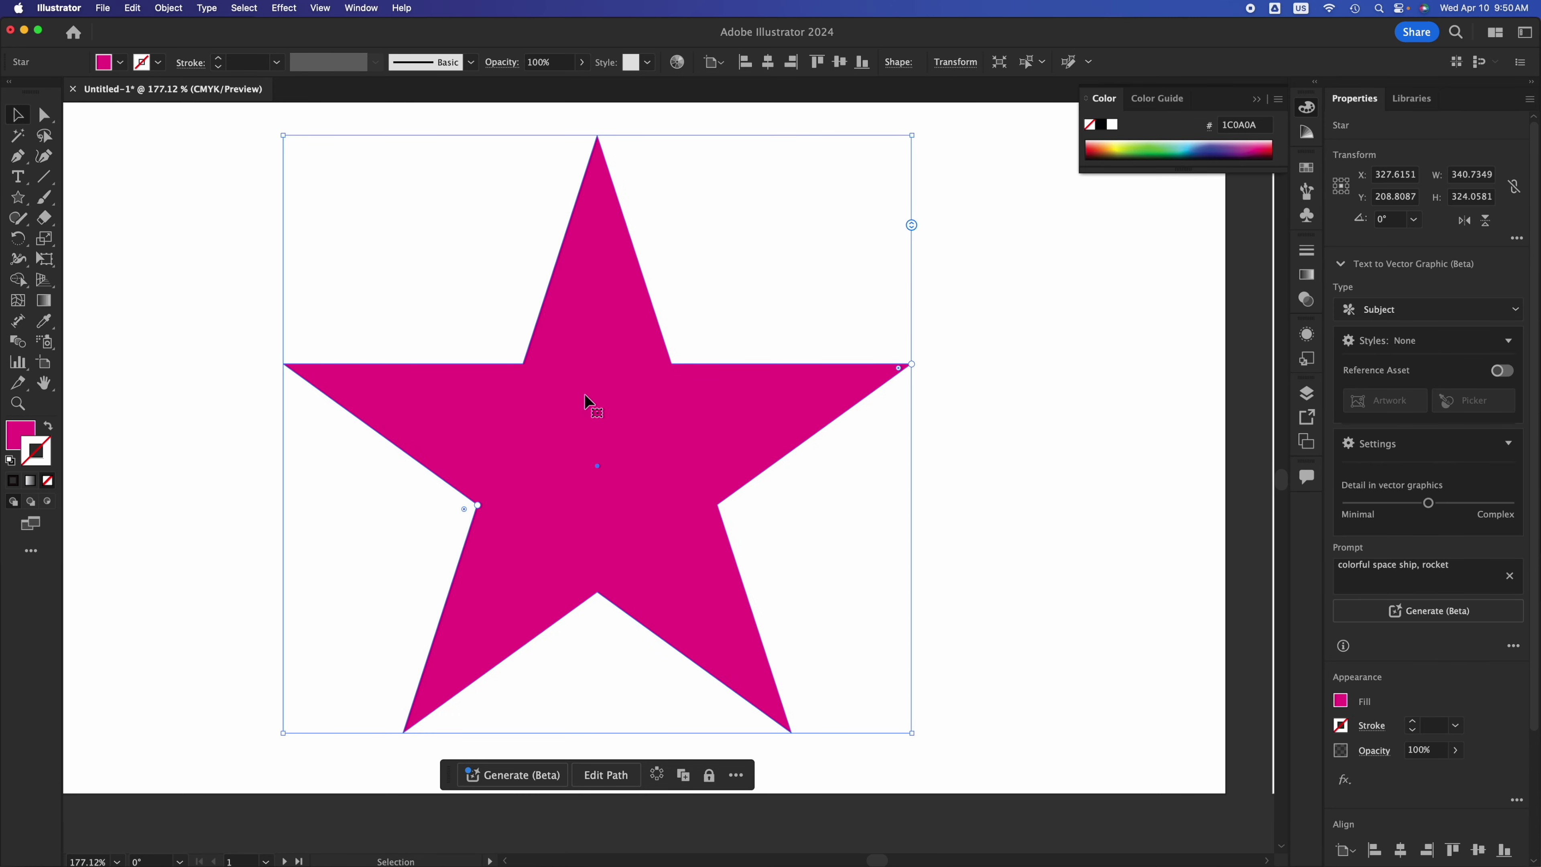
{"action": "left_click", "coordinate": [1111, 444]}
{"action": "left_click_drag", "start_coordinate": [686, 413], "coordinate": [475, 440]}
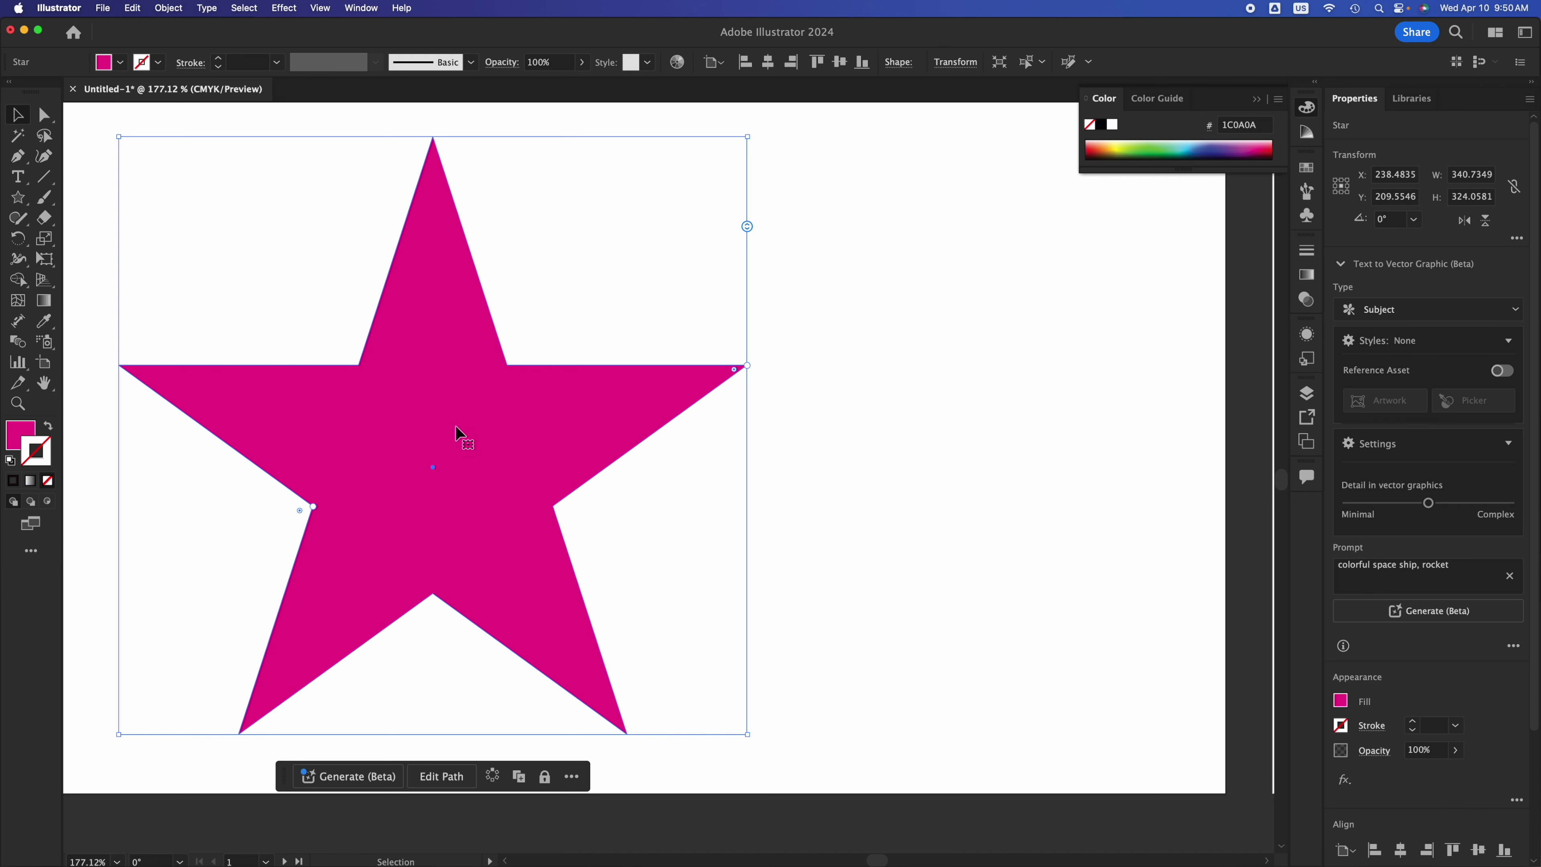
{"action": "left_click", "coordinate": [22, 202]}
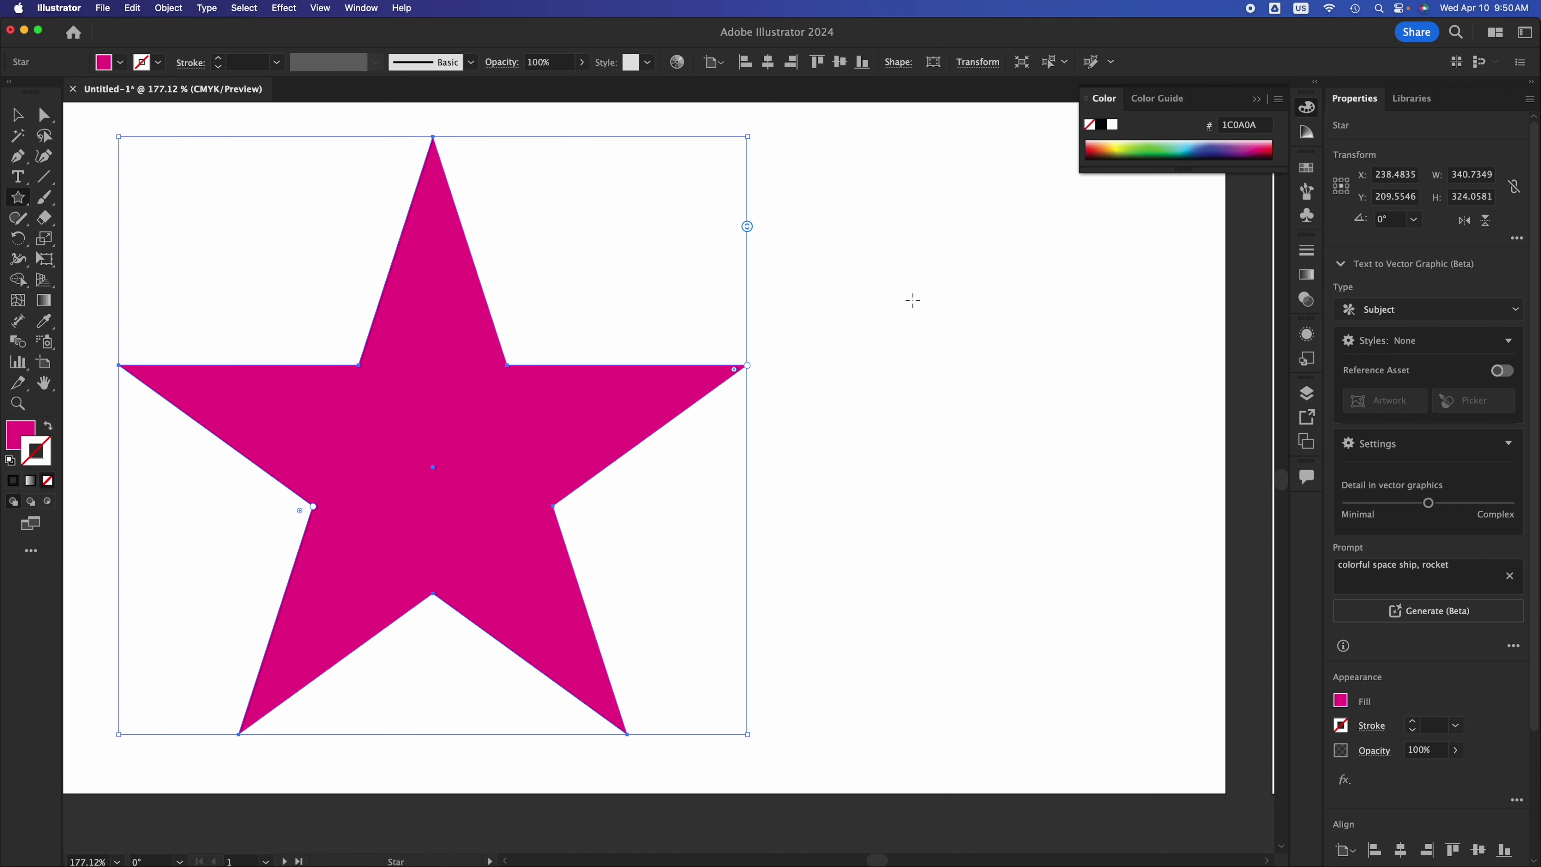
Draw a many-rayed magenta starburst right of the big star and move it lower.
{"action": "left_click_drag", "start_coordinate": [888, 285], "coordinate": [963, 388]}
{"action": "key", "text": "Down"}
{"action": "key", "text": "Down"}
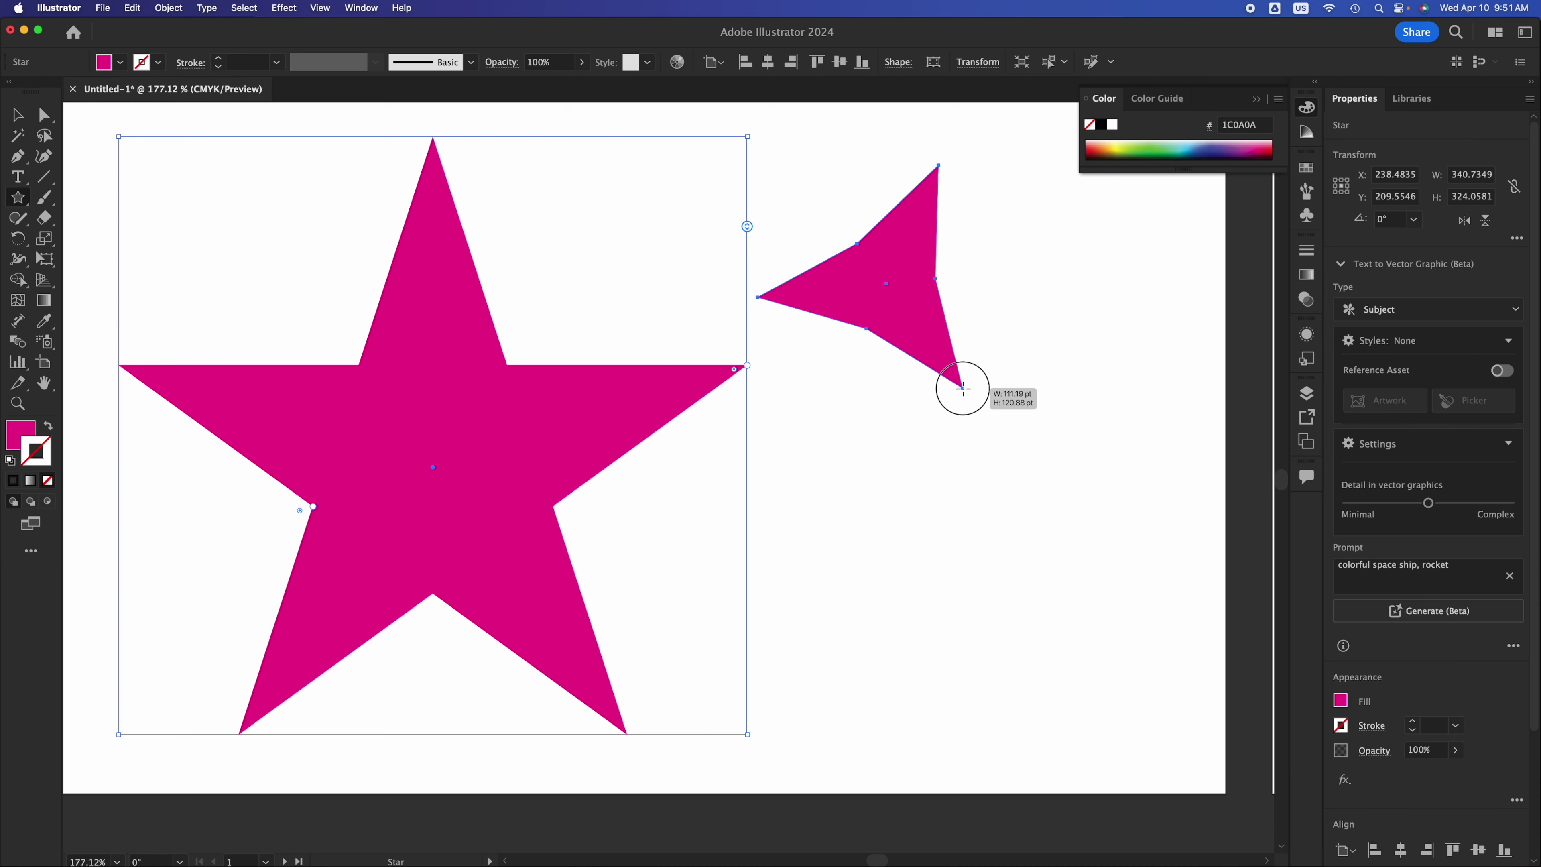
{"action": "key", "text": "Up"}
{"action": "key", "text": "Up"}
{"action": "key", "text": "Up"}
{"action": "key", "text": "Up"}
{"action": "key", "text": "Up"}
{"action": "left_click_drag", "start_coordinate": [963, 389], "coordinate": [963, 388]}
{"action": "key", "text": "Up"}
{"action": "key", "text": "Up"}
{"action": "key", "text": "Up"}
{"action": "key", "text": "Up"}
{"action": "key", "text": "Up"}
{"action": "key", "text": "Up"}
{"action": "key", "text": "Up"}
{"action": "key", "text": "Up"}
{"action": "key", "text": "Up"}
{"action": "key", "text": "Up"}
{"action": "key", "text": "Up"}
{"action": "key", "text": "Up"}
{"action": "key", "text": "Up"}
{"action": "key", "text": "Up"}
{"action": "key", "text": "Up"}
{"action": "key", "text": "Up"}
{"action": "key", "text": "Up"}
{"action": "key", "text": "Up"}
{"action": "key", "text": "Up"}
{"action": "key", "text": "Up"}
{"action": "key", "text": "Up"}
{"action": "key", "text": "Up"}
{"action": "key", "text": "Up"}
{"action": "key", "text": "Up"}
{"action": "key", "text": "Up"}
{"action": "key", "text": "Up"}
{"action": "key", "text": "Up"}
{"action": "key", "text": "Up"}
{"action": "key", "text": "Up"}
{"action": "key", "text": "Up"}
{"action": "key", "text": "Up"}
{"action": "key", "text": "Up"}
{"action": "key", "text": "Up"}
{"action": "key", "text": "Up"}
{"action": "key", "text": "Up"}
{"action": "key", "text": "Up"}
{"action": "key", "text": "Up"}
{"action": "key", "text": "Up"}
{"action": "key", "text": "Up"}
{"action": "key", "text": "Up"}
{"action": "key", "text": "Up"}
{"action": "key", "text": "Up"}
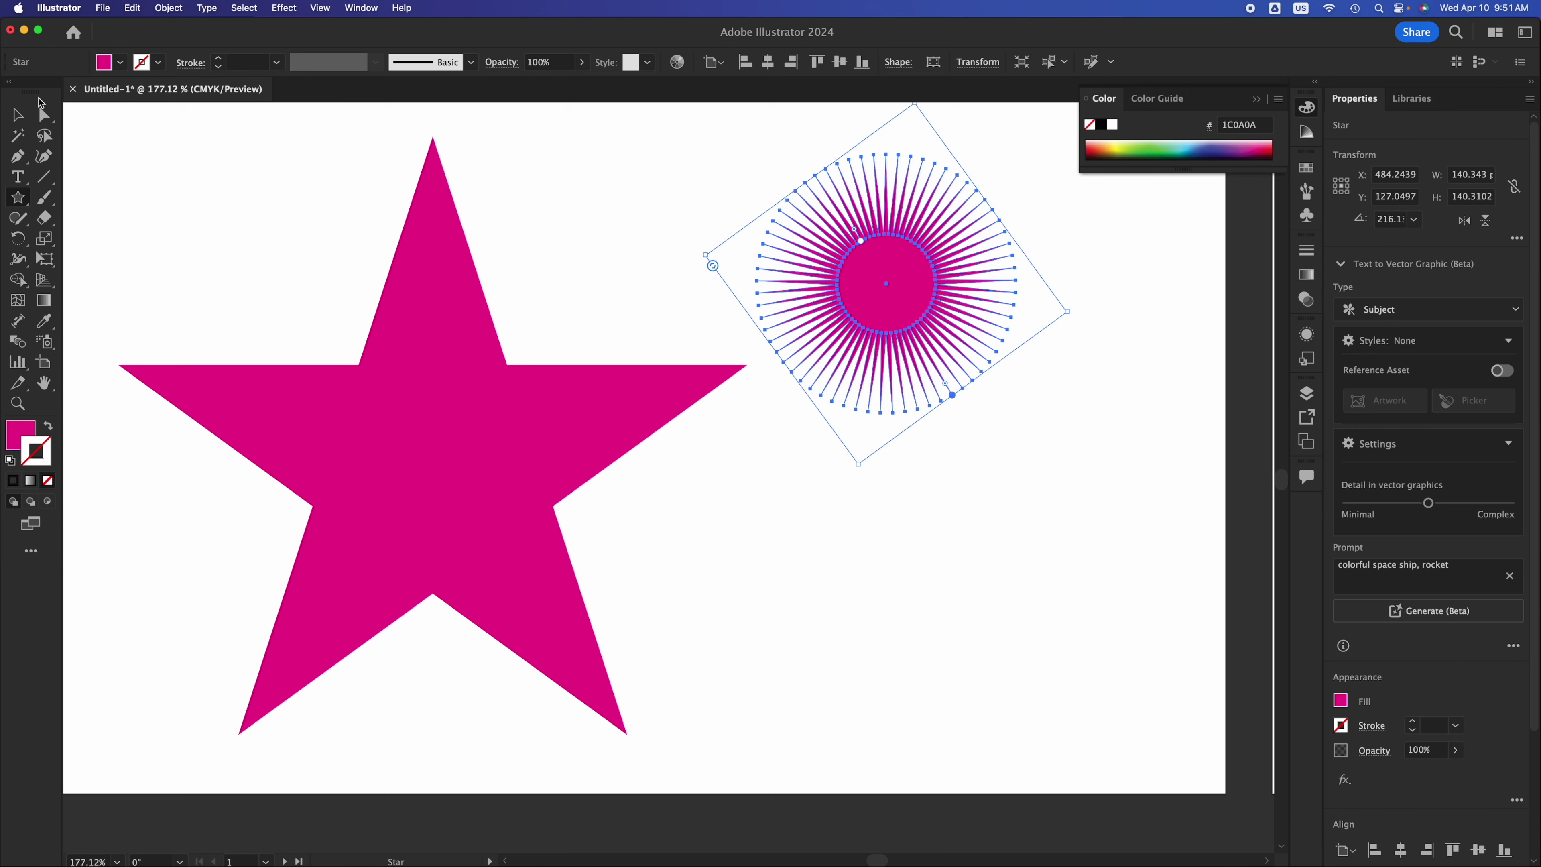
{"action": "left_click", "coordinate": [21, 114]}
{"action": "left_click_drag", "start_coordinate": [887, 296], "coordinate": [902, 438]}
{"action": "left_click", "coordinate": [1090, 589]}
Draw a small eight-pointed spiky star above the starburst and position it.
{"action": "left_click", "coordinate": [17, 197]}
{"action": "mouse_move", "coordinate": [589, 159]}
{"action": "left_mouse_down"}
{"action": "mouse_move", "coordinate": [642, 236]}
{"action": "mouse_move", "coordinate": [603, 203]}
{"action": "mouse_move", "coordinate": [727, 279]}
{"action": "left_mouse_up"}
{"action": "key", "text": "Down"}
{"action": "key", "text": "Down"}
{"action": "key", "text": "Down"}
{"action": "key", "text": "Down"}
{"action": "key", "text": "Down"}
{"action": "key", "text": "Down"}
{"action": "key", "text": "Down"}
{"action": "key", "text": "Down"}
{"action": "key", "text": "Down"}
{"action": "key", "text": "Down"}
{"action": "key", "text": "Down"}
{"action": "key", "text": "Down"}
{"action": "key", "text": "Down"}
{"action": "key", "text": "Down"}
{"action": "key", "text": "Down"}
{"action": "key", "text": "Down"}
{"action": "key", "text": "Down"}
{"action": "key", "text": "Down"}
{"action": "key", "text": "Down"}
{"action": "key", "text": "Down"}
{"action": "key", "text": "Down"}
{"action": "key", "text": "Down"}
{"action": "key", "text": "Down"}
{"action": "key", "text": "Down"}
{"action": "key", "text": "Down"}
{"action": "key", "text": "Down"}
{"action": "key", "text": "Down"}
{"action": "key", "text": "Down"}
{"action": "key", "text": "Down"}
{"action": "key", "text": "Down"}
{"action": "key", "text": "Down"}
{"action": "key", "text": "Down"}
{"action": "key", "text": "Down"}
{"action": "key", "text": "Down"}
{"action": "key", "text": "Down"}
{"action": "key", "text": "Down"}
{"action": "key", "text": "Down"}
{"action": "key", "text": "Down"}
{"action": "key", "text": "Down"}
{"action": "key", "text": "Down"}
{"action": "key", "text": "Down"}
{"action": "key", "text": "Up"}
{"action": "key", "text": "Up"}
{"action": "key", "text": "Up"}
{"action": "key", "text": "Up"}
{"action": "key", "text": "Up"}
{"action": "key", "text": "Down"}
{"action": "key", "text": "Down"}
{"action": "key", "text": "Down"}
{"action": "key", "text": "Down"}
{"action": "key", "text": "Down"}
{"action": "left_click", "coordinate": [23, 118]}
{"action": "left_click", "coordinate": [809, 628]}
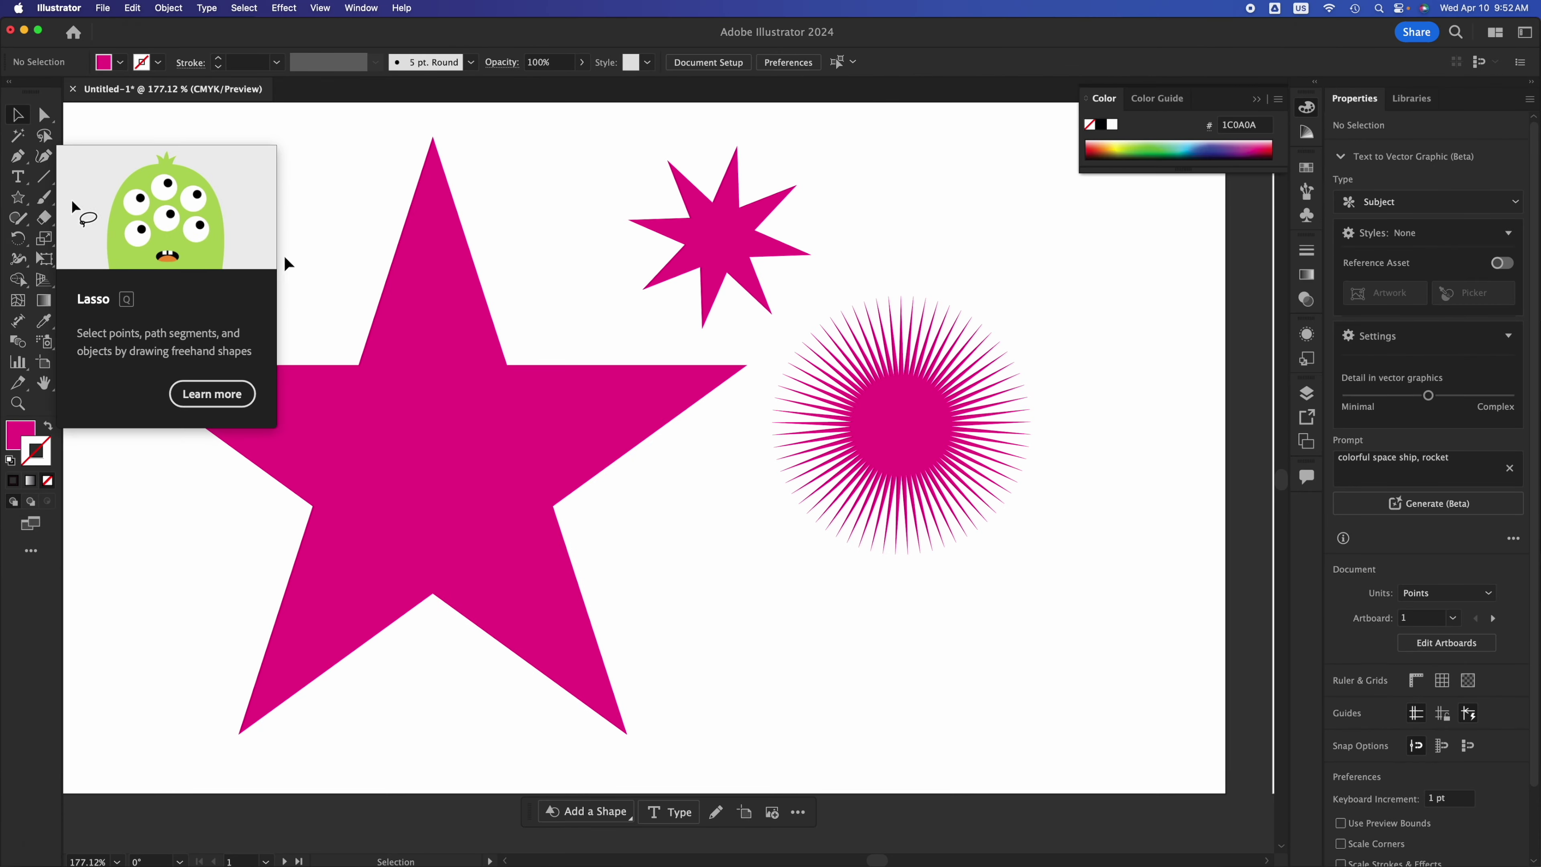
Round the big star's outer points and inner corners to about 17.8 pt using Live Corners.
{"action": "left_click", "coordinate": [809, 752]}
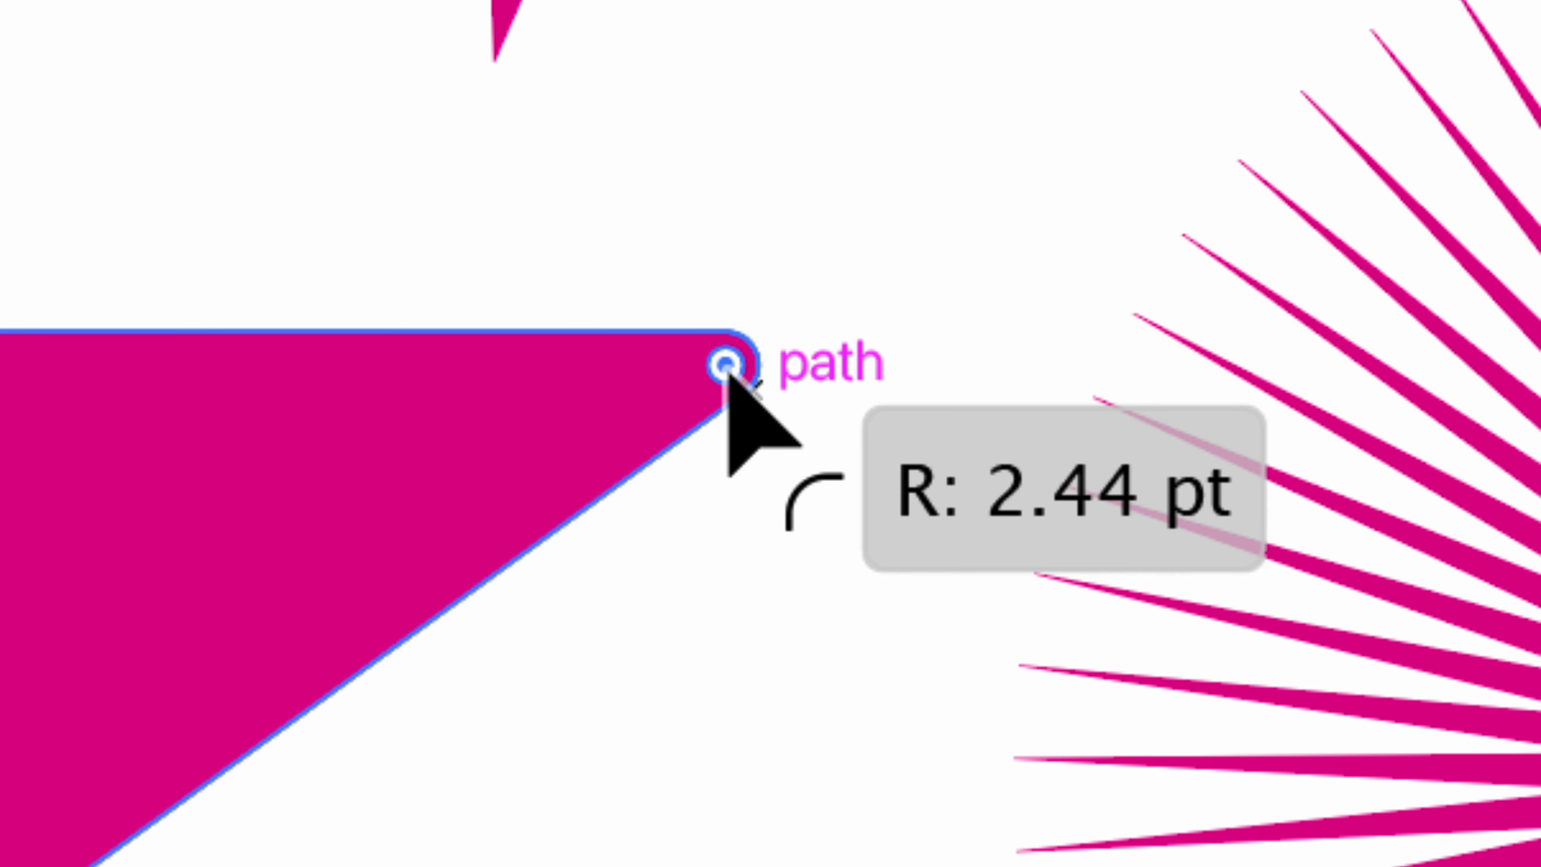
{"action": "left_click_drag", "start_coordinate": [728, 373], "coordinate": [540, 430]}
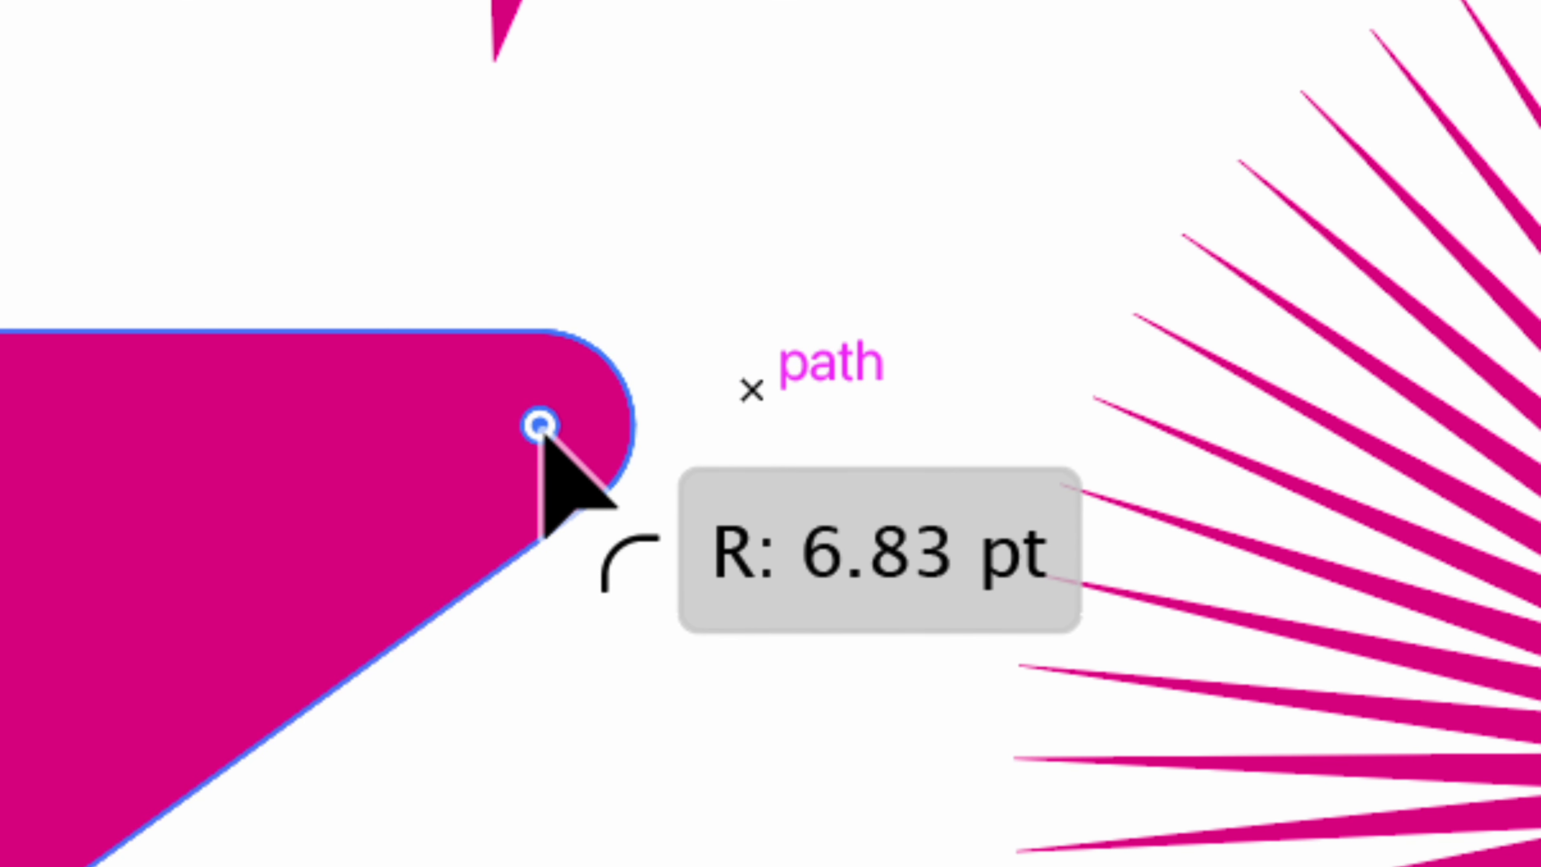
{"action": "scroll", "coordinate": [541, 430], "scroll_direction": "down", "scroll_amount": 3}
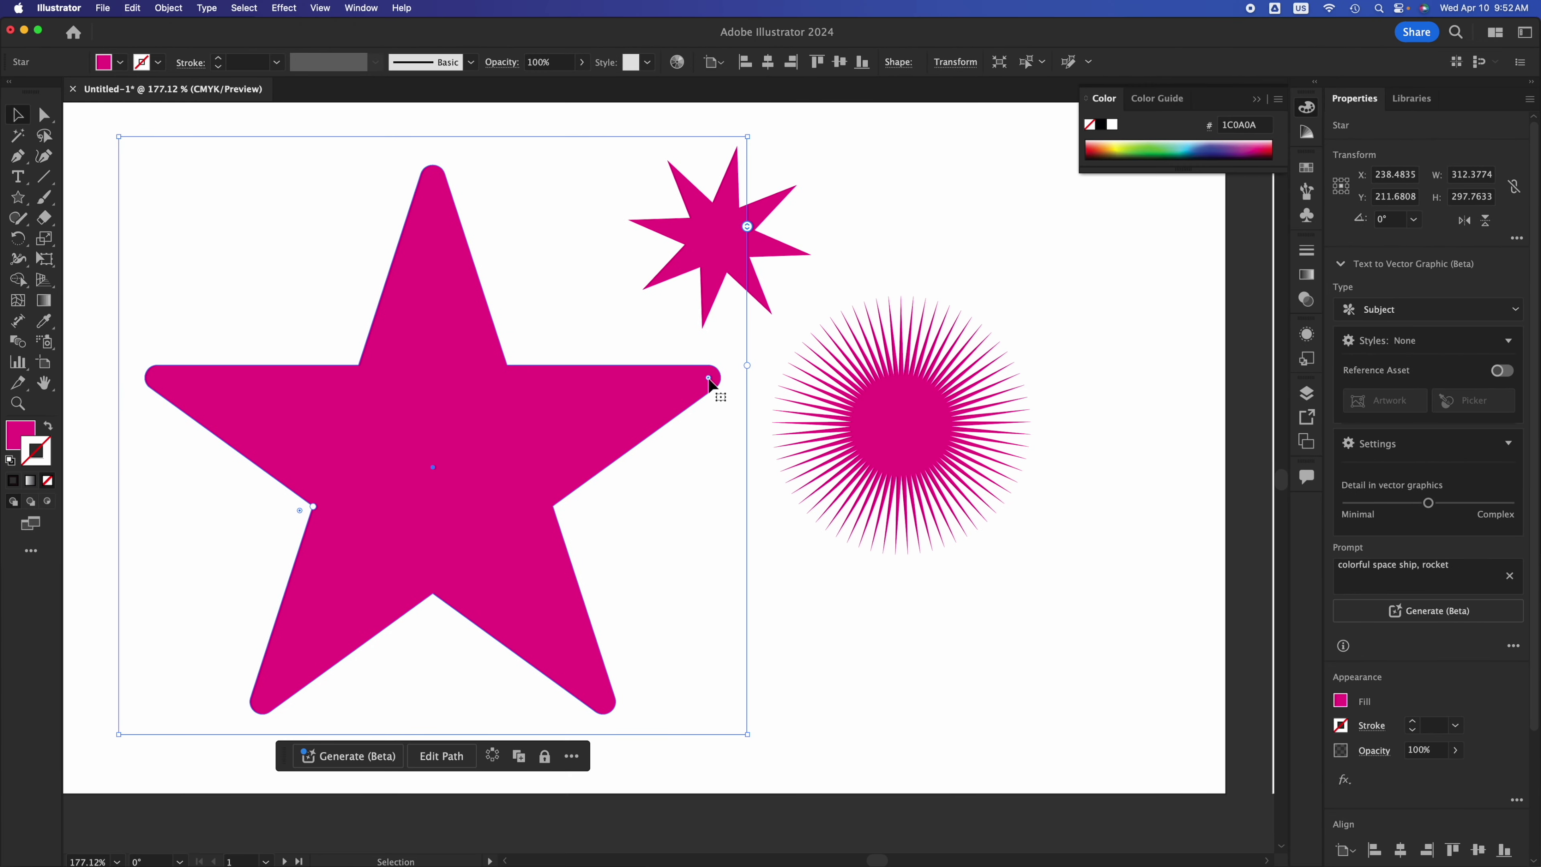
{"action": "scroll", "coordinate": [629, 396], "scroll_direction": "up", "scroll_amount": 1}
{"action": "left_click_drag", "start_coordinate": [312, 519], "coordinate": [286, 526]}
{"action": "left_click_drag", "start_coordinate": [703, 390], "coordinate": [620, 405]}
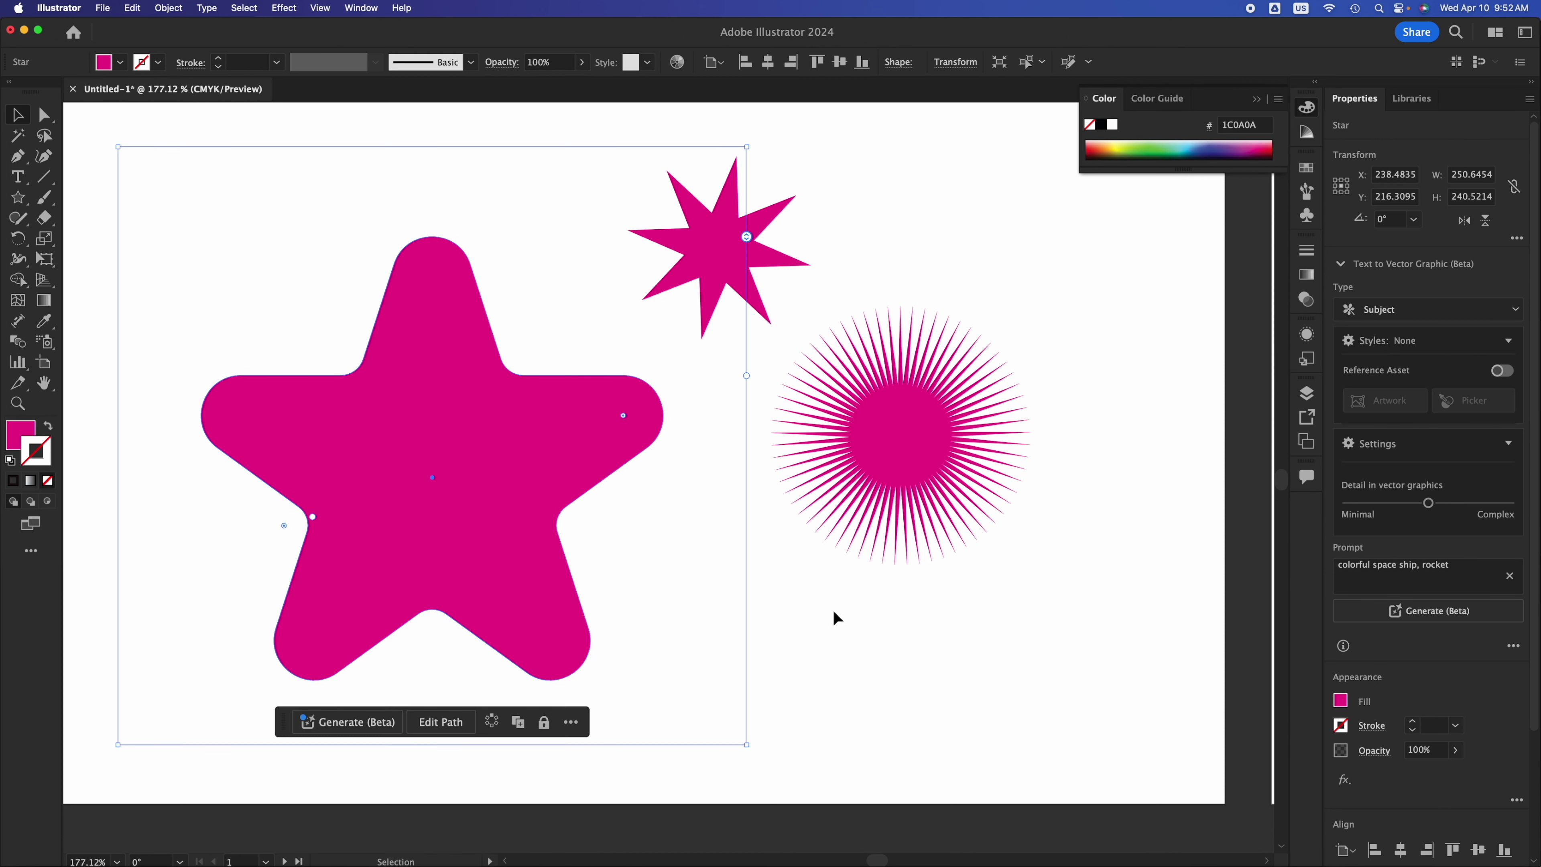
{"action": "left_click", "coordinate": [778, 604]}
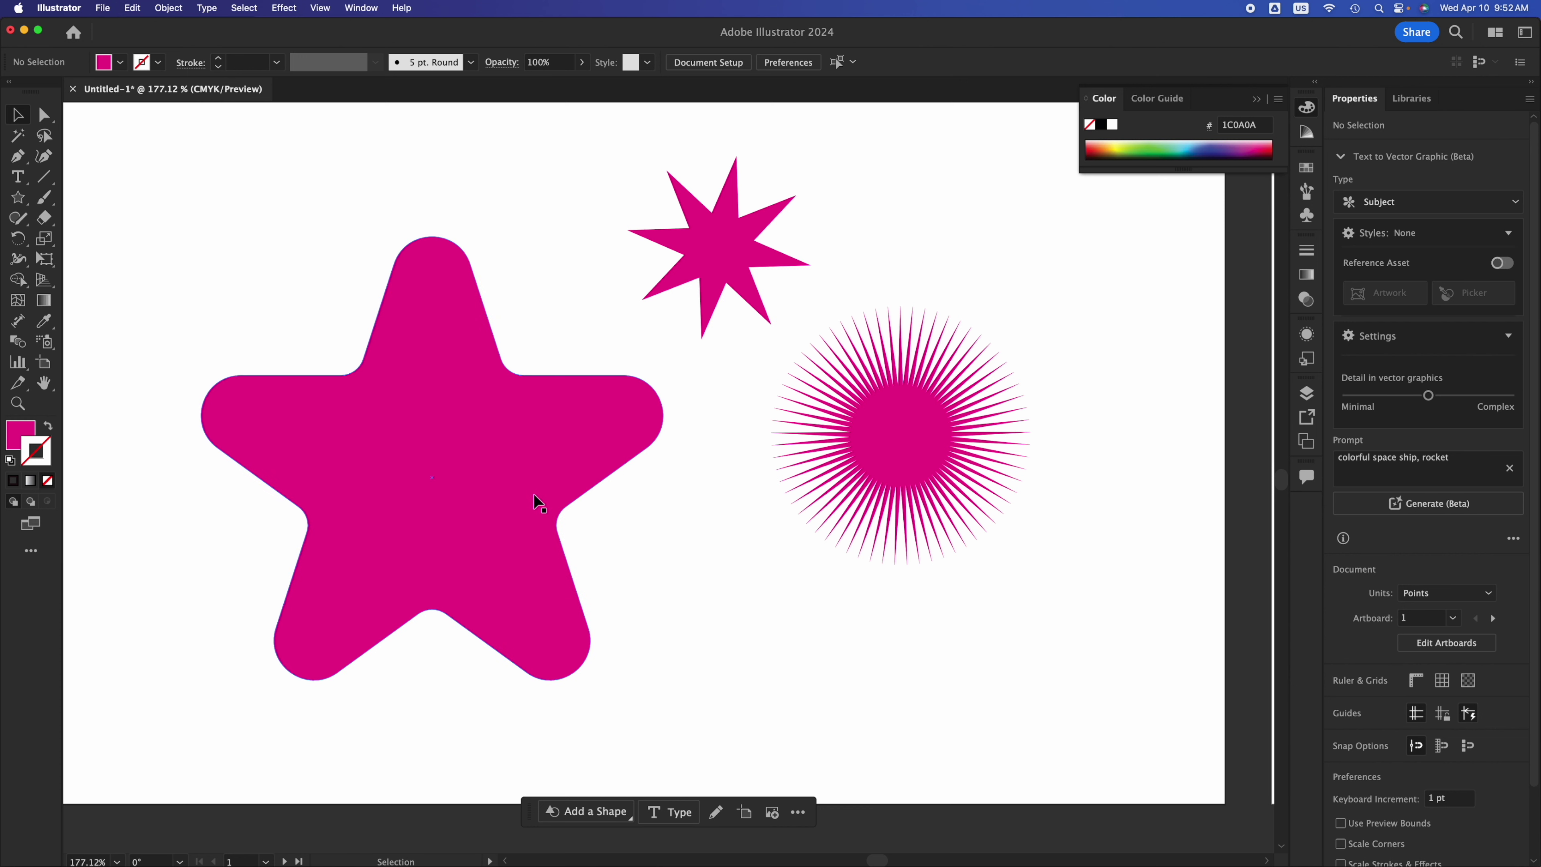
{"action": "scroll", "coordinate": [534, 494], "scroll_direction": "down", "scroll_amount": 5}
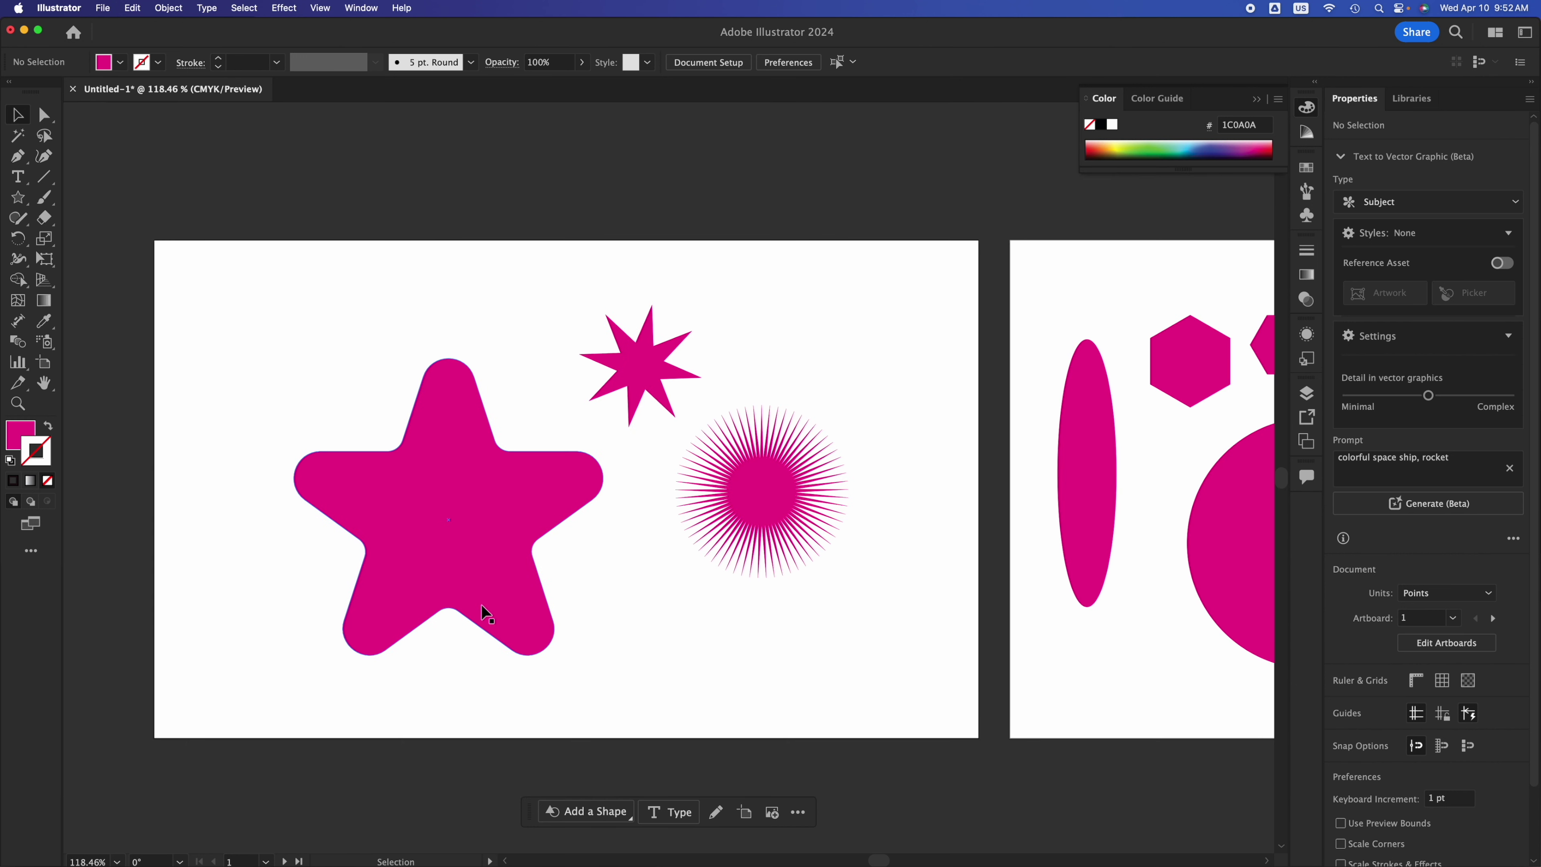
Alt-drag several copies of the rounded star around artboard 1, then turn on Trim View.
{"action": "left_click", "coordinate": [481, 567]}
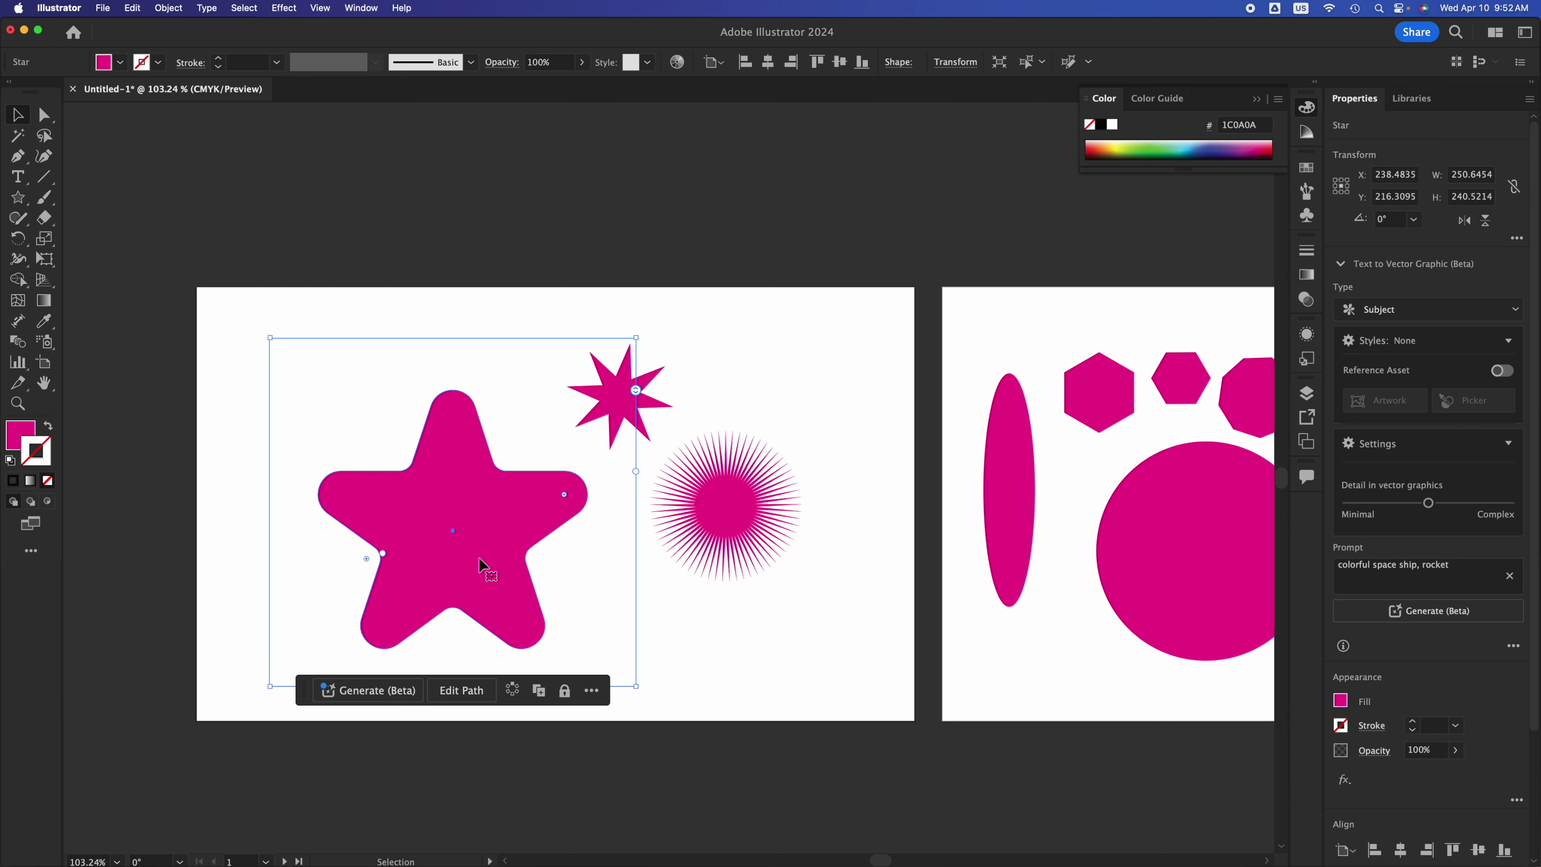
{"action": "left_click_drag", "start_coordinate": [478, 558], "coordinate": [249, 598]}
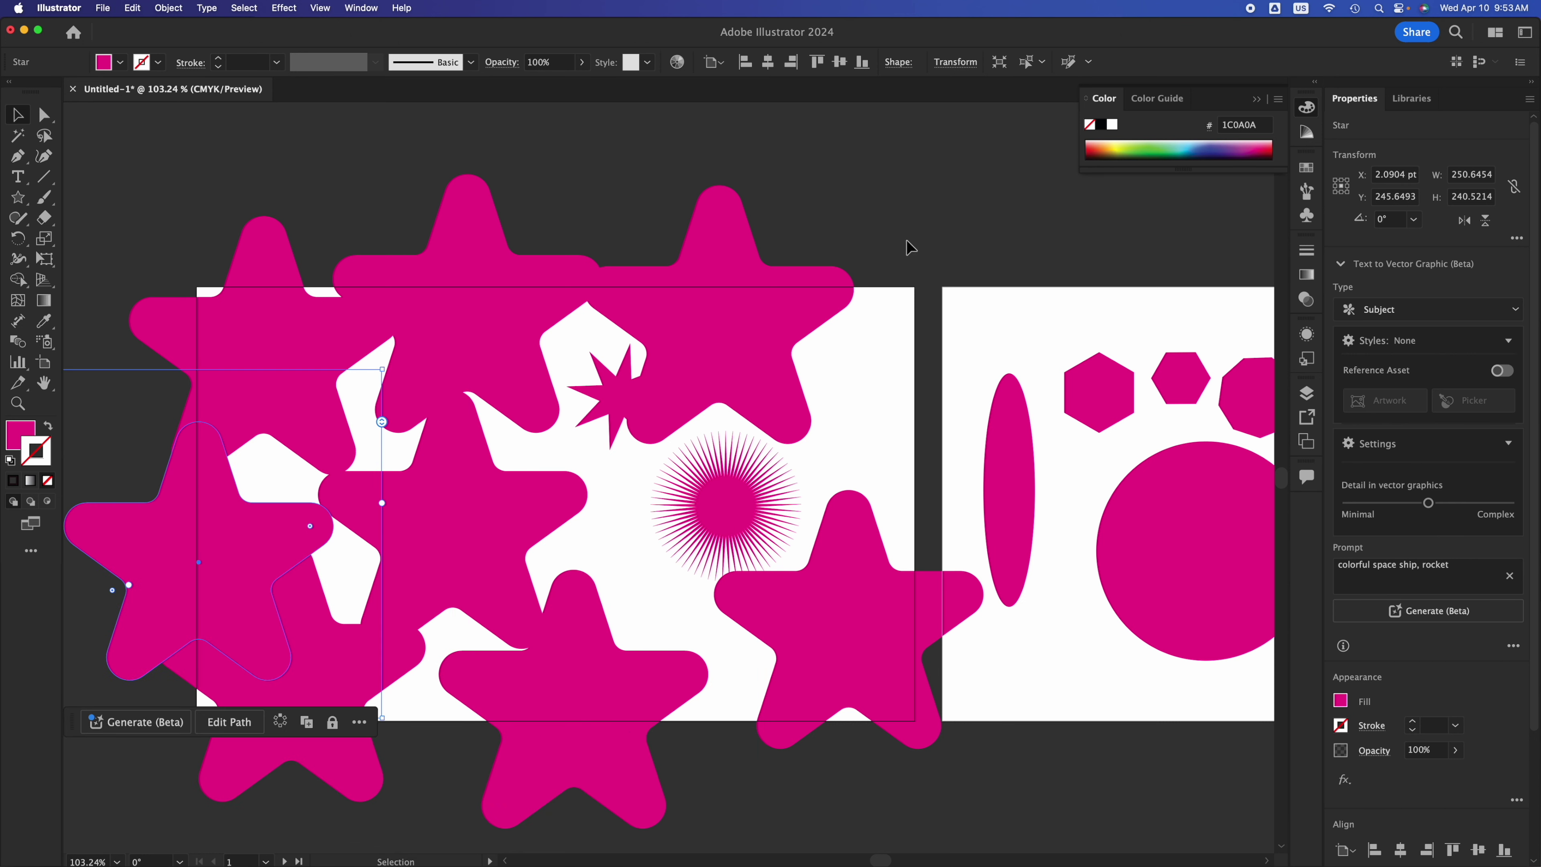
{"action": "left_click", "coordinate": [904, 240]}
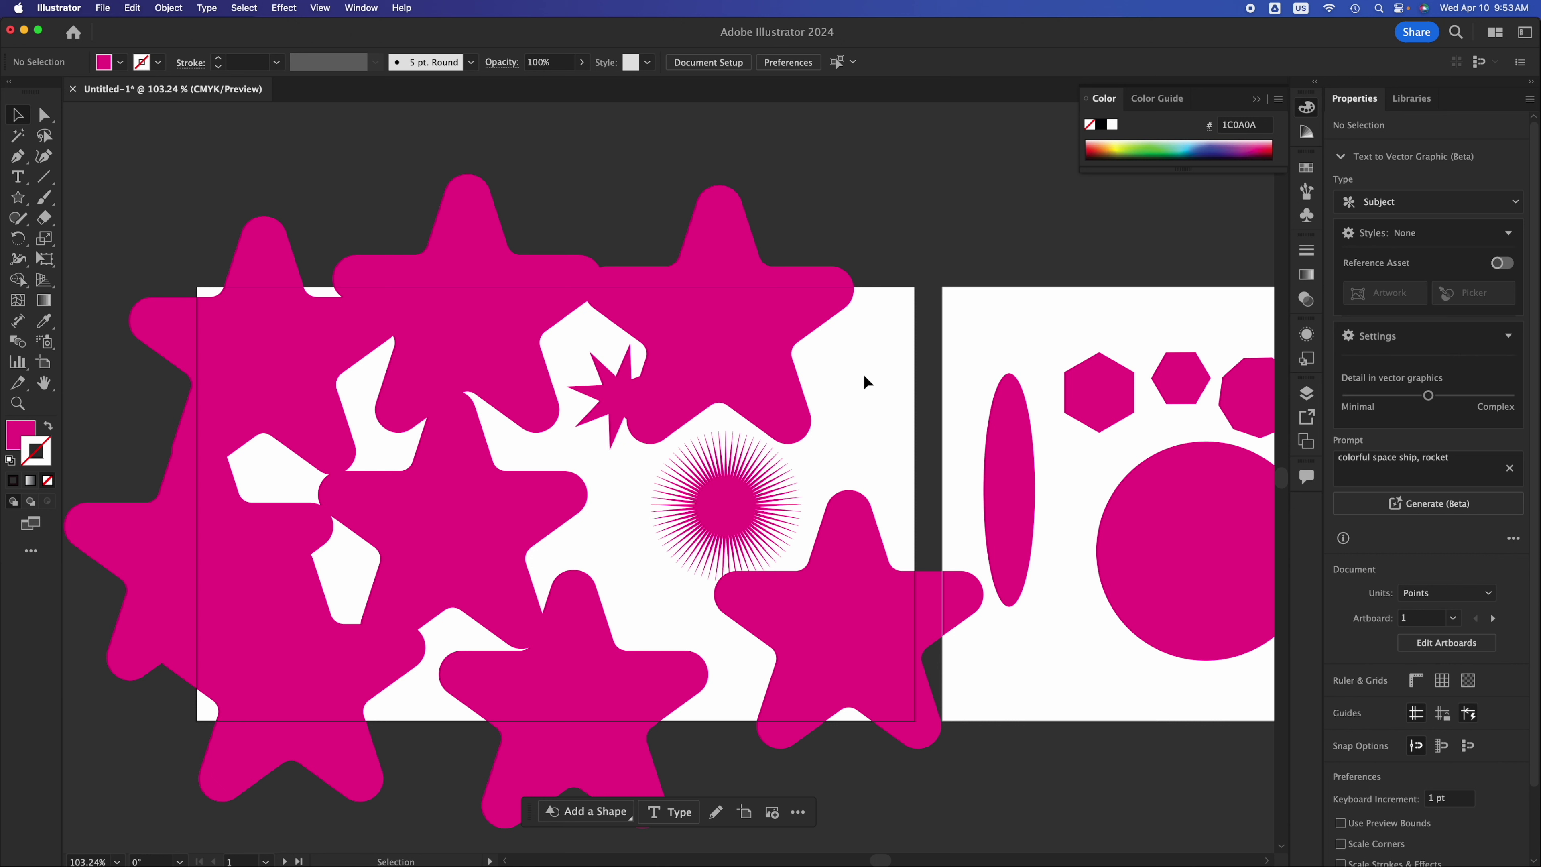
{"action": "key", "text": "super+shift+t"}
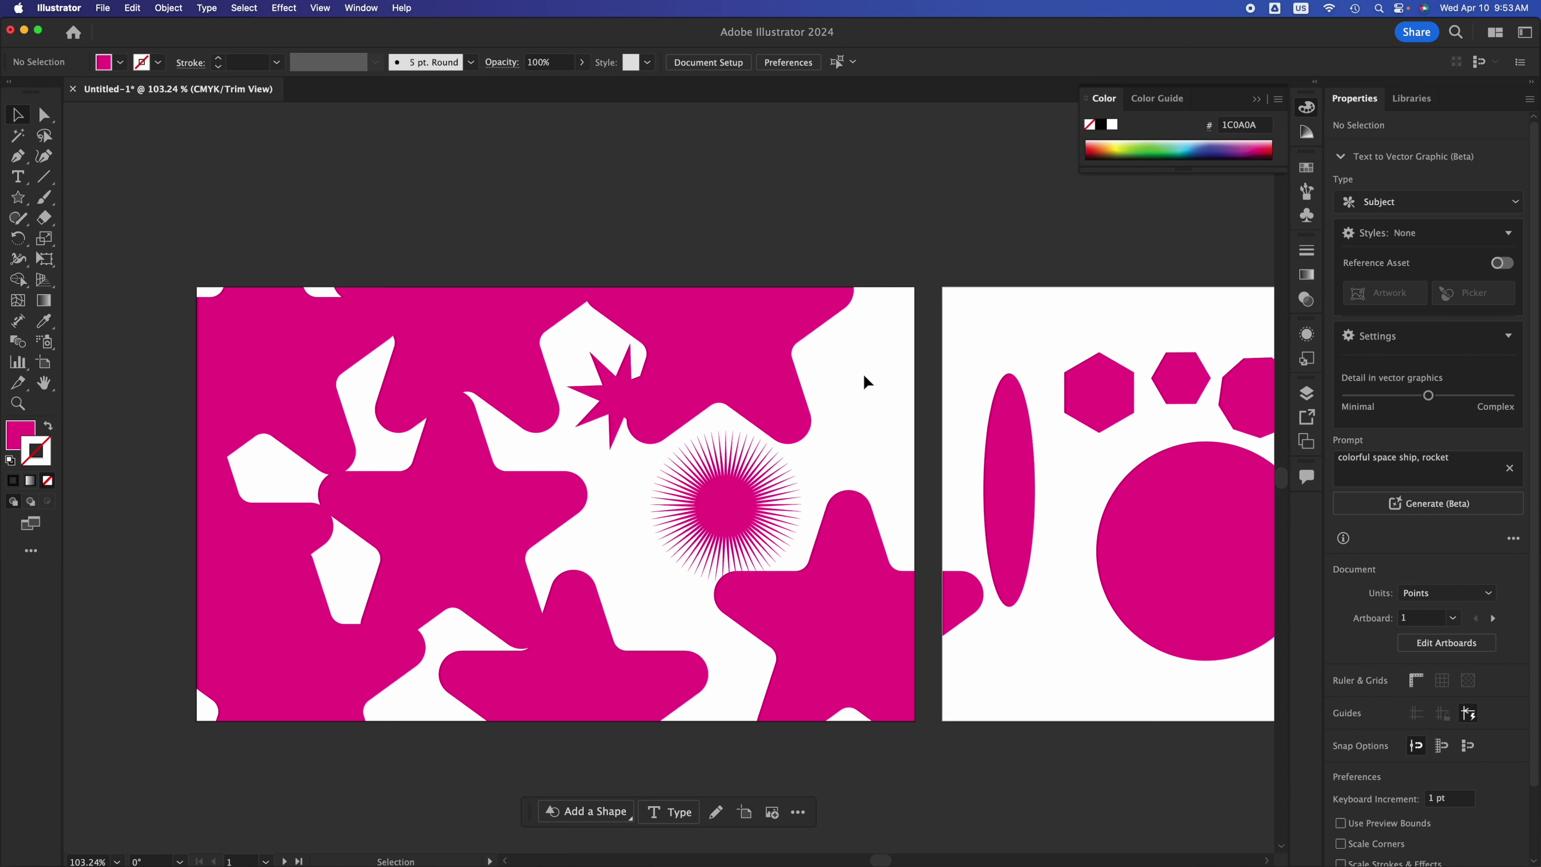
Turn Trim View off so the star copies past artboard 1's edges are visible.
{"action": "key", "text": "super+shift+t"}
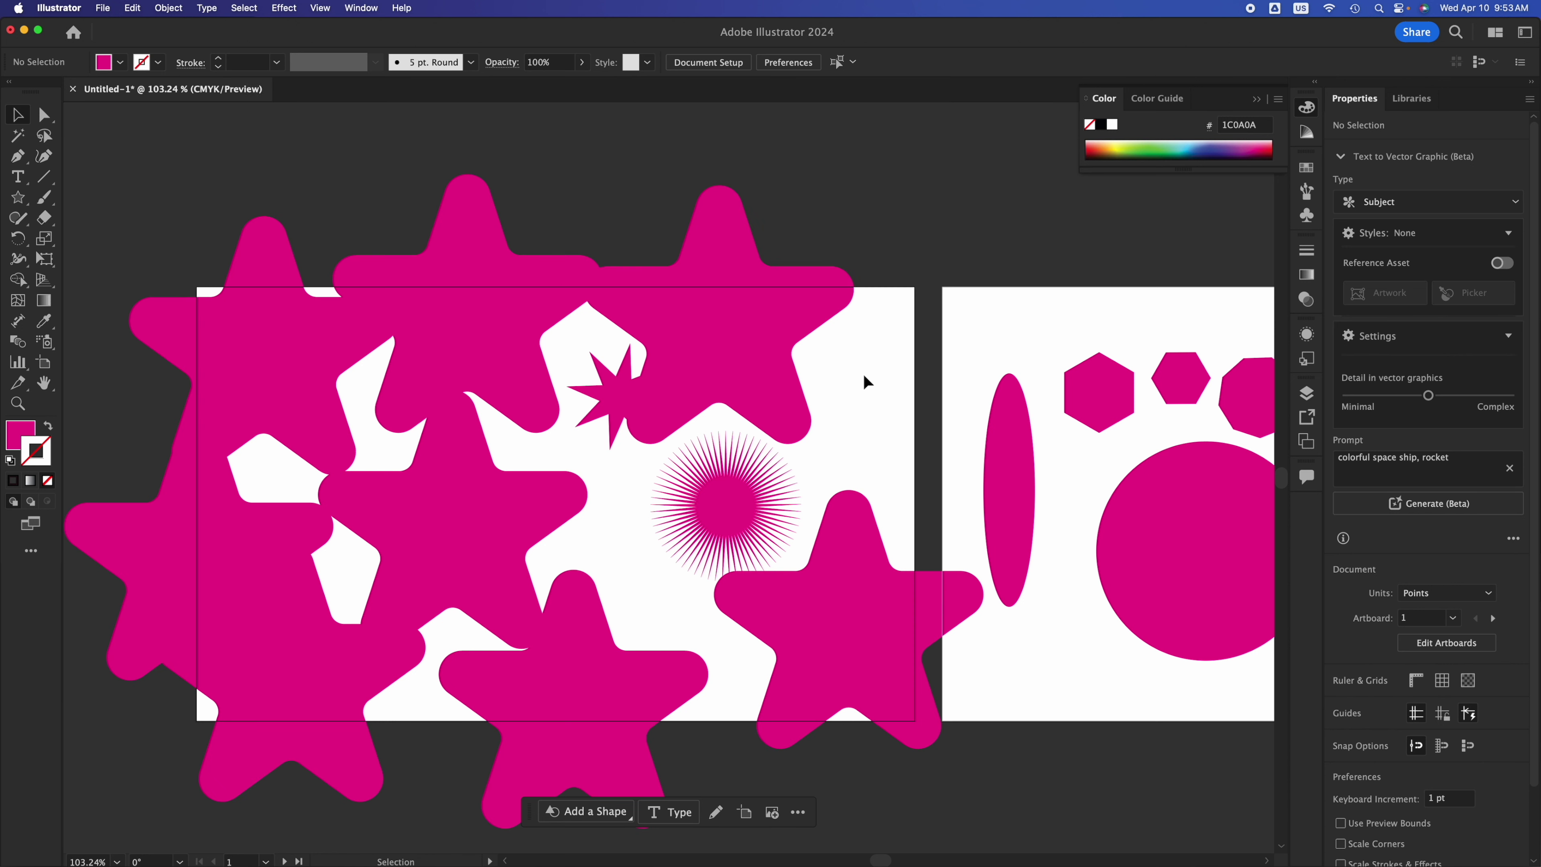
{"action": "left_click", "coordinate": [322, 9]}
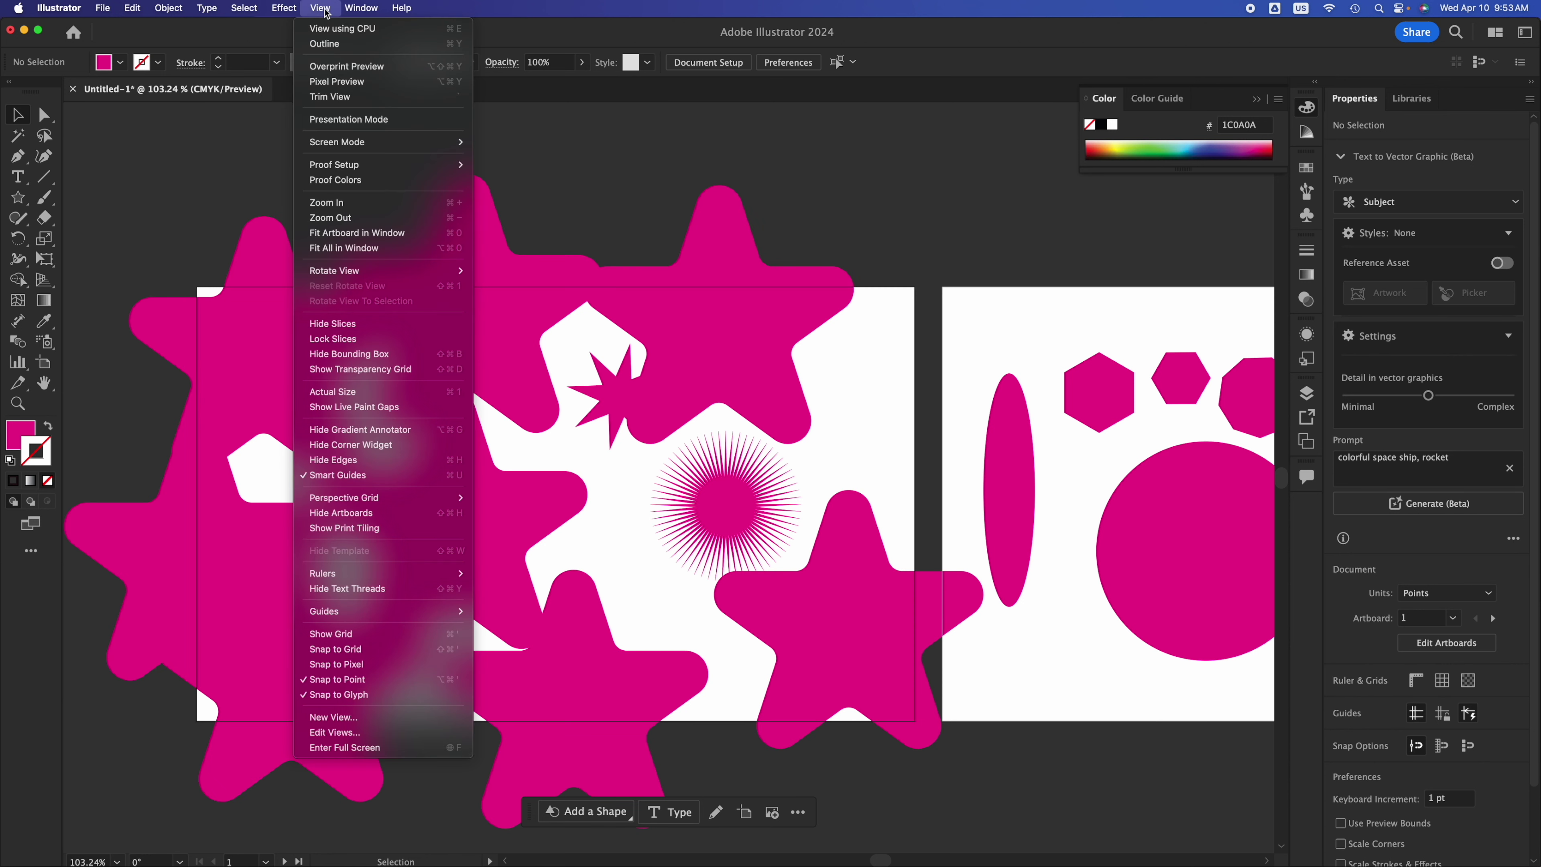
{"action": "left_click", "coordinate": [561, 145]}
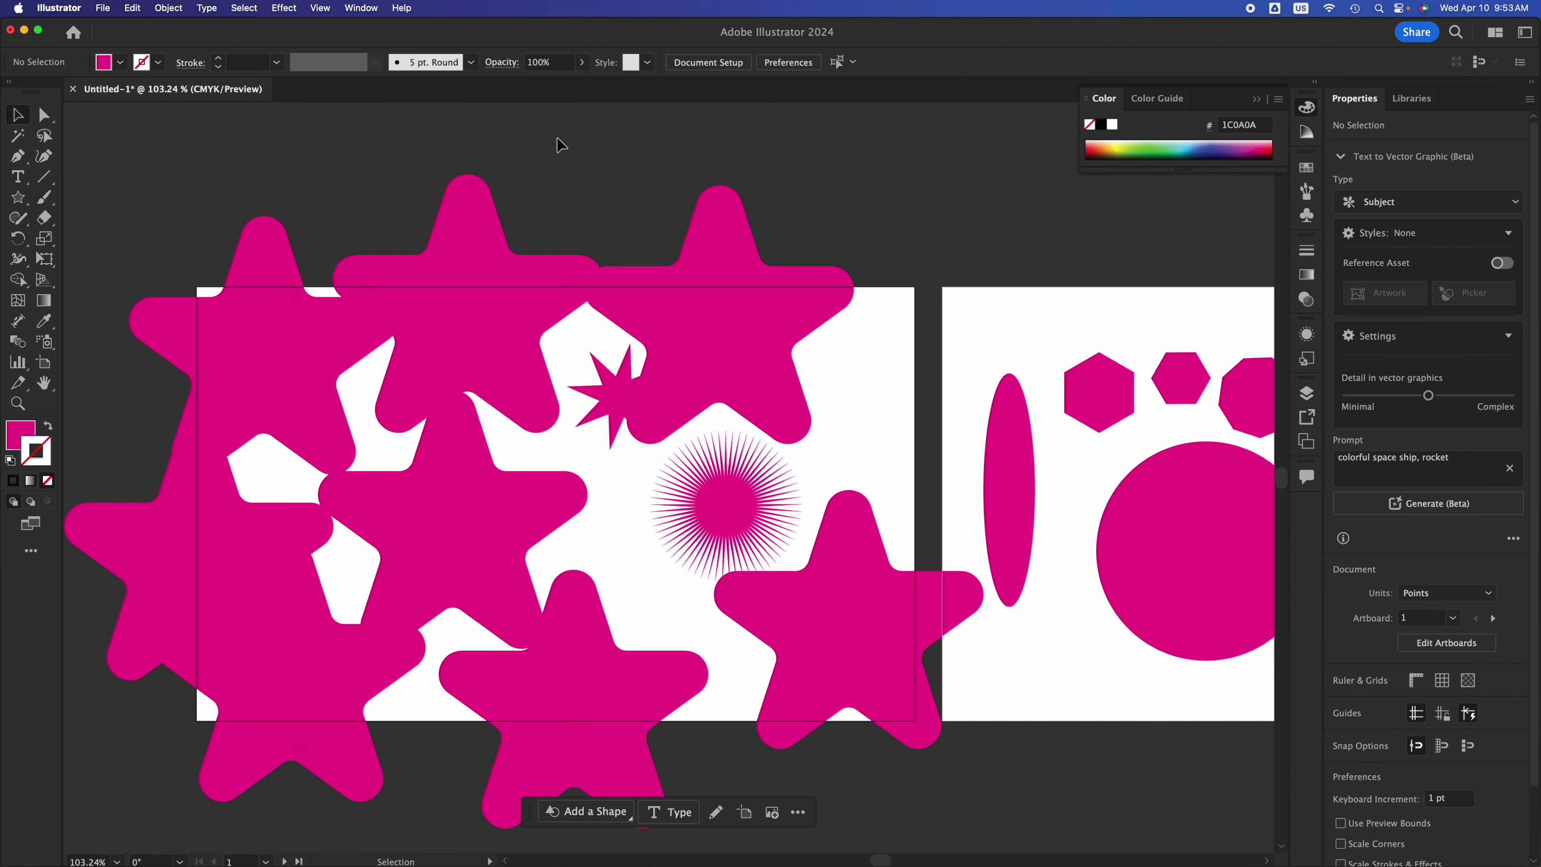
{"action": "key", "text": "super+shift+t"}
{"action": "key", "text": "super+shift+t"}
{"action": "key", "text": "super+shift+t"}
{"action": "key", "text": "super+shift+t"}
{"action": "key", "text": "super+shift+t"}
{"action": "key", "text": "super+shift+t"}
{"action": "key", "text": "super+shift+t"}
{"action": "key", "text": "super+shift+t"}
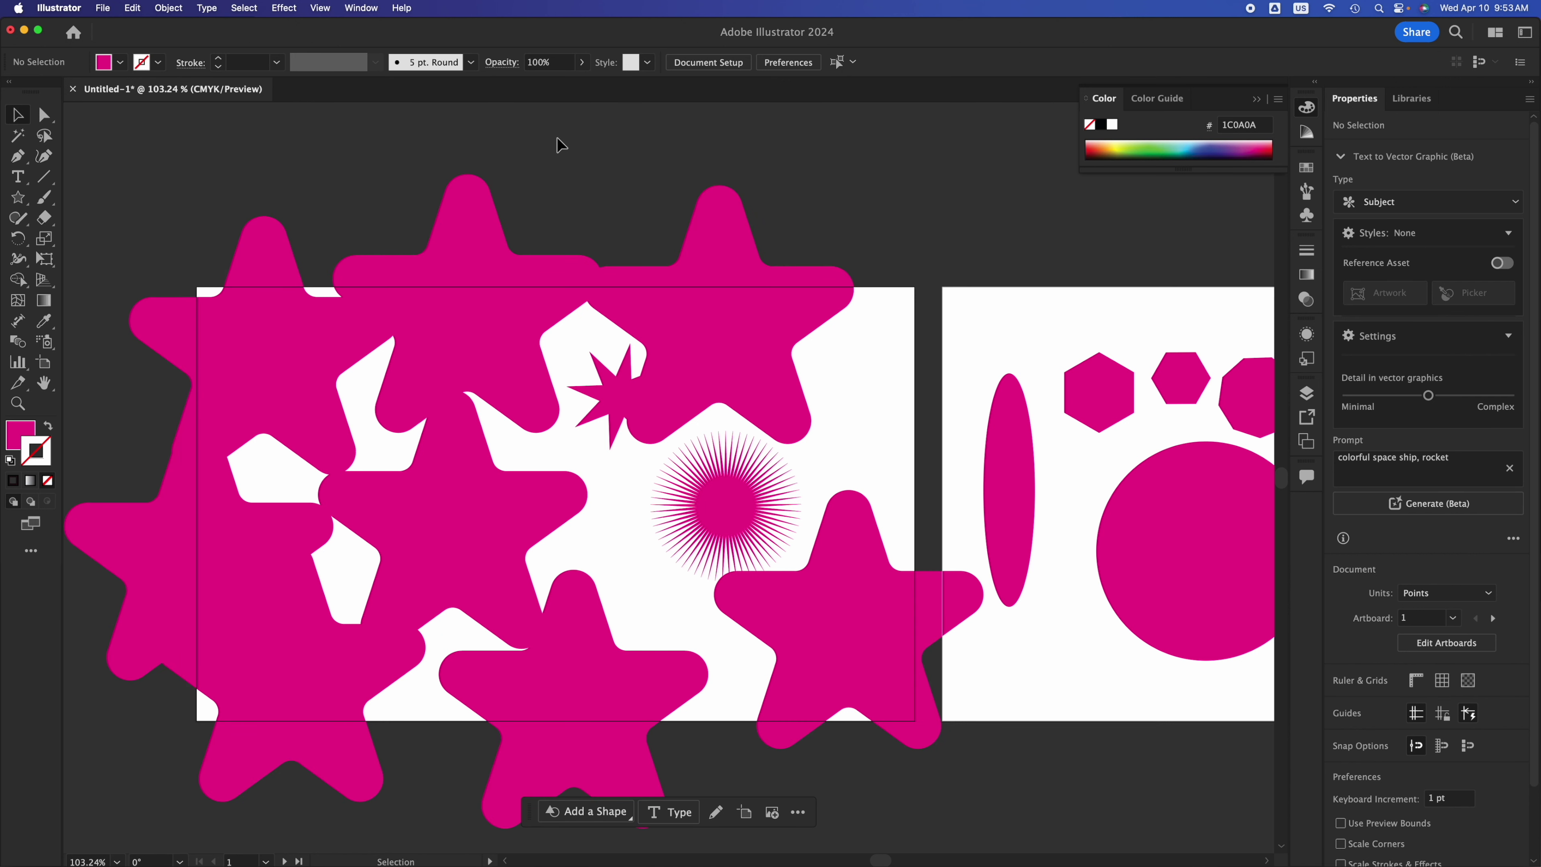